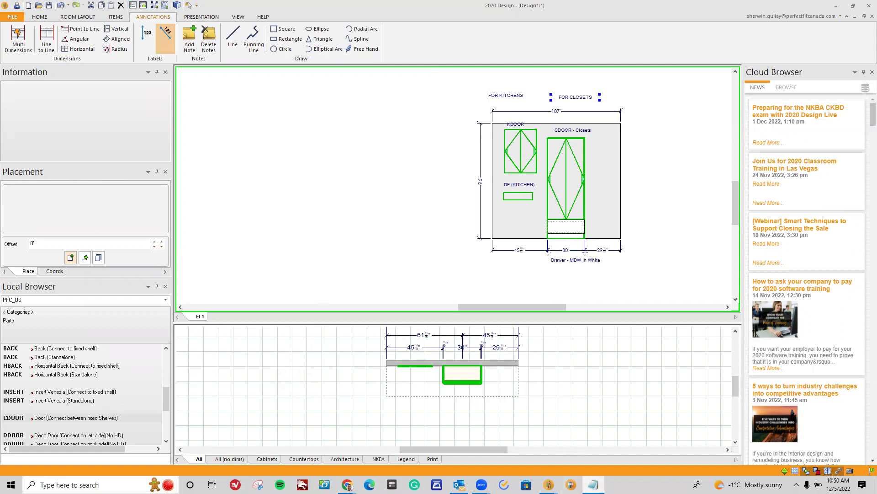
# Switch to the Notepad webinar notes and review the kitchen and closet door and drawer-front entries with their grain directions
pyautogui.click(593, 484)
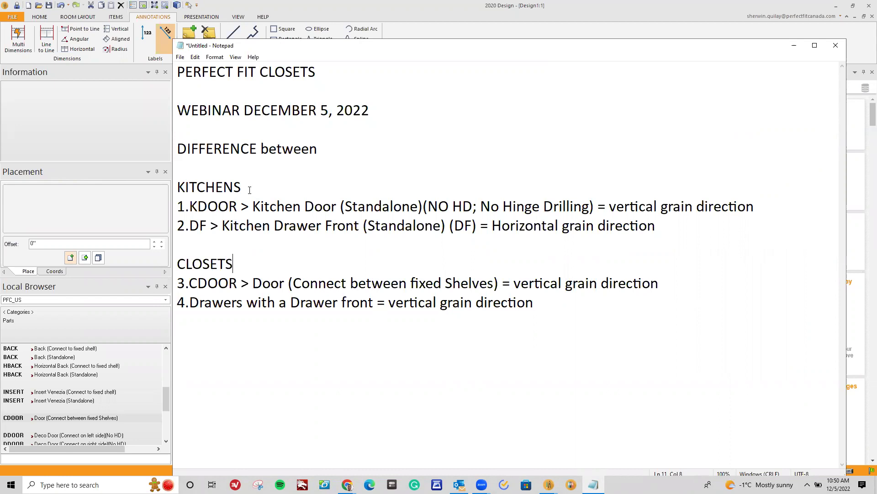
pyautogui.moveTo(243, 258); pyautogui.dragTo(183, 266)
pyautogui.click(276, 254)
pyautogui.click(242, 187)
pyautogui.hotkey('shift', 'Left')
pyautogui.hotkey('shift', 'Left')
pyautogui.hotkey('shift', 'Left')
pyautogui.hotkey('shift', 'Left')
pyautogui.hotkey('shift', 'Left')
pyautogui.hotkey('shift', 'Left')
pyautogui.hotkey('shift', 'Left')
pyautogui.hotkey('shift', 'Left')
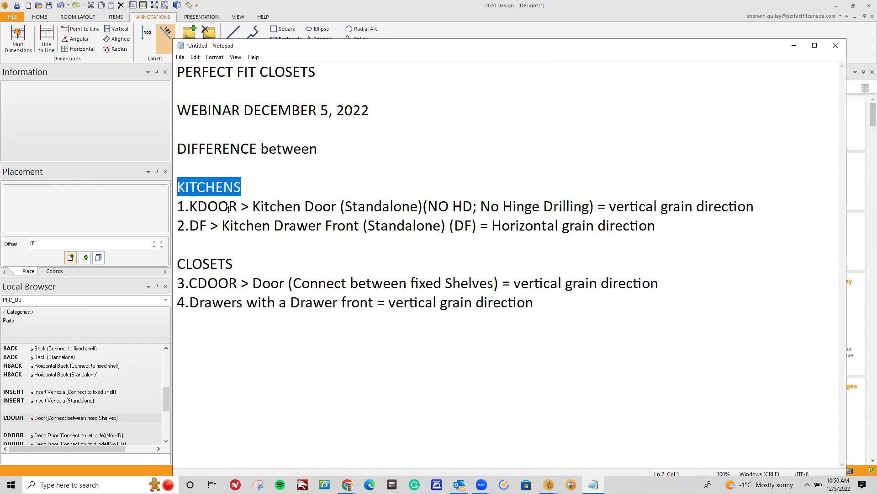
pyautogui.click(238, 206)
pyautogui.moveTo(237, 205); pyautogui.dragTo(177, 206)
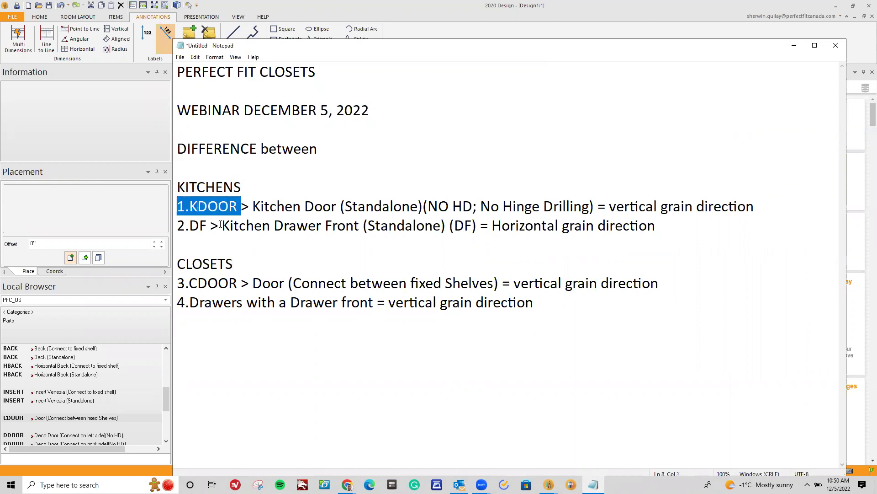
pyautogui.moveTo(221, 225); pyautogui.dragTo(180, 225)
pyautogui.moveTo(237, 265); pyautogui.dragTo(170, 265)
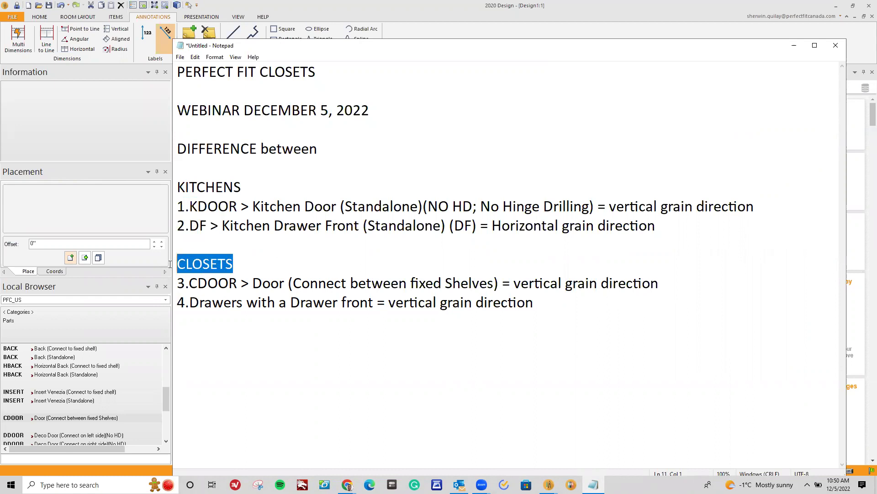
pyautogui.moveTo(290, 283); pyautogui.dragTo(177, 282)
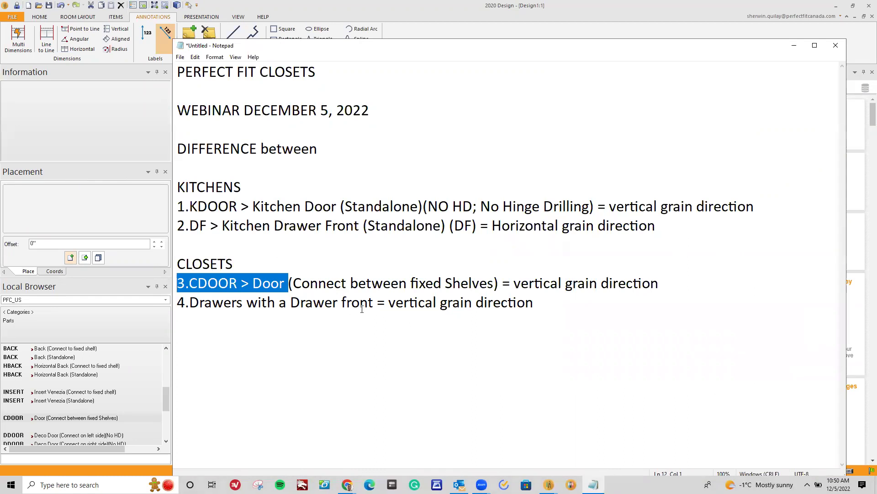
pyautogui.moveTo(376, 303); pyautogui.dragTo(187, 299)
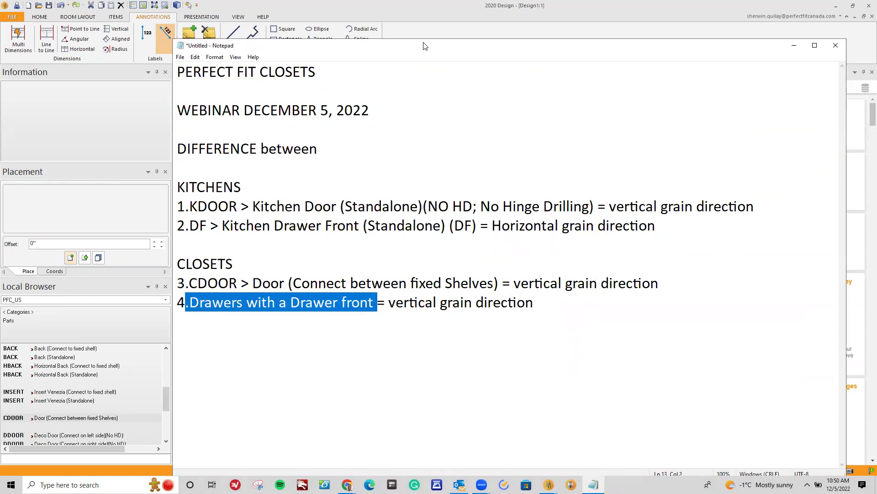
# Return to 2020 Design and delete the KDOOR kitchen door from the elevation
pyautogui.hotkey('alt', 'Tab')
pyautogui.scroll(2, 685, 176)
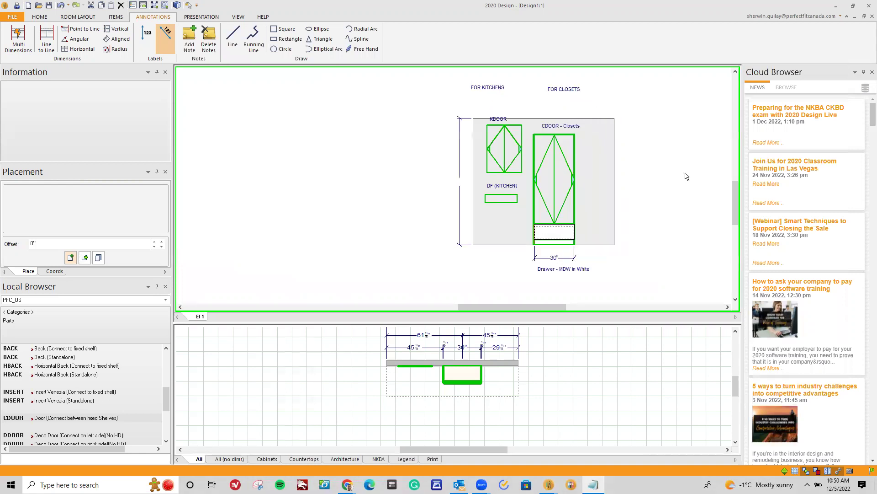
pyautogui.click(656, 157)
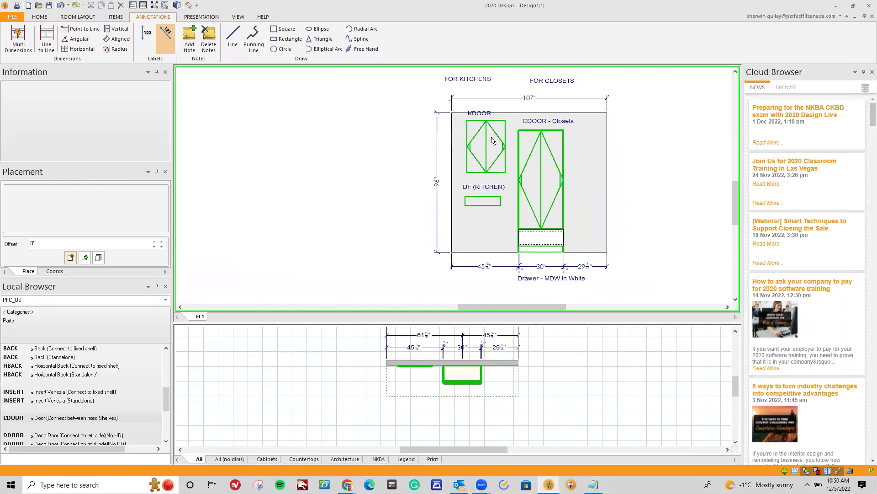
pyautogui.click(475, 144)
pyautogui.rightClick(473, 144)
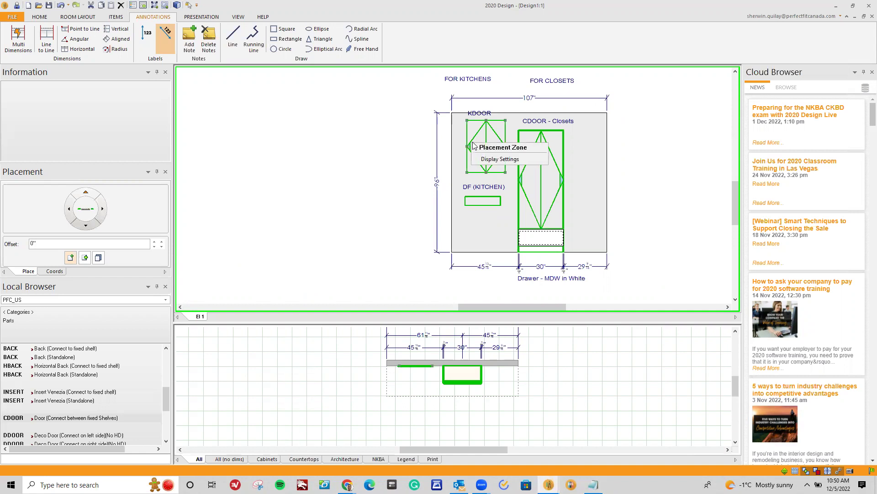
pyautogui.click(446, 166)
pyautogui.click(469, 145)
pyautogui.rightClick(469, 145)
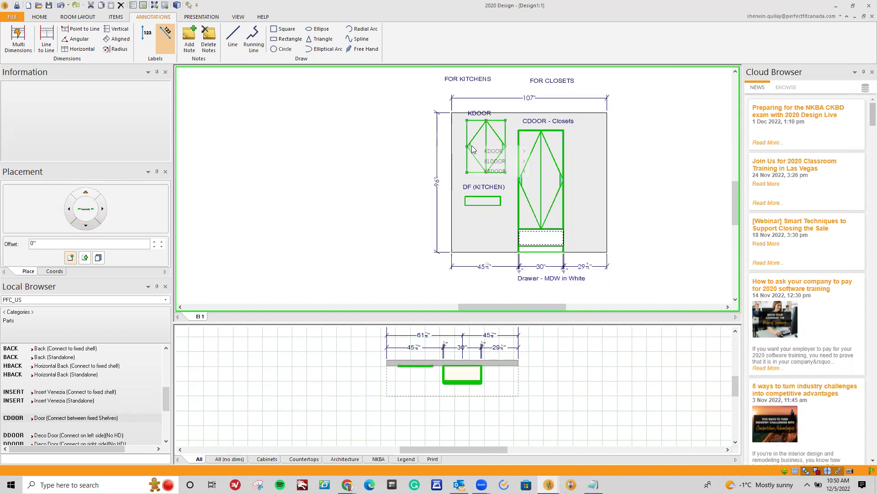
pyautogui.moveTo(497, 152)
pyautogui.click(565, 261)
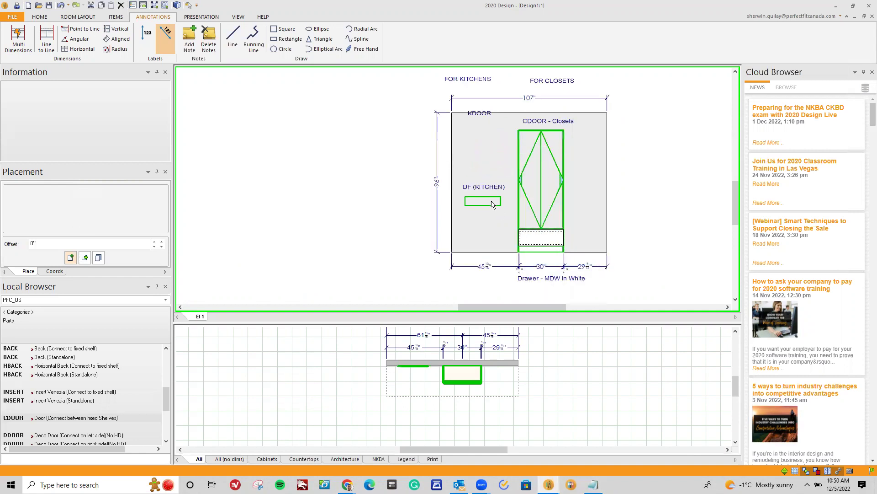
# Delete the DF kitchen drawer front from the elevation
pyautogui.rightClick(492, 201)
pyautogui.click(443, 210)
pyautogui.click(467, 203)
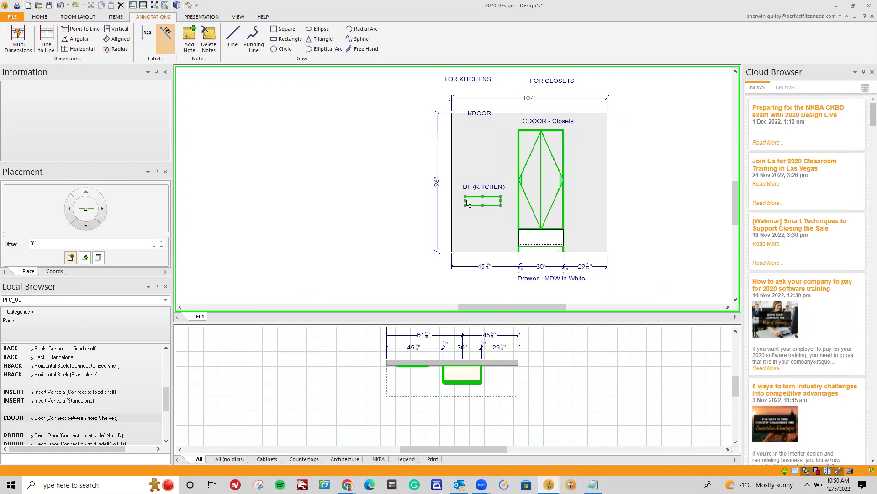
pyautogui.rightClick(470, 202)
pyautogui.click(425, 194)
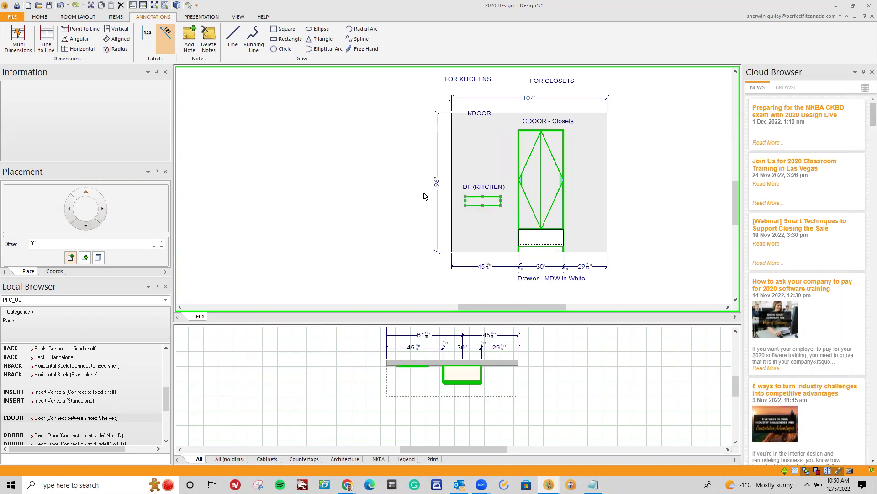
pyautogui.rightClick(480, 204)
pyautogui.click(474, 204)
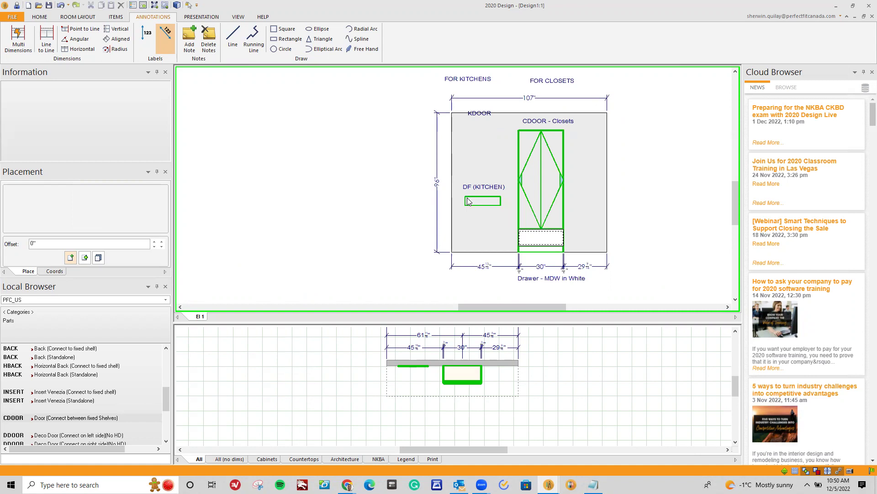
pyautogui.rightClick(468, 202)
pyautogui.moveTo(479, 203)
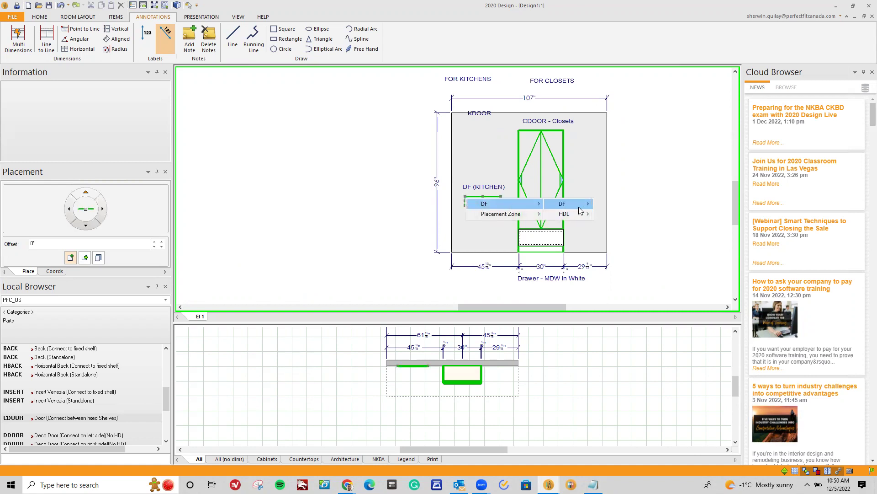
pyautogui.moveTo(579, 207)
pyautogui.click(609, 313)
# Delete the drawer at the bottom of the closet unit
pyautogui.click(552, 241)
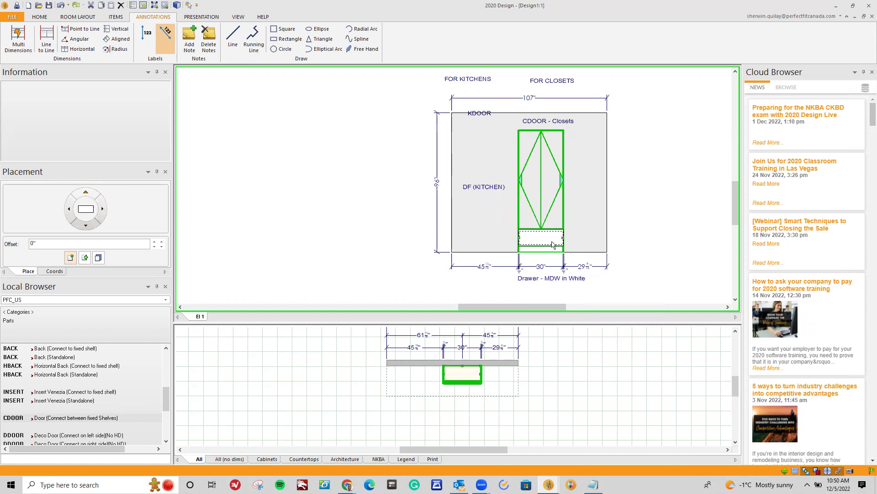
pyautogui.rightClick(552, 243)
pyautogui.moveTo(563, 245)
pyautogui.click(668, 350)
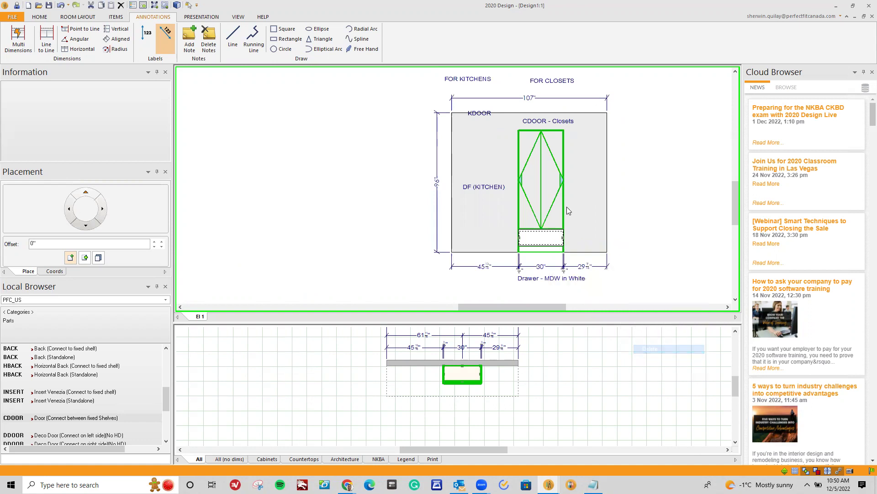
# Delete the CDOOR double door from the closet unit
pyautogui.rightClick(563, 182)
pyautogui.moveTo(587, 184)
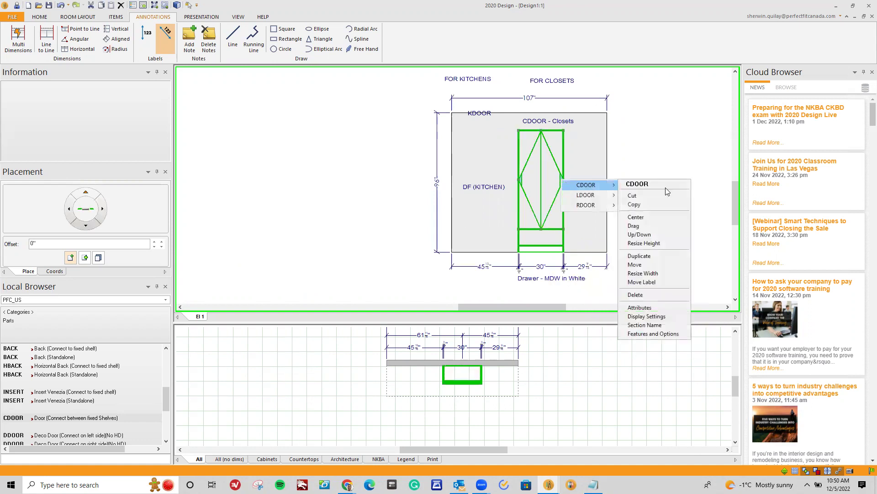
pyautogui.click(653, 295)
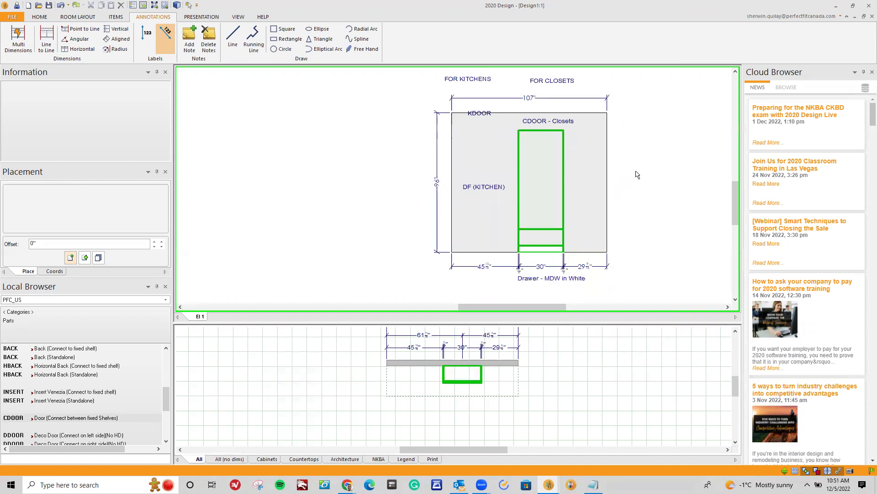
pyautogui.scroll(1, 638, 174)
pyautogui.click(540, 187)
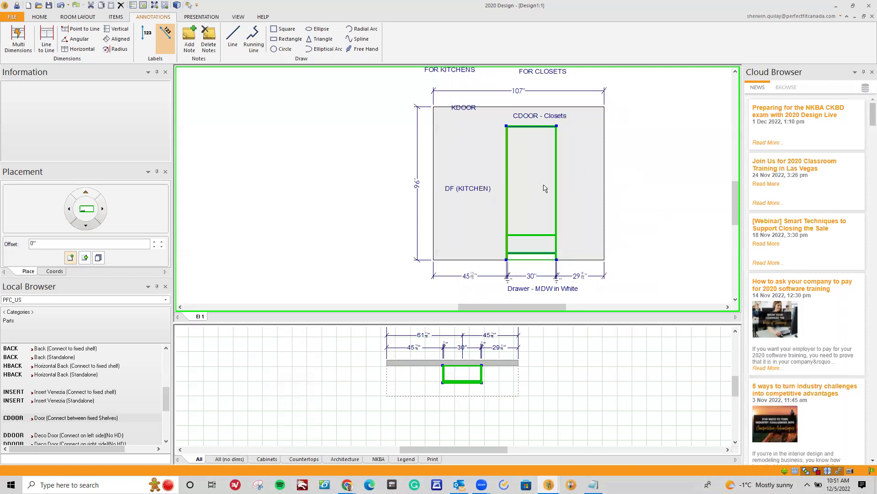
pyautogui.click(472, 124)
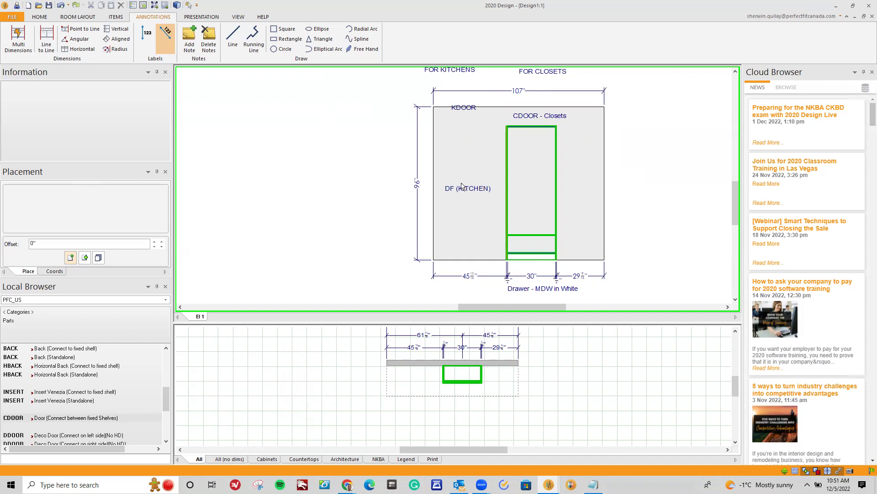
# Place a 30" wide Kitchen Door (Standalone) (KDOOR) on the wall, about 6" from its left end, reaching up to the wall's top edge
pyautogui.click(25, 312)
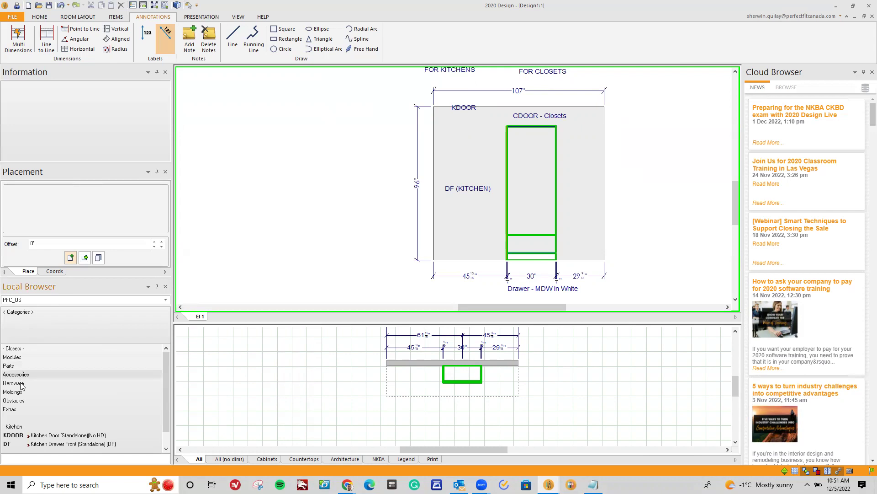
pyautogui.scroll(-2, 48, 418)
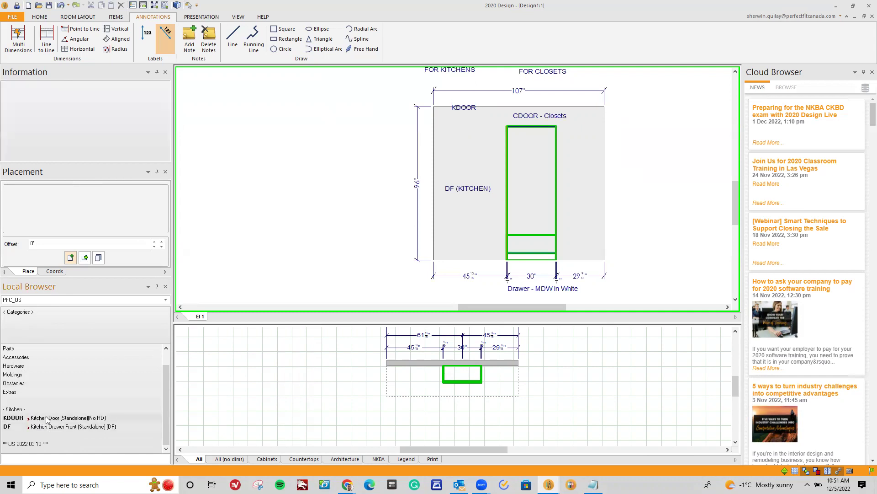
pyautogui.click(47, 420)
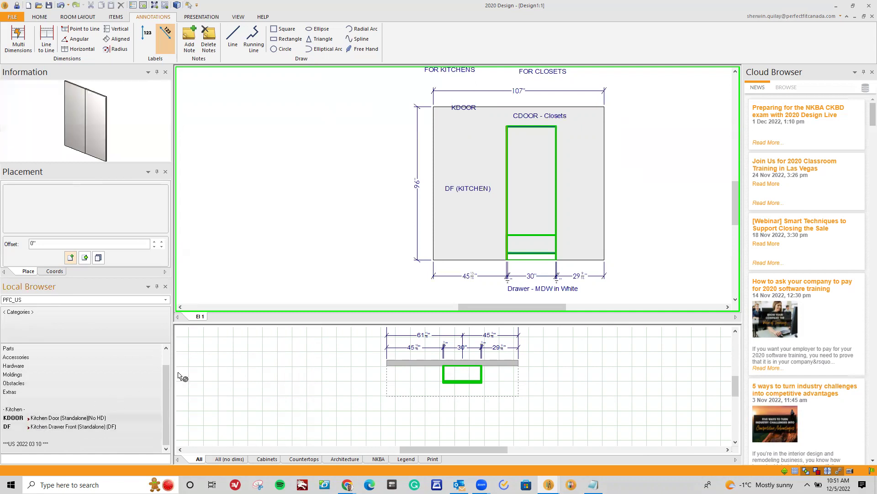
pyautogui.click(456, 142)
pyautogui.click(443, 143)
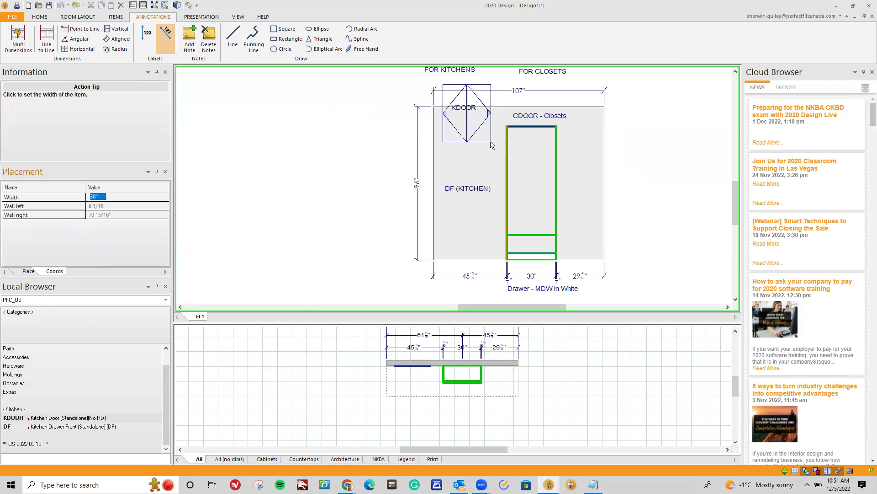
pyautogui.click(491, 143)
pyautogui.click(453, 107)
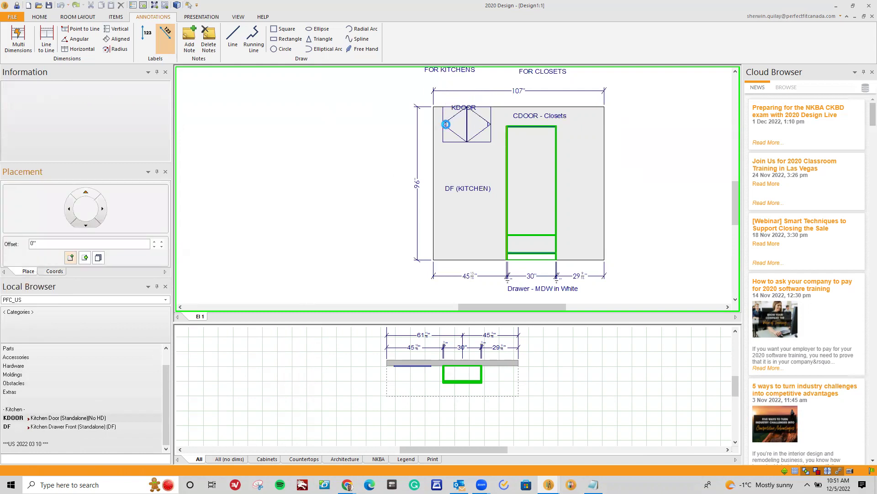
# Move the KDOOR kitchen door down, clear of its KDOOR text label
pyautogui.rightClick(446, 126)
pyautogui.moveTo(459, 135)
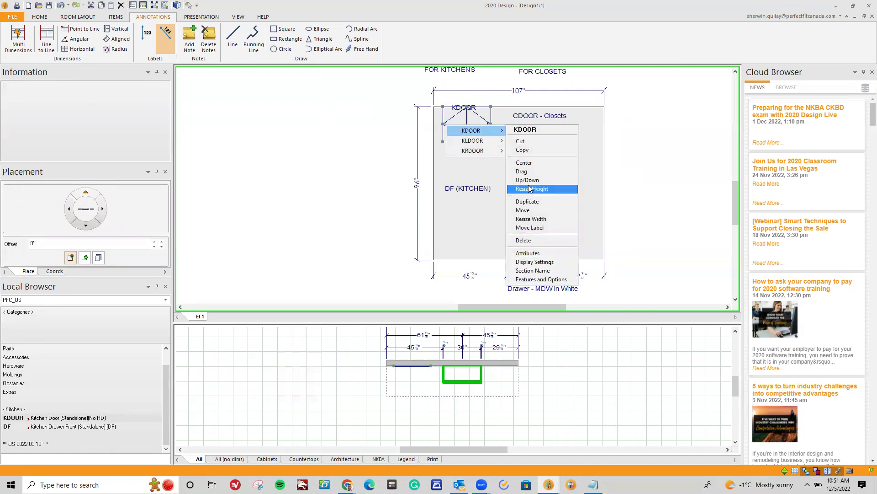
pyautogui.click(528, 183)
pyautogui.click(444, 154)
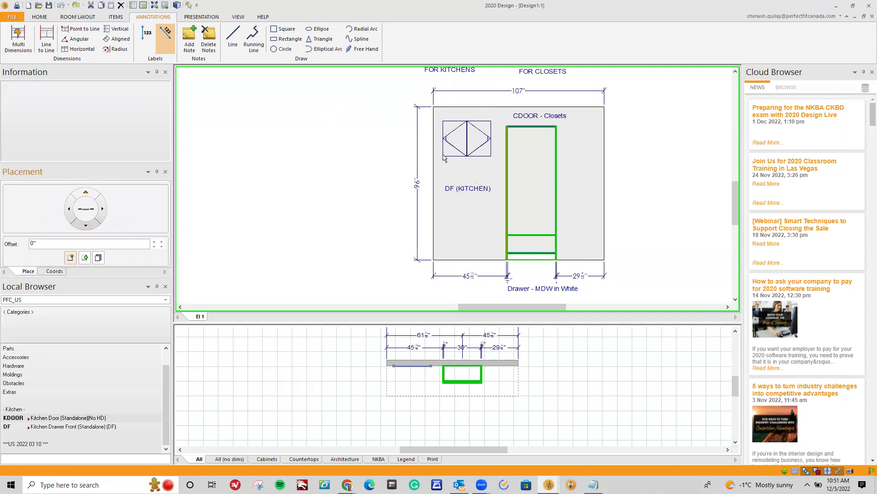
# Increase the height of the KDOOR kitchen door so that it extends up to the wall's top edge
pyautogui.rightClick(444, 156)
pyautogui.moveTo(497, 167)
pyautogui.click(525, 219)
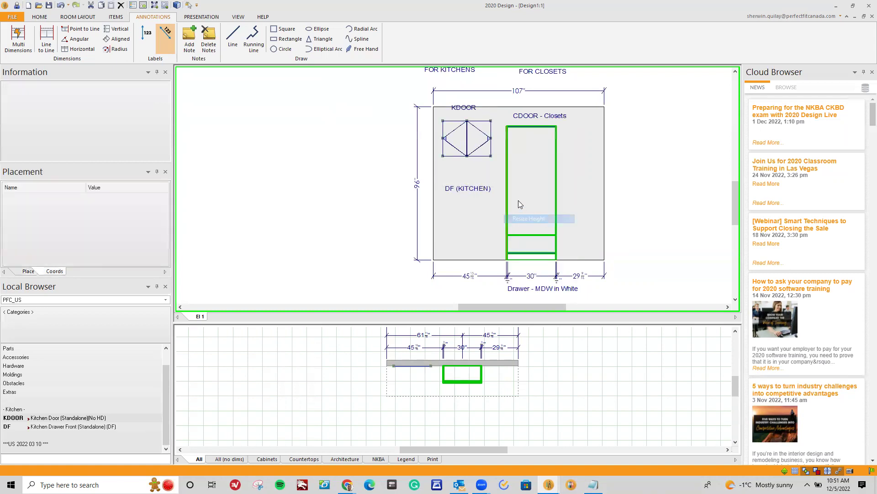
pyautogui.click(446, 106)
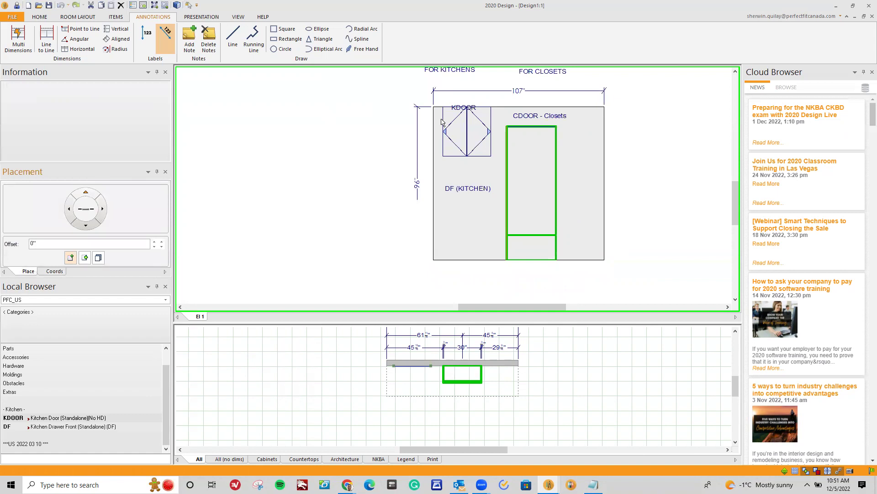
# Lower the resized KDOOR kitchen door so it sits between the KDOOR and DF (KITCHEN) labels
pyautogui.rightClick(458, 129)
pyautogui.click(398, 122)
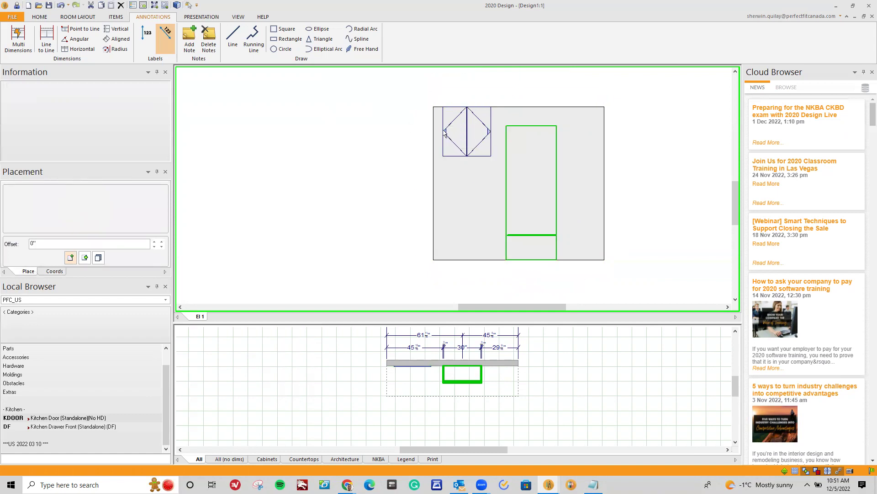
pyautogui.rightClick(445, 130)
pyautogui.moveTo(469, 132)
pyautogui.moveTo(549, 136)
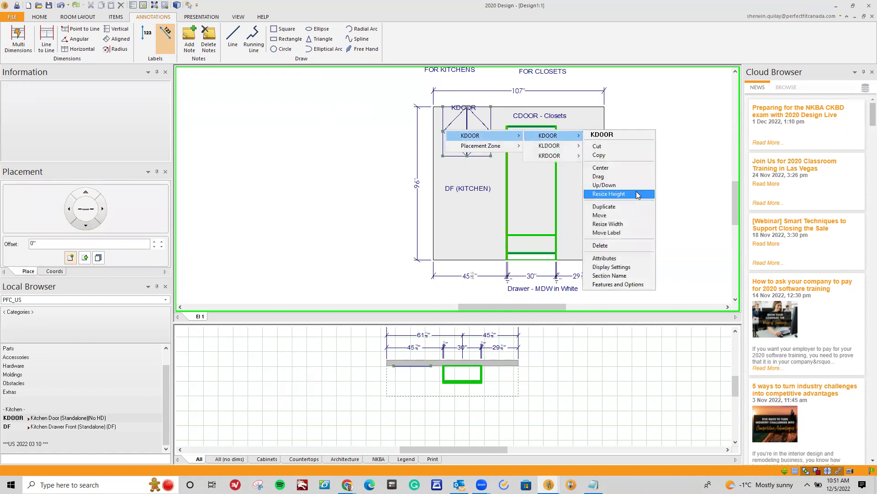
pyautogui.click(604, 186)
pyautogui.click(444, 176)
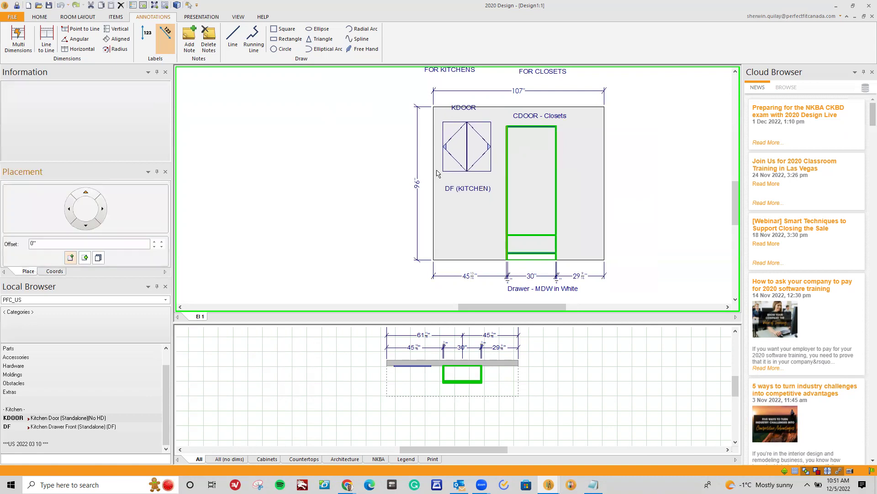
pyautogui.click(323, 215)
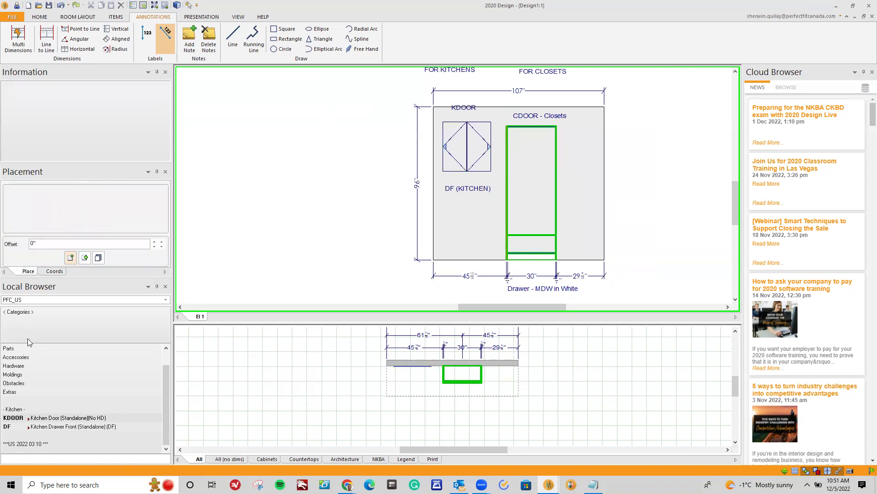
# Place a Kitchen Drawer Front (Standalone) (DF) on the wall beneath the DF (KITCHEN) label
pyautogui.click(35, 310)
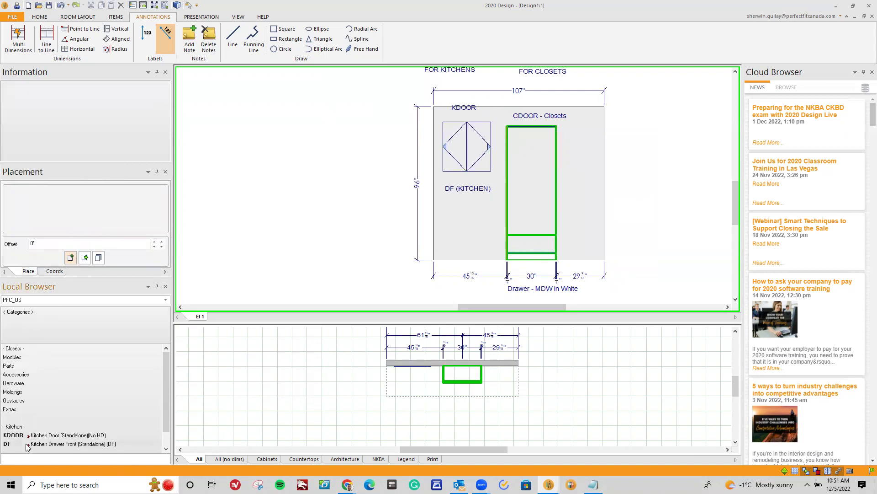
pyautogui.moveTo(43, 446)
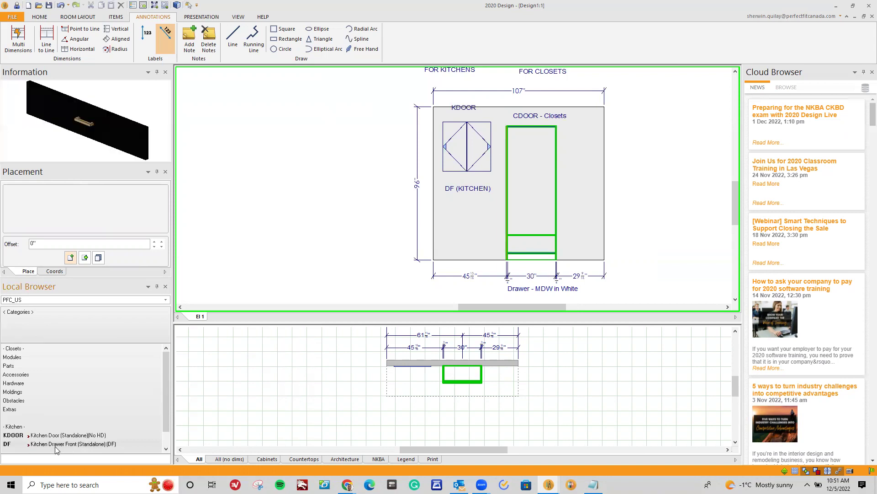
pyautogui.click(56, 450)
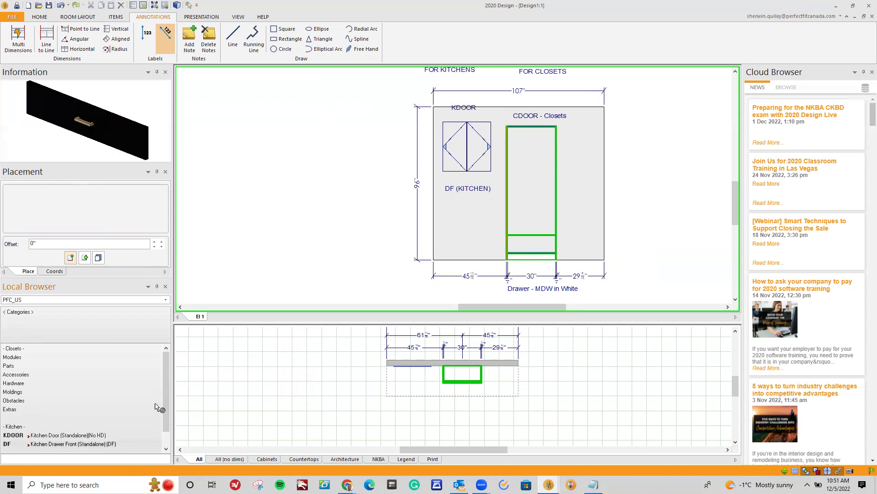
pyautogui.click(443, 214)
pyautogui.click(486, 214)
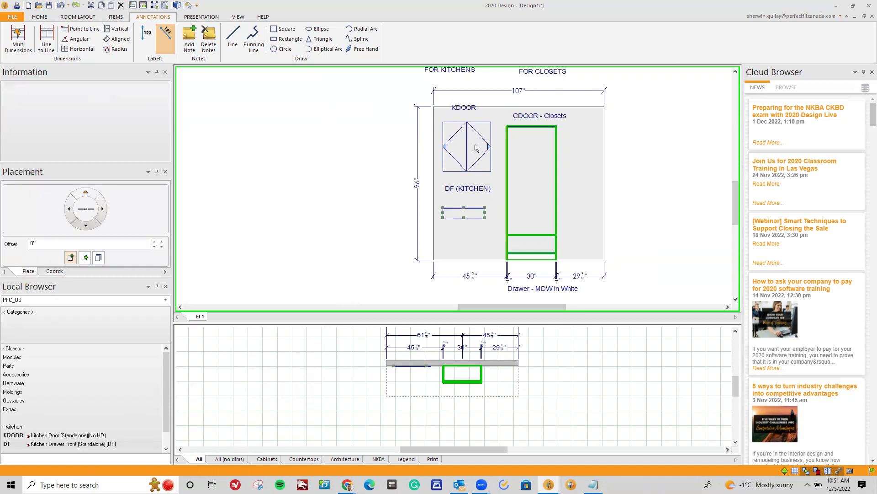
pyautogui.press('Escape')
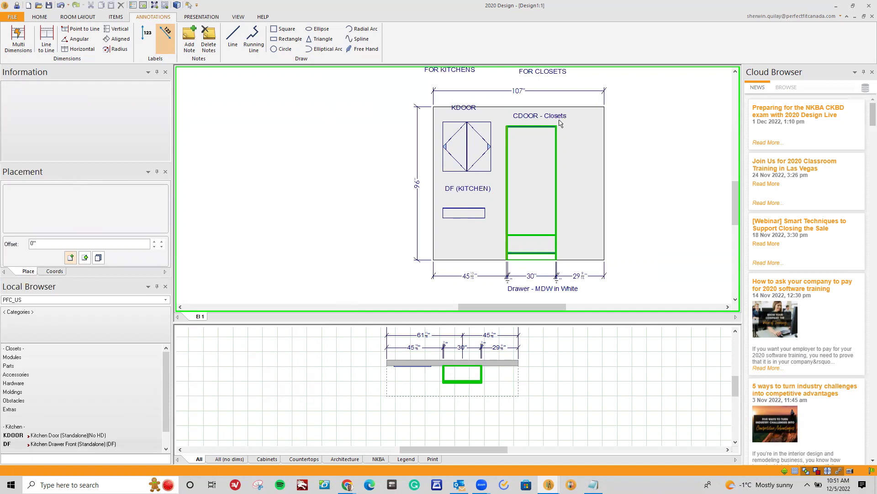
# Place a closet door (CDOOR, Connect between fixed Shelves) from Parts in the closet section's upper opening
pyautogui.click(41, 315)
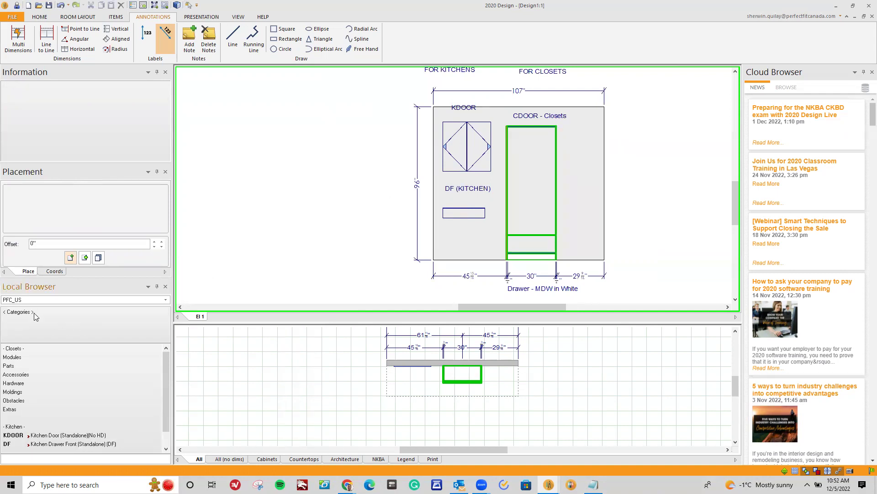
pyautogui.click(29, 365)
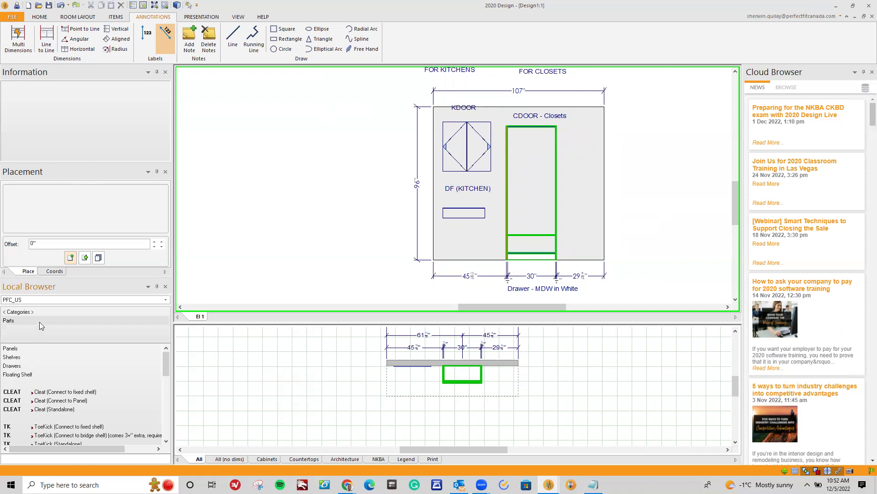
pyautogui.scroll(-5, 46, 379)
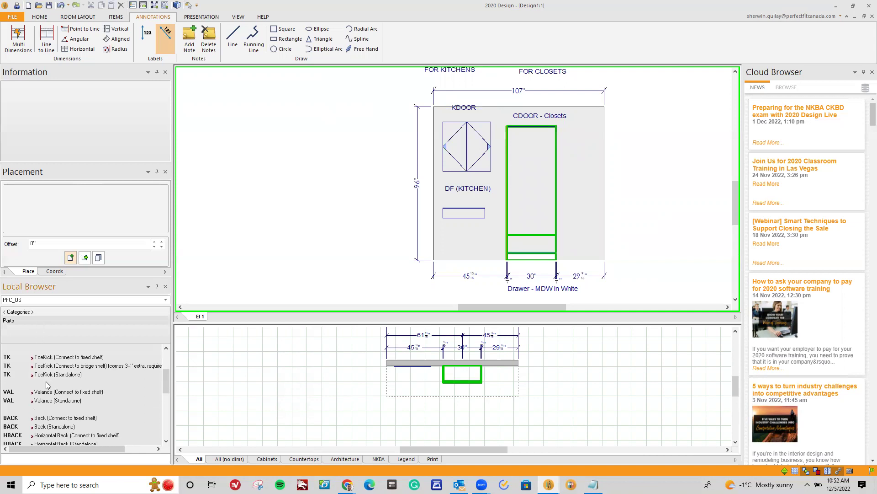
pyautogui.scroll(-2, 46, 391)
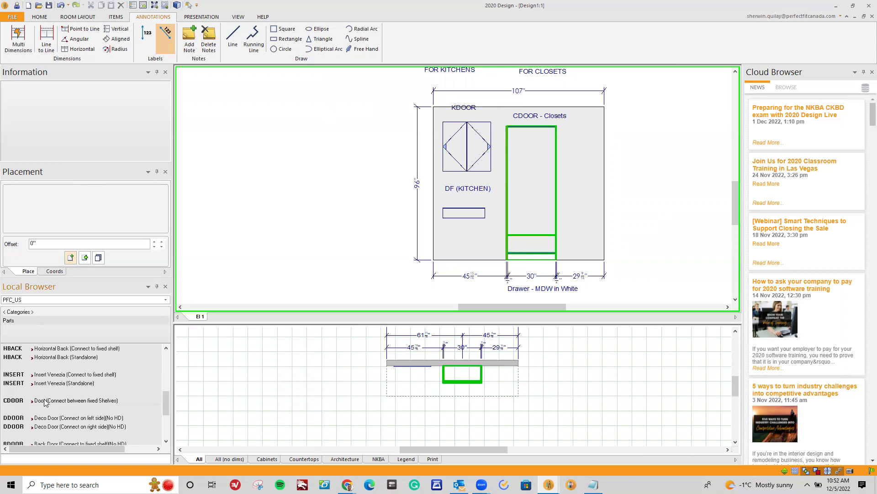
pyautogui.moveTo(49, 408)
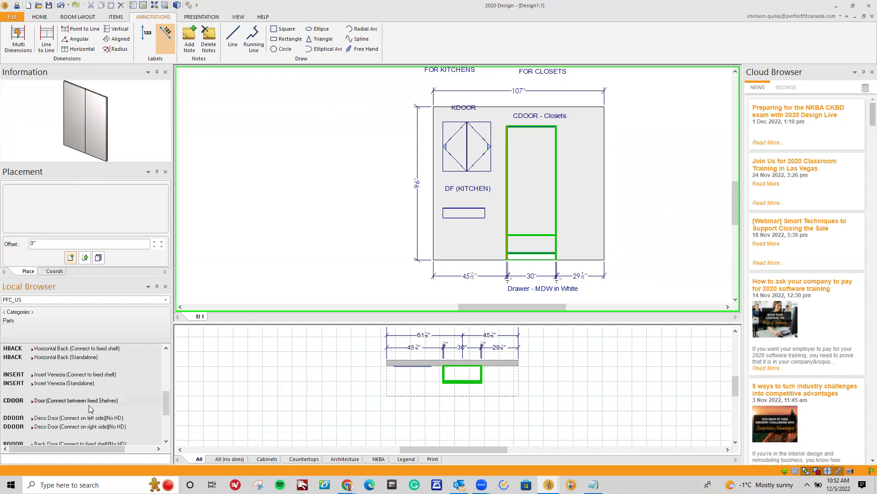
pyautogui.moveTo(58, 400); pyautogui.dragTo(542, 201)
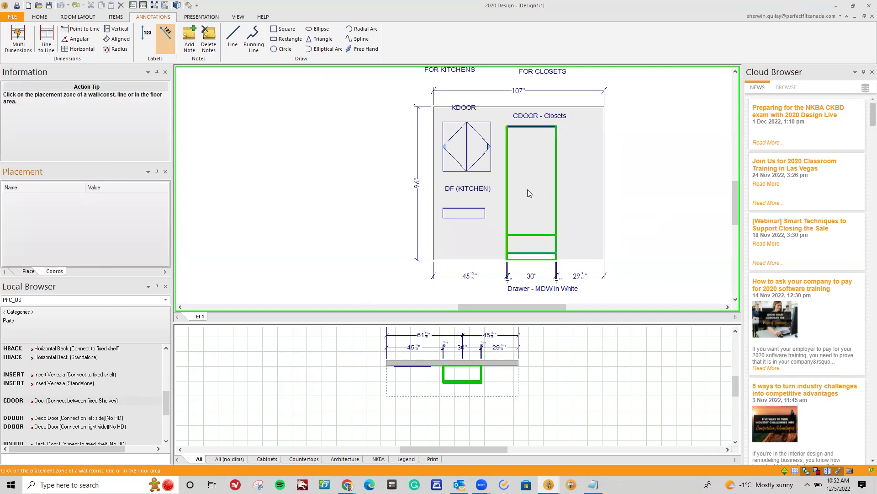
pyautogui.click(527, 190)
pyautogui.click(554, 194)
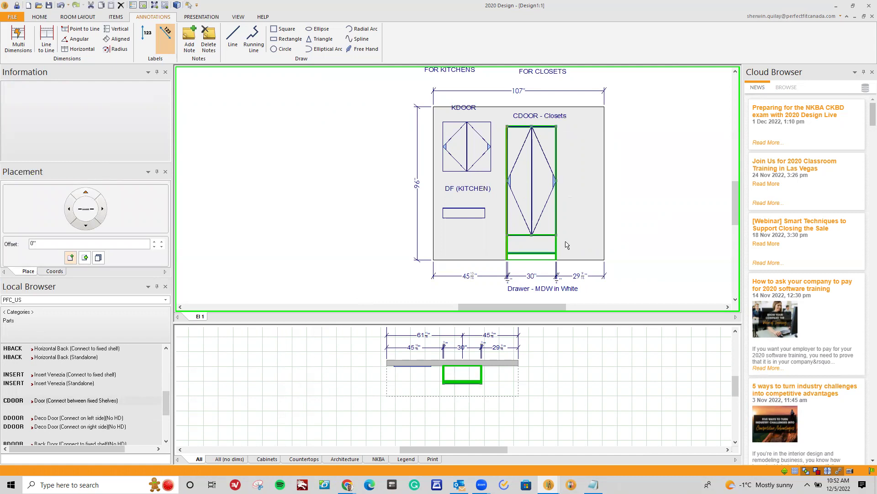
# Place an MDW_12 TFL 5/8" (16mm) Not Assembled drawer box in the closet opening below the CDOOR doors
pyautogui.scroll(1, 557, 255)
pyautogui.scroll(1, 539, 246)
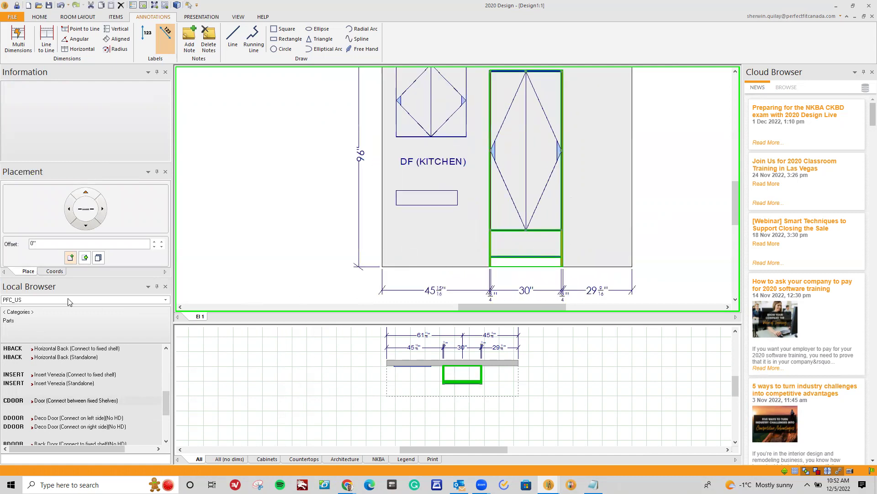
pyautogui.click(15, 322)
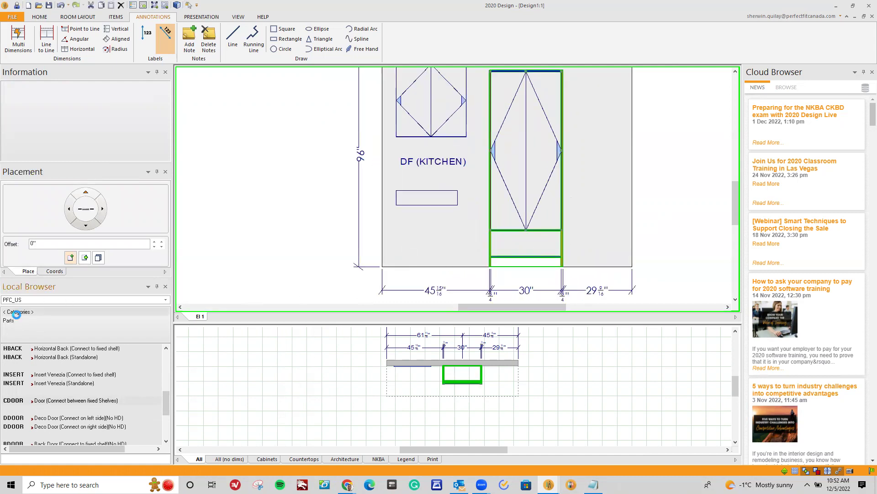
pyautogui.click(22, 368)
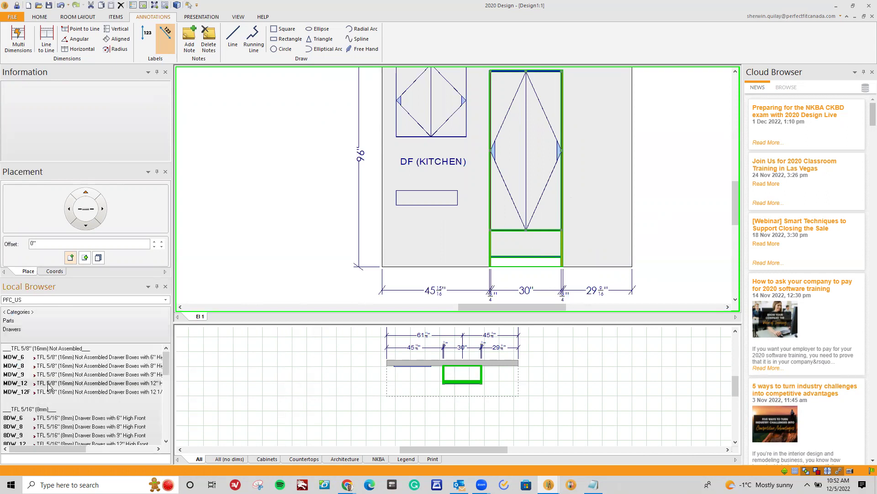
pyautogui.moveTo(48, 386)
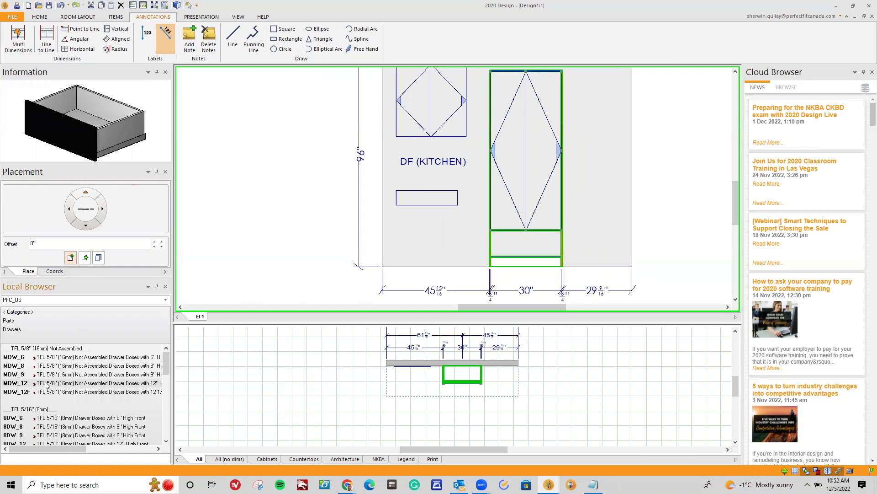
pyautogui.moveTo(43, 384); pyautogui.dragTo(522, 247)
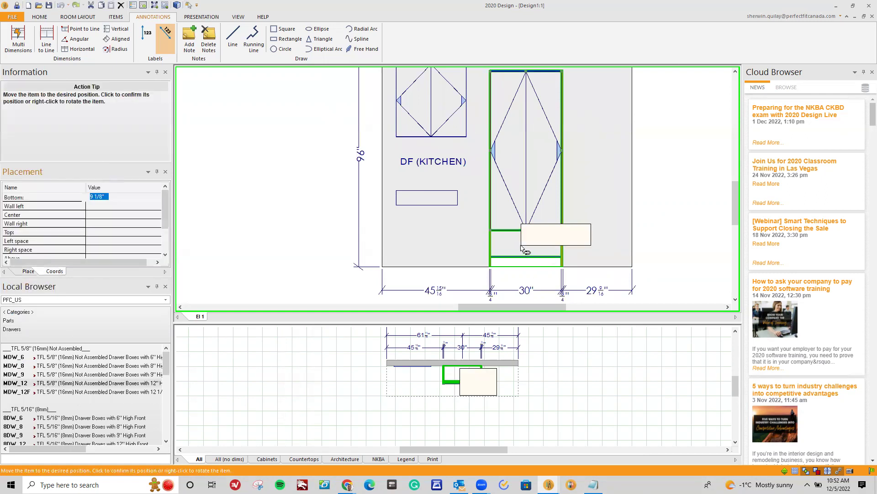
pyautogui.click(521, 245)
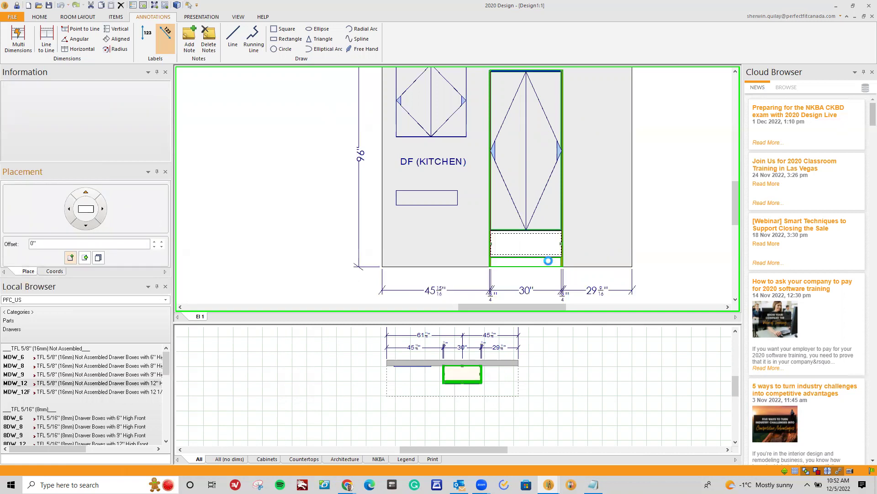
pyautogui.scroll(-2, 546, 264)
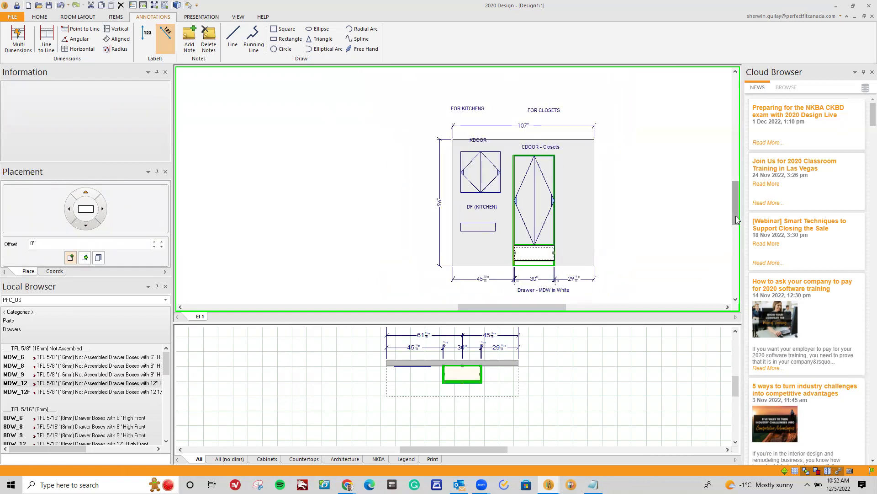
pyautogui.moveTo(736, 216); pyautogui.dragTo(736, 219)
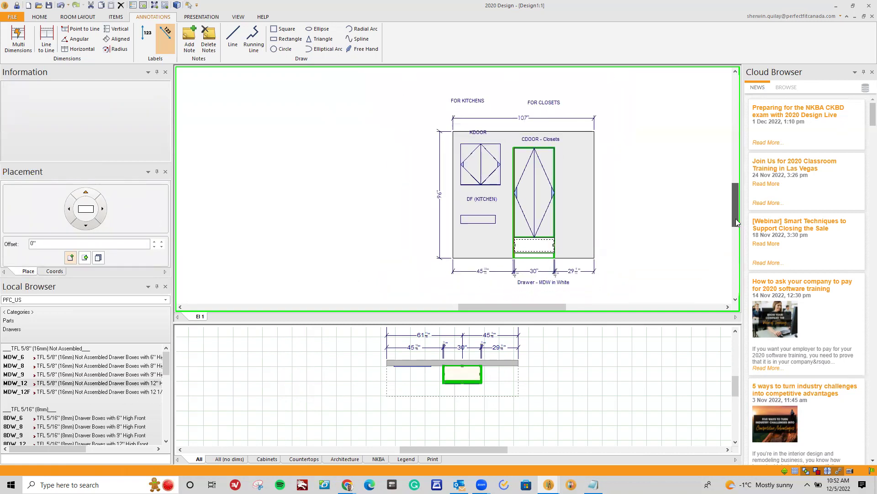
# In the options for all Global items, set the drawer front finish to TFL Level 2, Grey Authentic Oak (GAO)
pyautogui.click(114, 17)
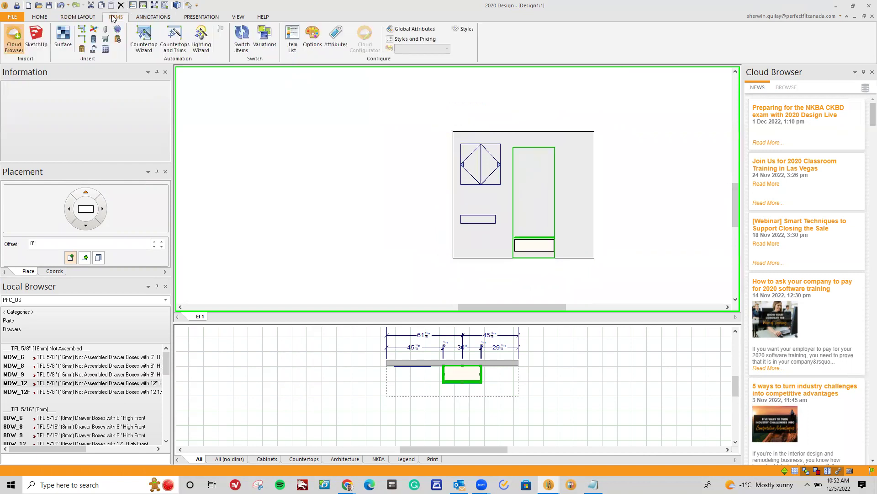
pyautogui.click(313, 36)
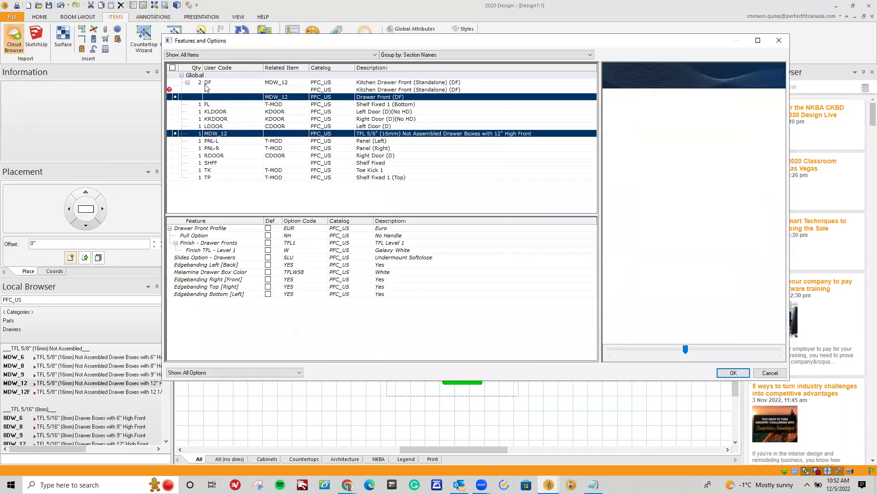
pyautogui.click(210, 76)
pyautogui.click(182, 76)
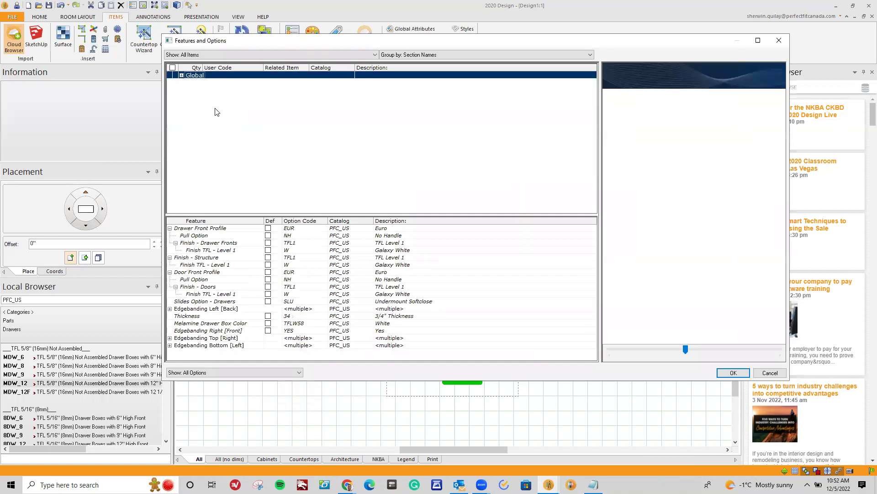
pyautogui.click(303, 243)
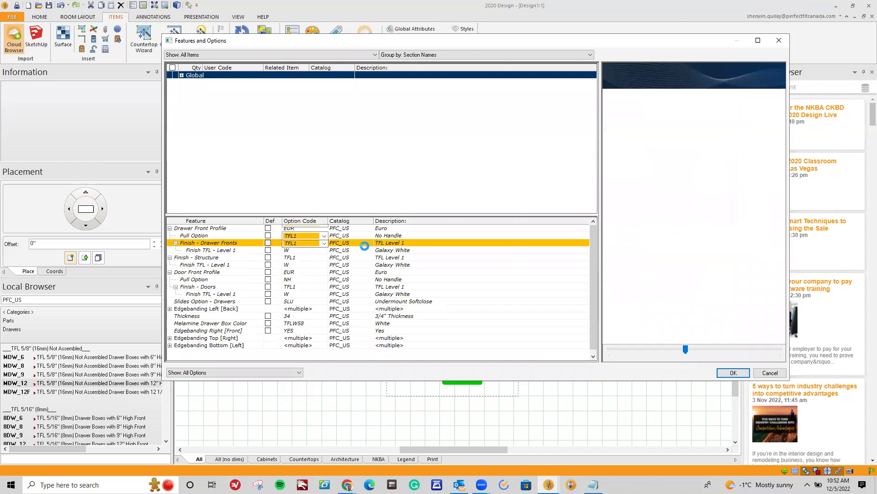
pyautogui.click(310, 250)
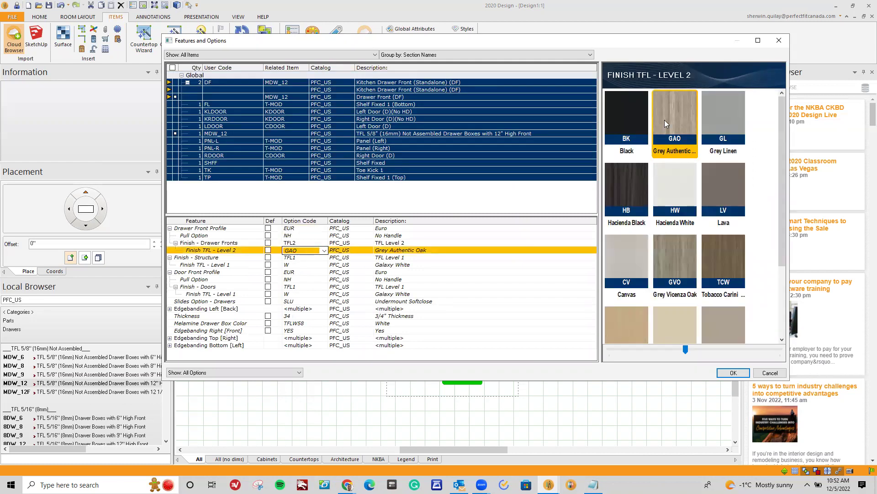
pyautogui.click(663, 121)
# Set the structure and door finishes to TFL Level 2, Grey Authentic Oak (GAO)
pyautogui.click(302, 258)
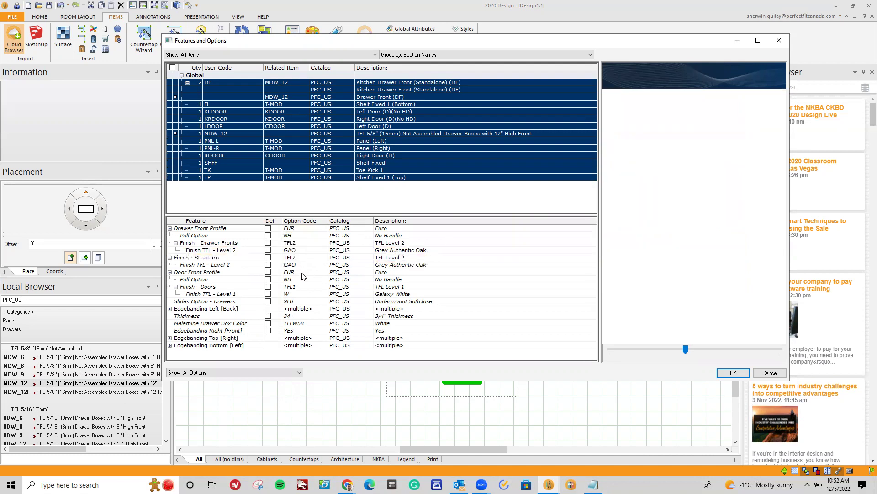
pyautogui.click(303, 288)
pyautogui.click(299, 295)
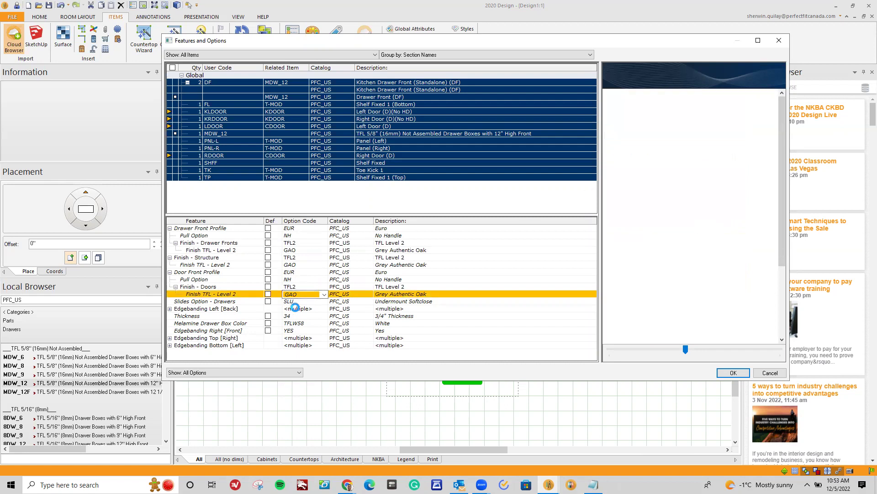
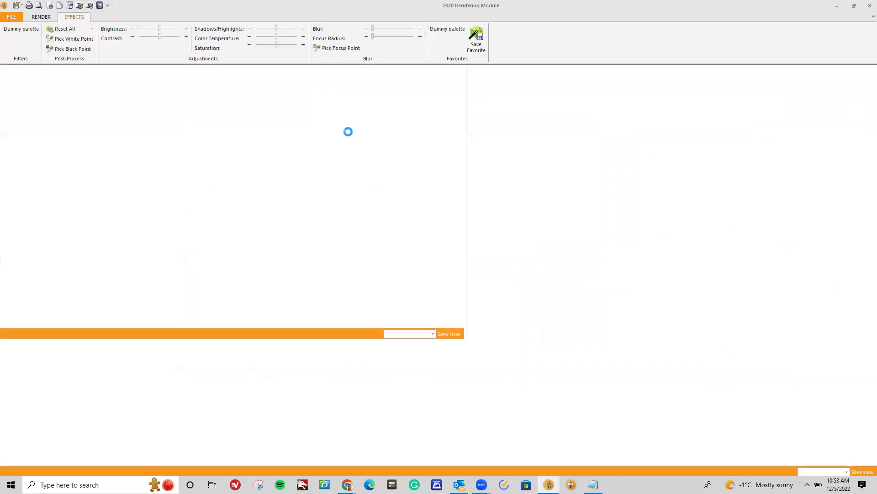
# Examine the rendered kitchen and closet fronts up close in the 3D rendering
pyautogui.moveTo(307, 245); pyautogui.dragTo(411, 207)
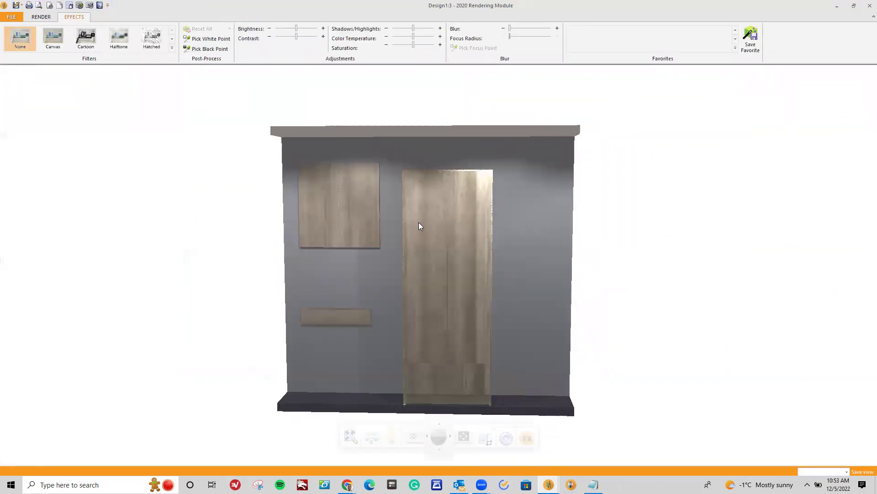
pyautogui.scroll(3, 402, 242)
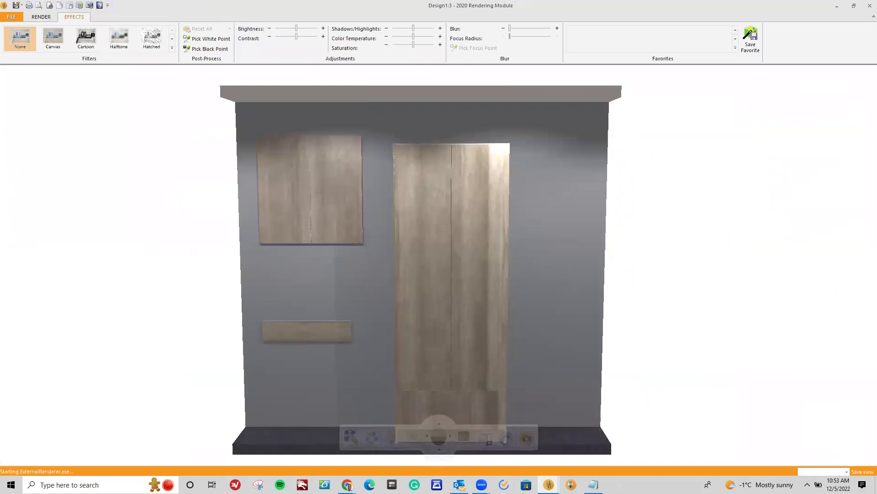
pyautogui.moveTo(382, 129)
pyautogui.mouseDown()
pyautogui.moveTo(345, 115)
pyautogui.moveTo(206, 186)
pyautogui.moveTo(343, 263)
pyautogui.mouseUp()
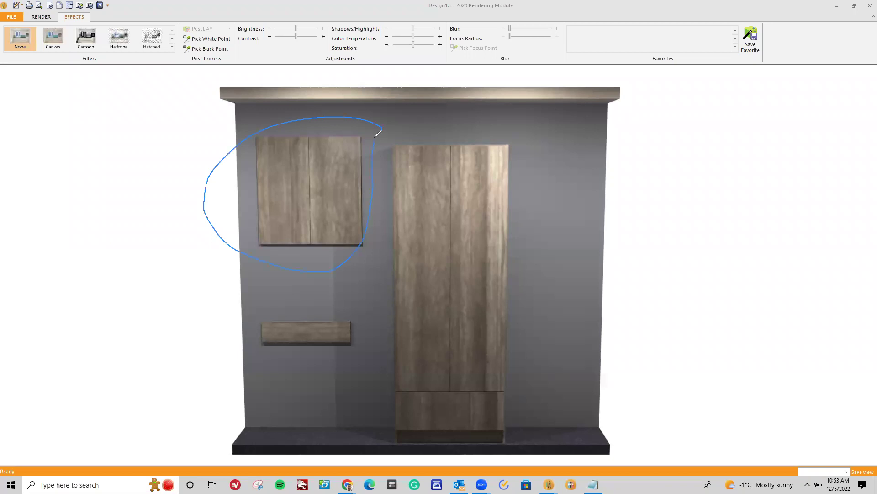
pyautogui.moveTo(245, 69)
pyautogui.mouseDown()
pyautogui.moveTo(245, 87)
pyautogui.moveTo(357, 94)
pyautogui.mouseUp()
pyautogui.click(261, 73)
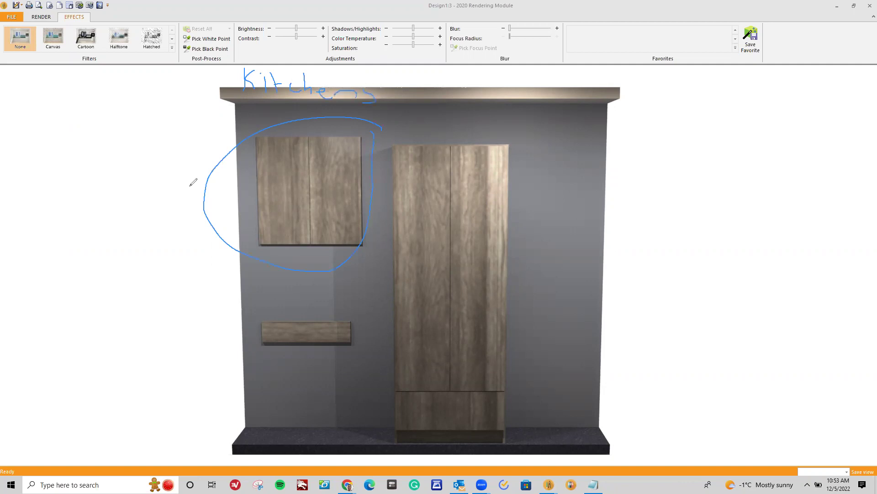
pyautogui.moveTo(102, 157)
pyautogui.mouseDown()
pyautogui.moveTo(109, 183)
pyautogui.moveTo(133, 160)
pyautogui.moveTo(137, 175)
pyautogui.moveTo(172, 156)
pyautogui.moveTo(187, 167)
pyautogui.moveTo(193, 154)
pyautogui.mouseUp()
pyautogui.moveTo(201, 167)
pyautogui.mouseDown()
pyautogui.moveTo(209, 151)
pyautogui.moveTo(218, 170)
pyautogui.mouseUp()
pyautogui.moveTo(120, 160); pyautogui.dragTo(108, 174)
pyautogui.moveTo(110, 170); pyautogui.dragTo(133, 181)
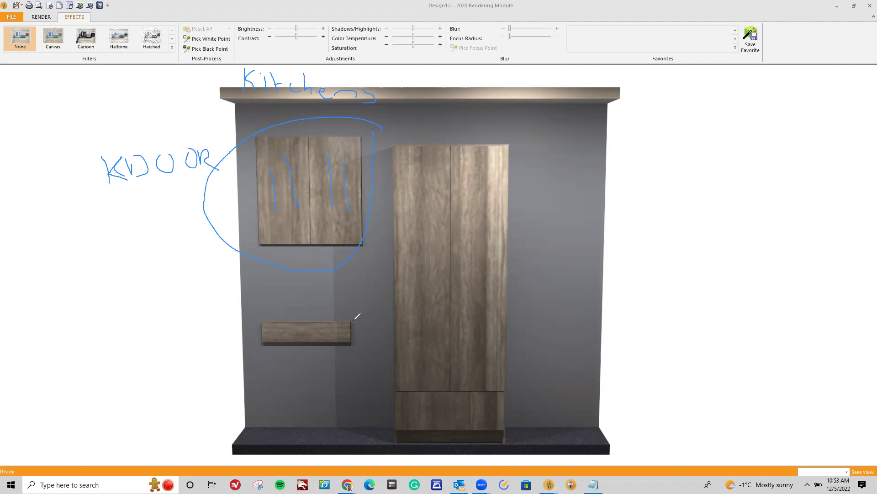
pyautogui.moveTo(243, 330)
pyautogui.mouseDown()
pyautogui.moveTo(333, 311)
pyautogui.moveTo(325, 319)
pyautogui.mouseUp()
pyautogui.moveTo(116, 333)
pyautogui.mouseDown()
pyautogui.moveTo(123, 351)
pyautogui.moveTo(156, 329)
pyautogui.moveTo(155, 340)
pyautogui.mouseUp()
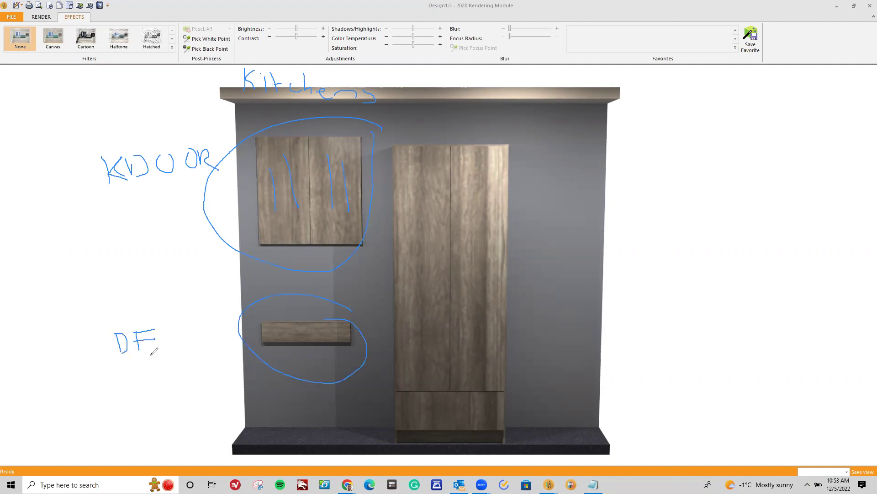
pyautogui.moveTo(272, 355); pyautogui.dragTo(340, 354)
pyautogui.moveTo(286, 363); pyautogui.dragTo(341, 364)
pyautogui.moveTo(458, 90); pyautogui.dragTo(459, 104)
pyautogui.moveTo(478, 84)
pyautogui.mouseDown()
pyautogui.moveTo(479, 102)
pyautogui.moveTo(521, 112)
pyautogui.moveTo(571, 100)
pyautogui.mouseUp()
pyautogui.moveTo(534, 136); pyautogui.dragTo(545, 139)
pyautogui.moveTo(388, 316); pyautogui.dragTo(535, 256)
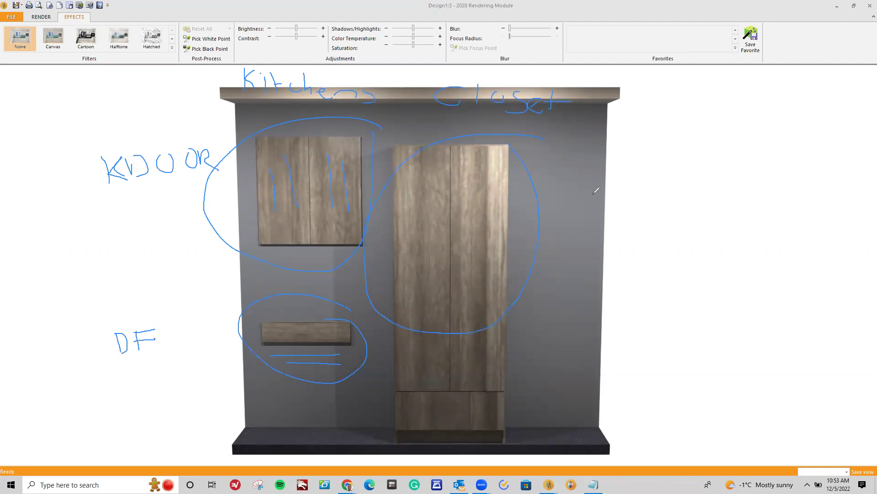
pyautogui.moveTo(594, 200)
pyautogui.mouseDown()
pyautogui.moveTo(607, 215)
pyautogui.moveTo(621, 202)
pyautogui.moveTo(638, 204)
pyautogui.moveTo(655, 225)
pyautogui.mouseUp()
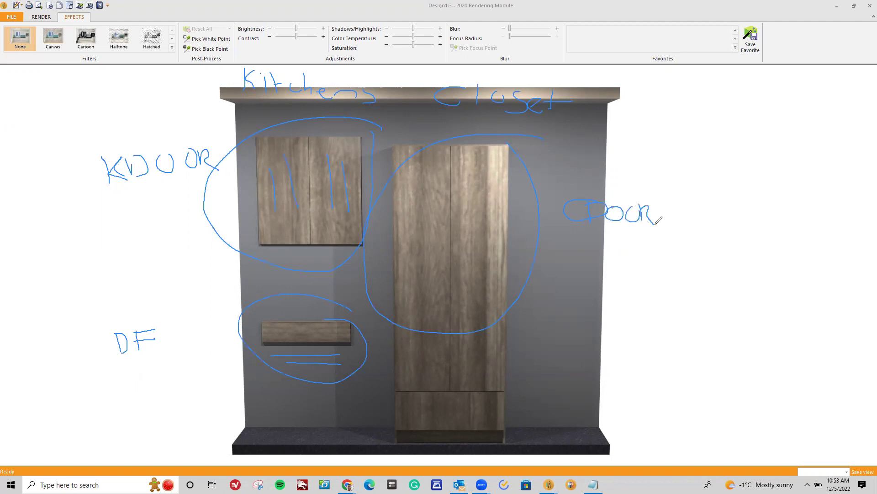
pyautogui.moveTo(509, 402)
pyautogui.mouseDown()
pyautogui.moveTo(447, 388)
pyautogui.moveTo(470, 443)
pyautogui.moveTo(492, 437)
pyautogui.mouseUp()
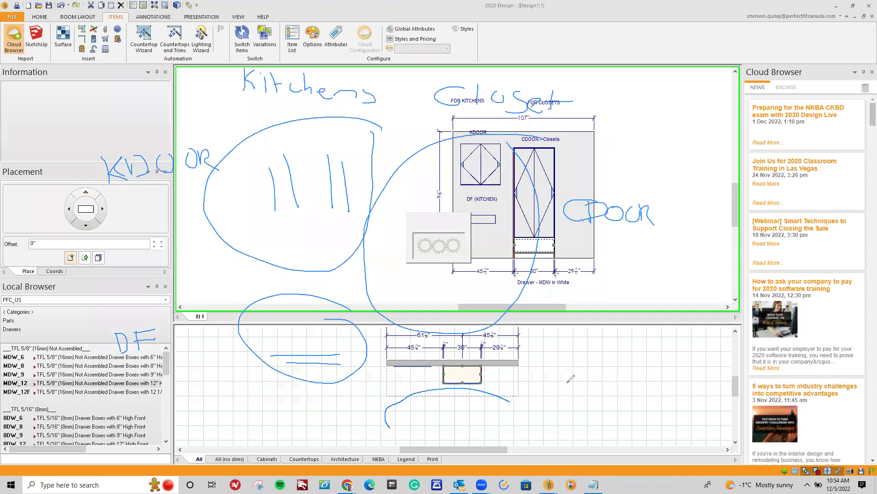
pyautogui.press('Escape')
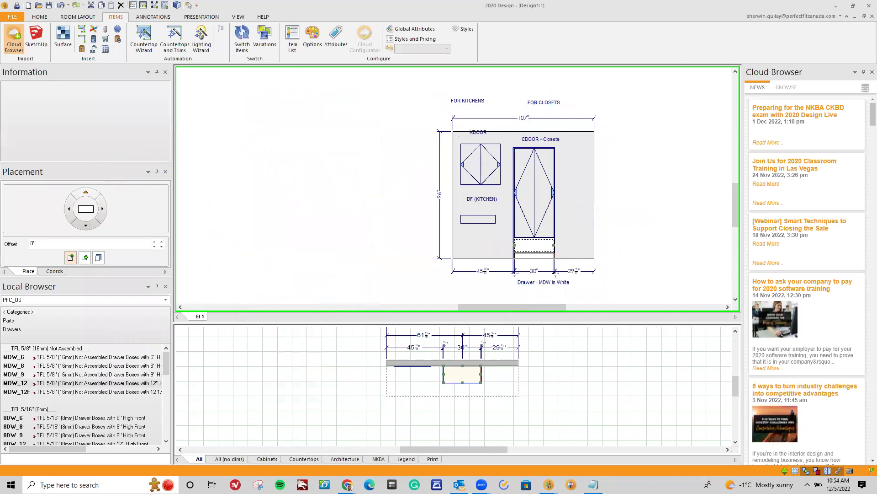
# Render the elevation in 3D, examine the kitchen and closet fronts from the front and at an angle, and close the rendering
pyautogui.click(177, 6)
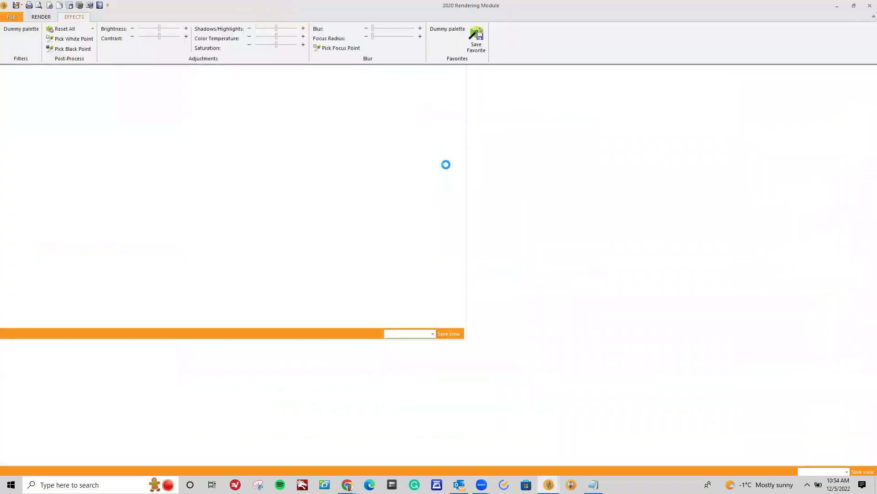
pyautogui.moveTo(335, 288); pyautogui.dragTo(439, 259)
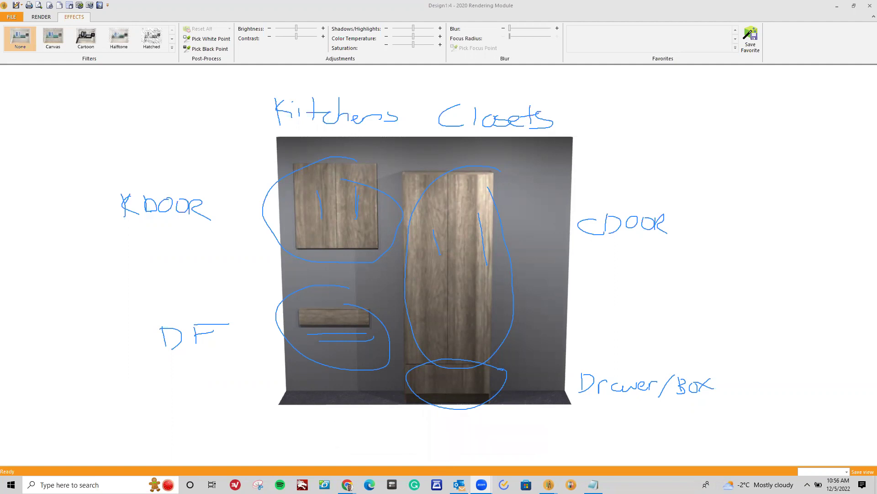
pyautogui.click(572, 69)
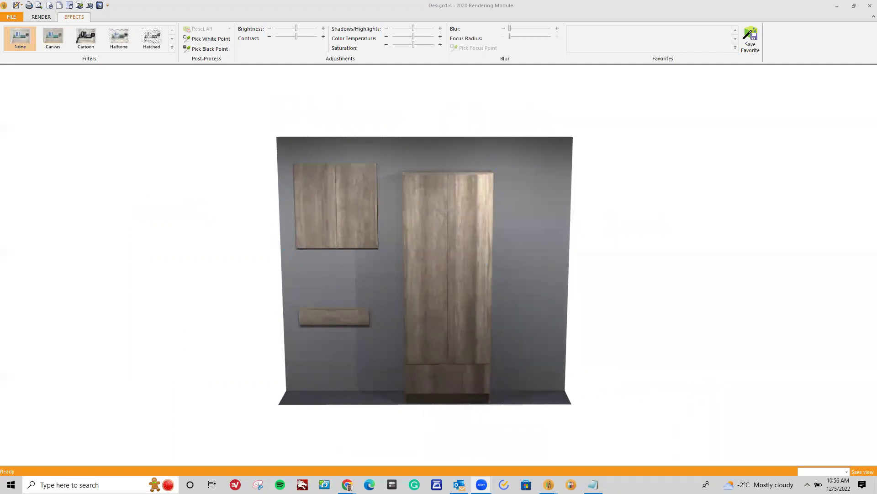
pyautogui.moveTo(554, 10); pyautogui.dragTo(532, 136)
pyautogui.moveTo(361, 75); pyautogui.dragTo(356, 59)
pyautogui.moveTo(391, 233); pyautogui.dragTo(343, 248)
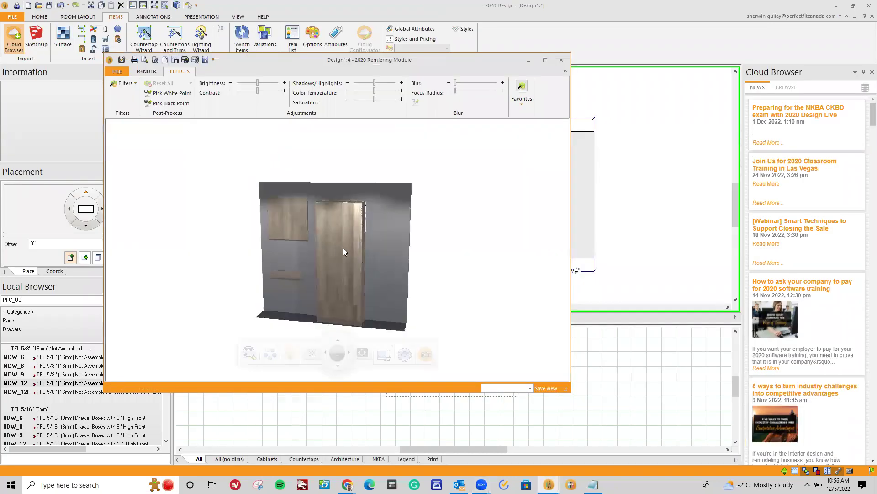
pyautogui.scroll(5, 335, 245)
pyautogui.scroll(-5, 319, 232)
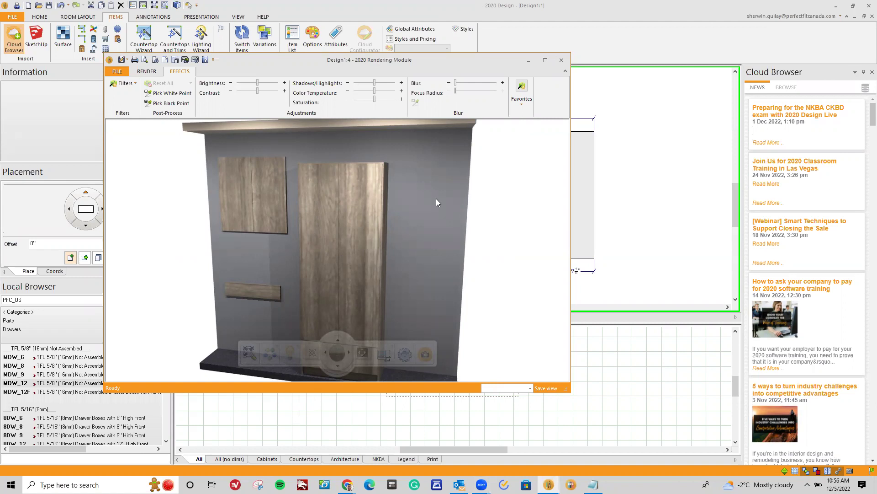
pyautogui.click(562, 60)
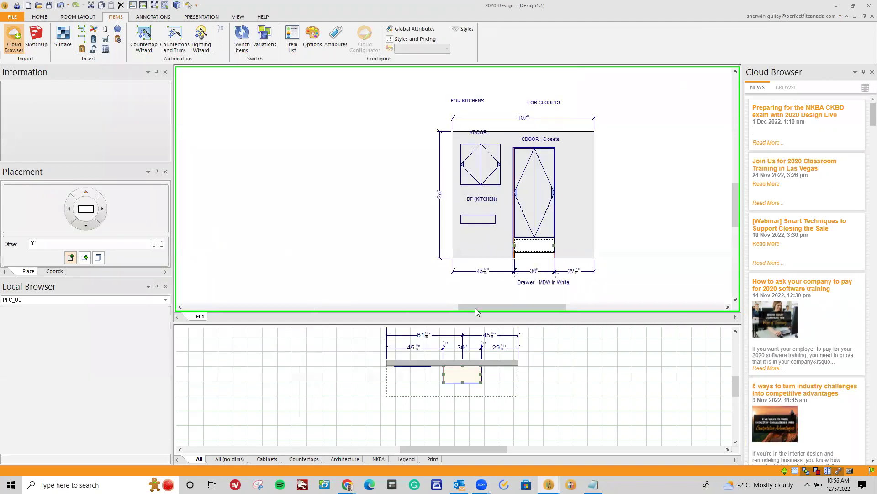
# Dimension the closet doors' height from the top fixed shelf to the fixed shelf above the drawer
pyautogui.moveTo(464, 307); pyautogui.dragTo(479, 304)
pyautogui.scroll(2, 560, 200)
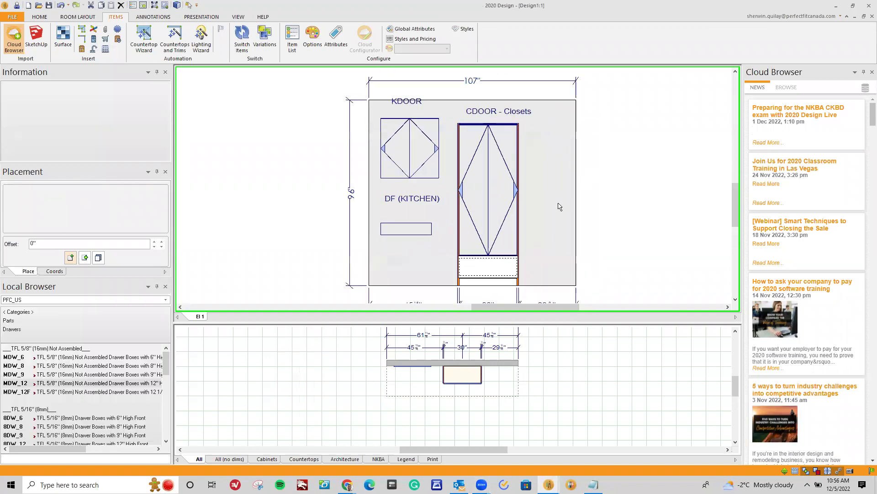
pyautogui.scroll(1, 545, 207)
pyautogui.rightClick(500, 184)
pyautogui.press('Escape')
pyautogui.scroll(2, 425, 82)
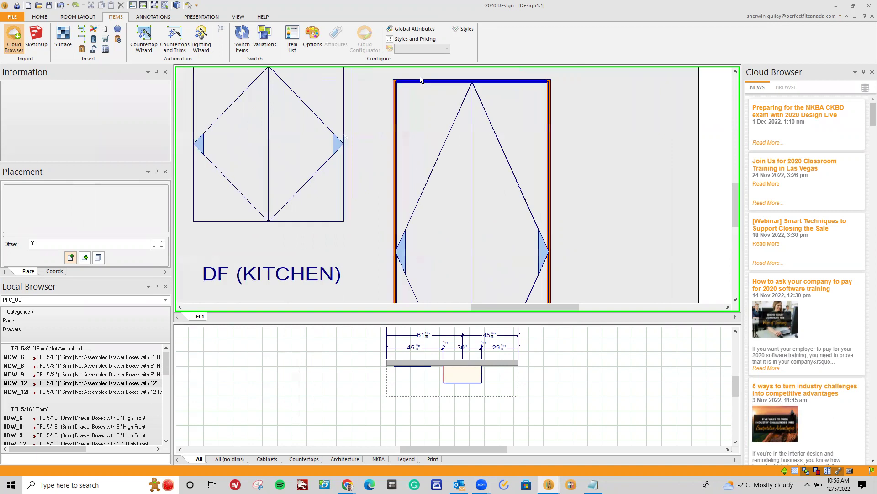
pyautogui.scroll(3, 421, 81)
pyautogui.hotkey('ctrl', 'q')
pyautogui.click(407, 77)
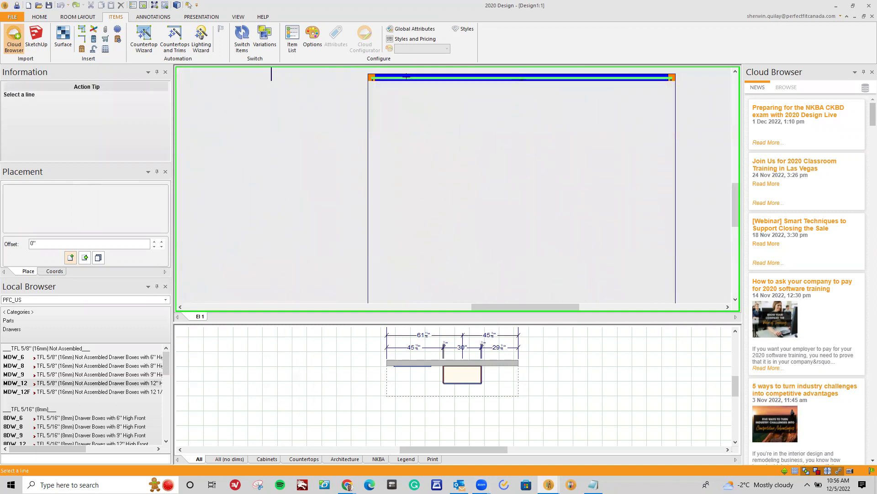
pyautogui.moveTo(735, 216); pyautogui.dragTo(729, 275)
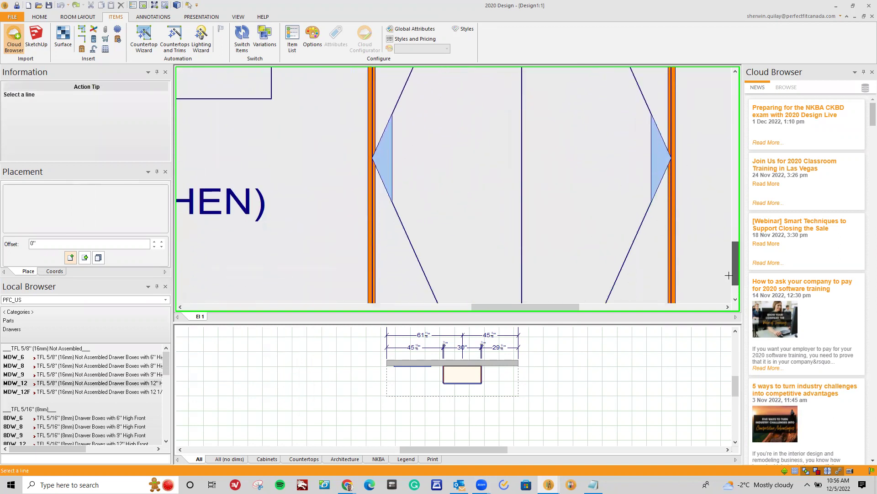
pyautogui.scroll(-2, 672, 269)
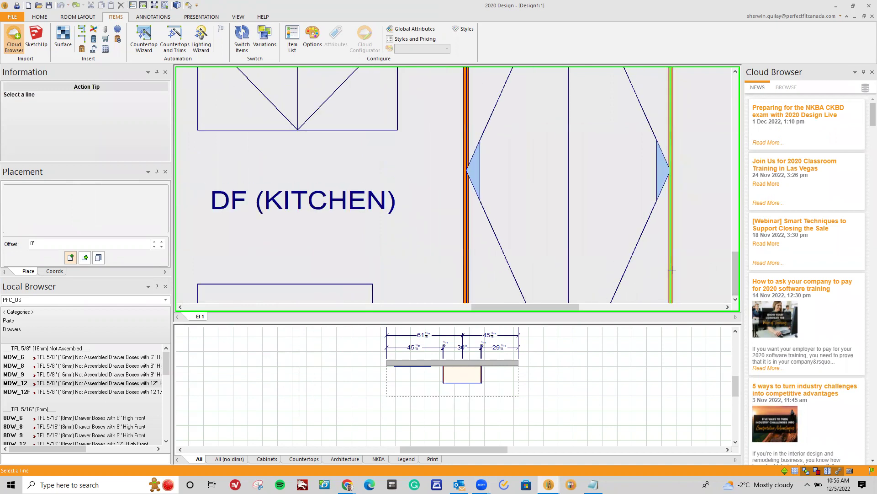
pyautogui.scroll(-1, 671, 270)
pyautogui.click(735, 300)
pyautogui.click(734, 301)
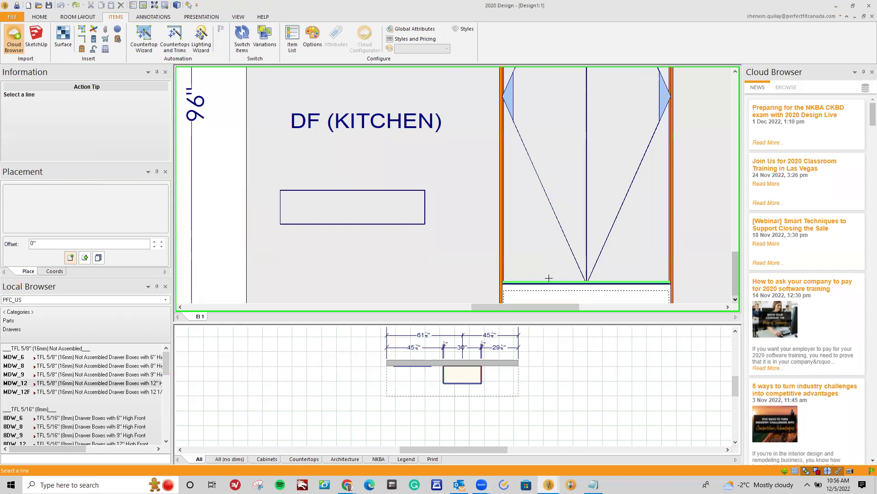
pyautogui.click(549, 282)
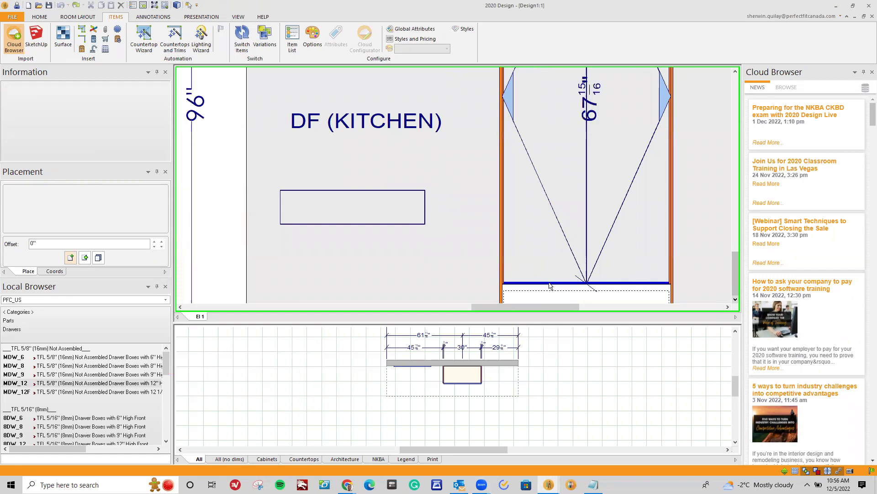
pyautogui.scroll(-2, 550, 285)
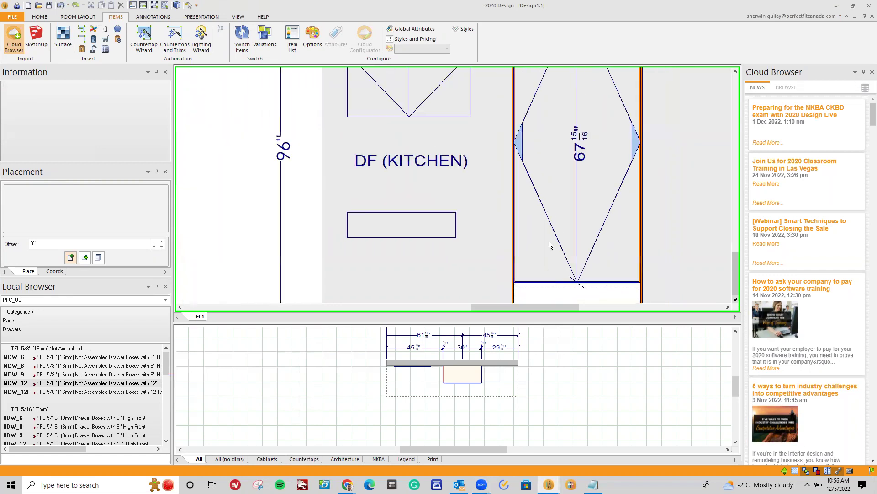
# Review the general attributes and all variables of the closet door (CDOOR) and leave them without changes
pyautogui.rightClick(521, 145)
pyautogui.moveTo(544, 148)
pyautogui.moveTo(619, 147)
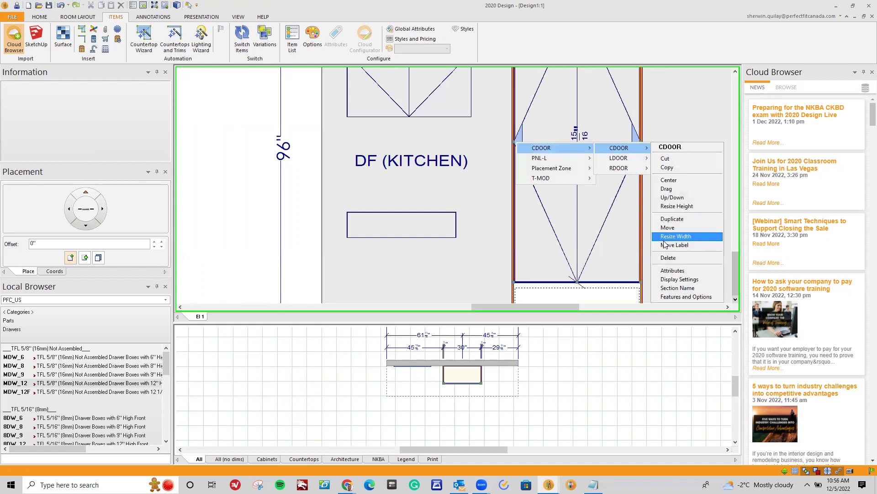
pyautogui.click(672, 270)
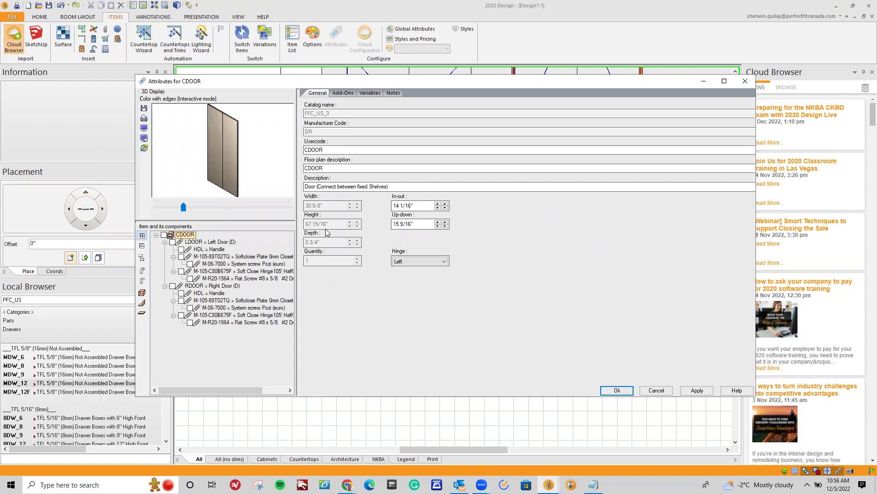
pyautogui.click(370, 93)
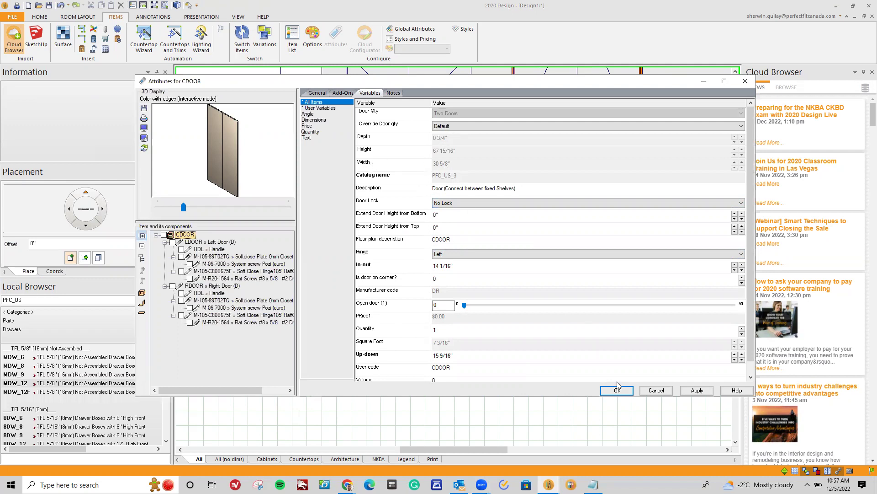
pyautogui.click(657, 391)
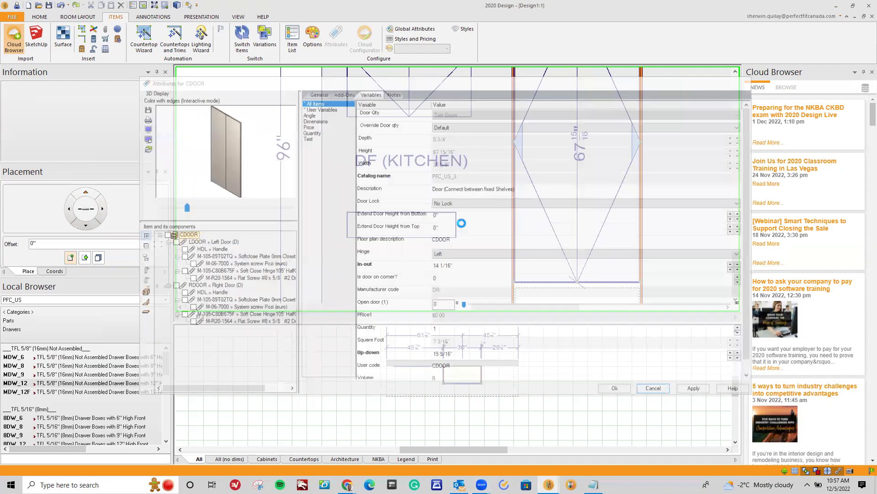
# Delete the vertical height dimension from the closet doors
pyautogui.scroll(-3, 497, 213)
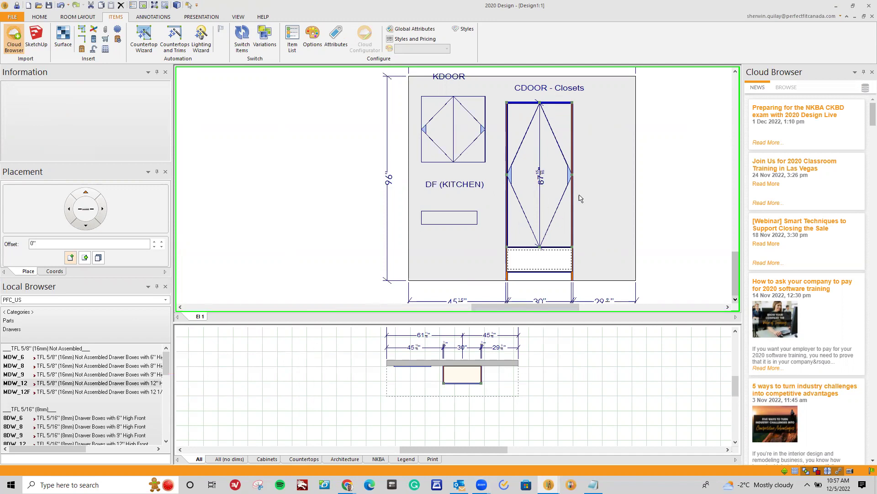
pyautogui.rightClick(544, 156)
pyautogui.click(563, 199)
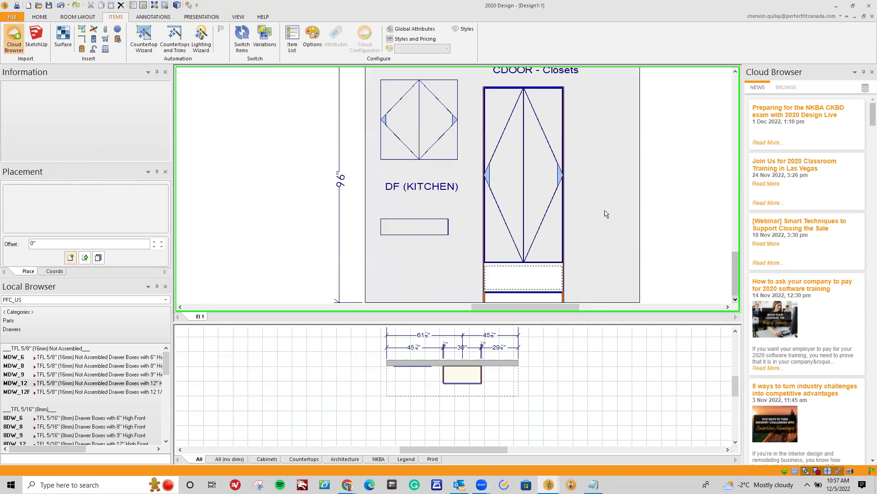
# Delete the MDW_12 drawer box below the closet doors
pyautogui.scroll(-2, 585, 249)
pyautogui.click(562, 259)
pyautogui.rightClick(561, 258)
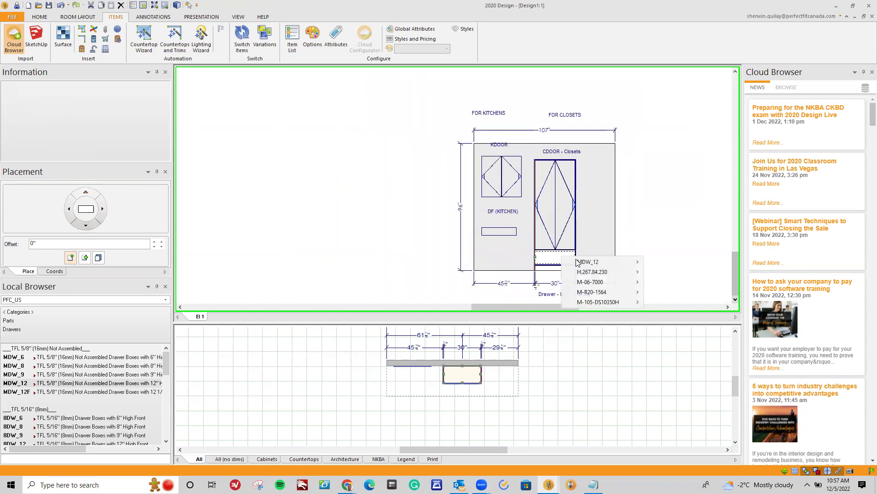
pyautogui.moveTo(587, 261)
pyautogui.click(662, 364)
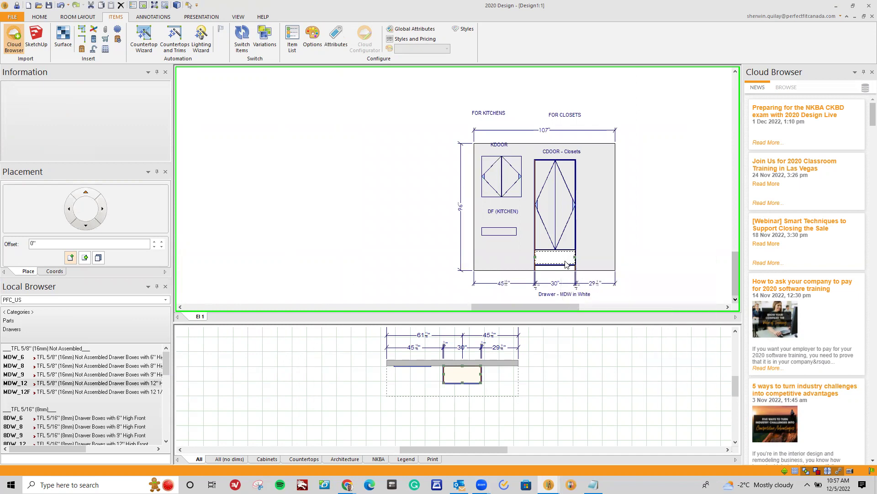
# Delete the closet section's T-MOD item while keeping its connected CDOOR door and SHFF fixed shelf
pyautogui.scroll(3, 568, 227)
pyautogui.scroll(1, 568, 227)
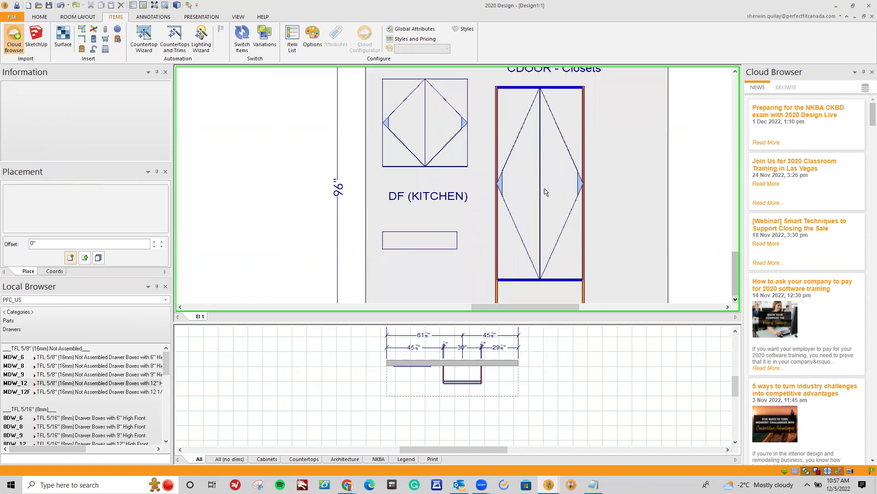
pyautogui.rightClick(579, 130)
pyautogui.moveTo(598, 137)
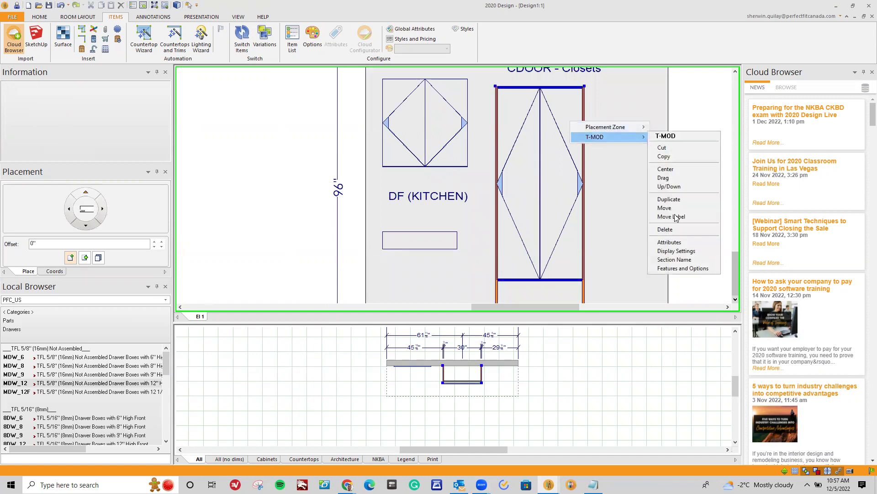
pyautogui.click(675, 230)
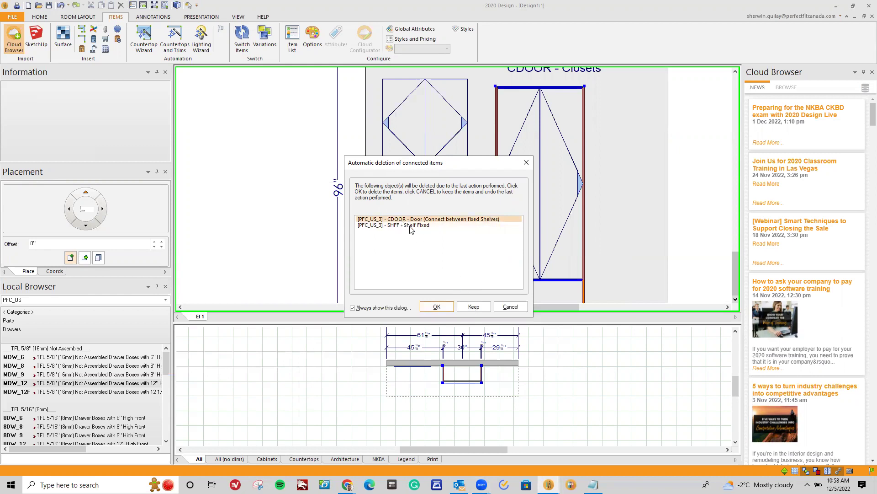
pyautogui.click(464, 307)
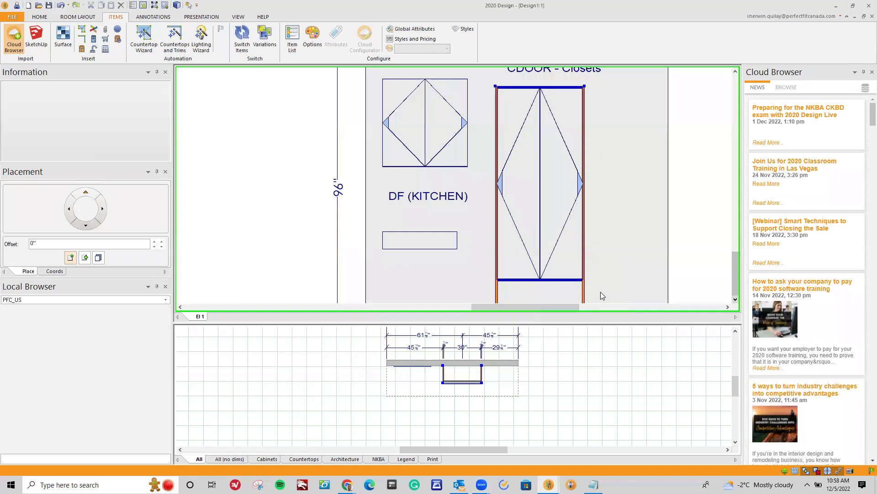
# Delete the SHFF fixed shelf beneath the closet doors
pyautogui.rightClick(574, 283)
pyautogui.moveTo(608, 297)
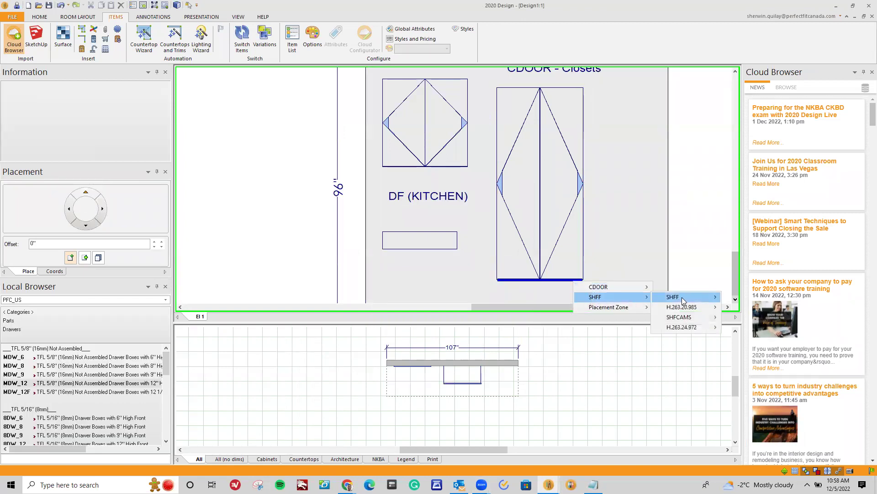
pyautogui.moveTo(682, 298)
pyautogui.click(735, 399)
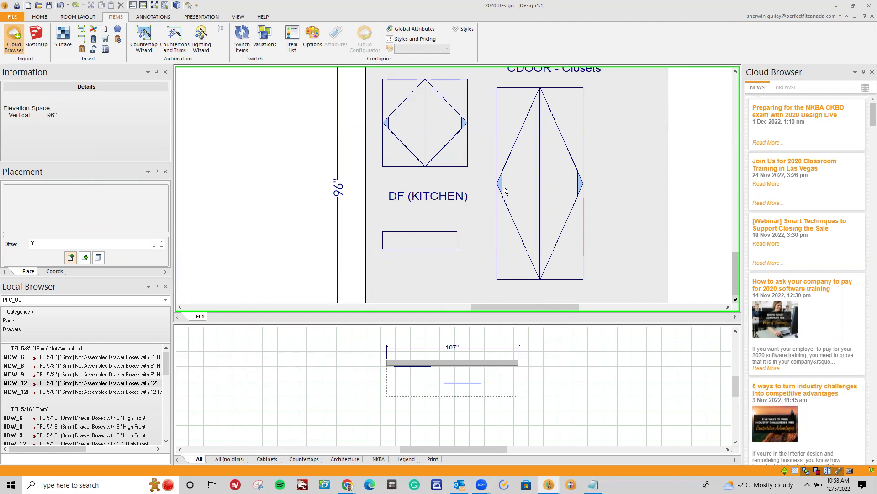
# Place a standalone kitchen door (KDOOR) about 38 13/16" wide and 36" high beside the closet doors, extending past the wall's edge
pyautogui.scroll(-2, 504, 191)
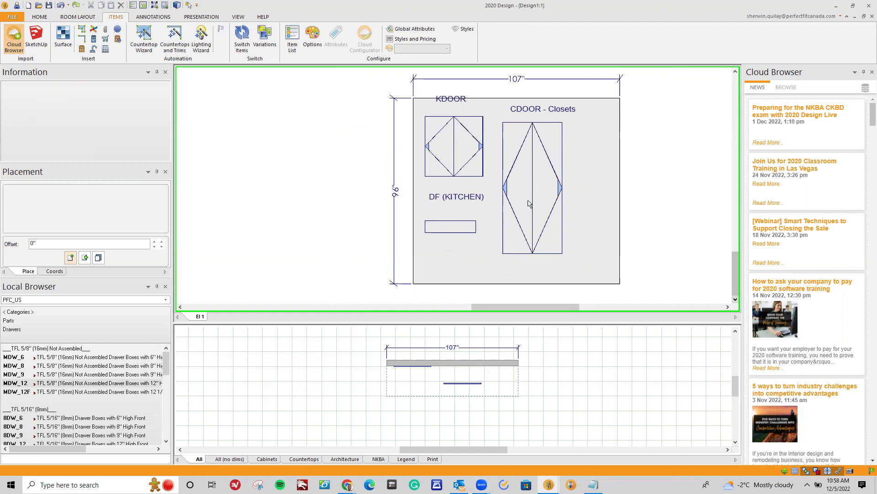
pyautogui.click(23, 312)
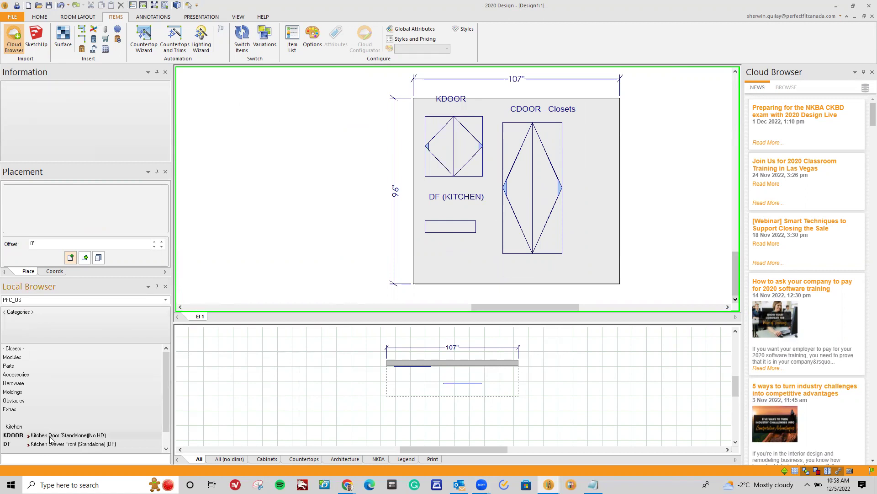
pyautogui.moveTo(46, 436); pyautogui.dragTo(601, 184)
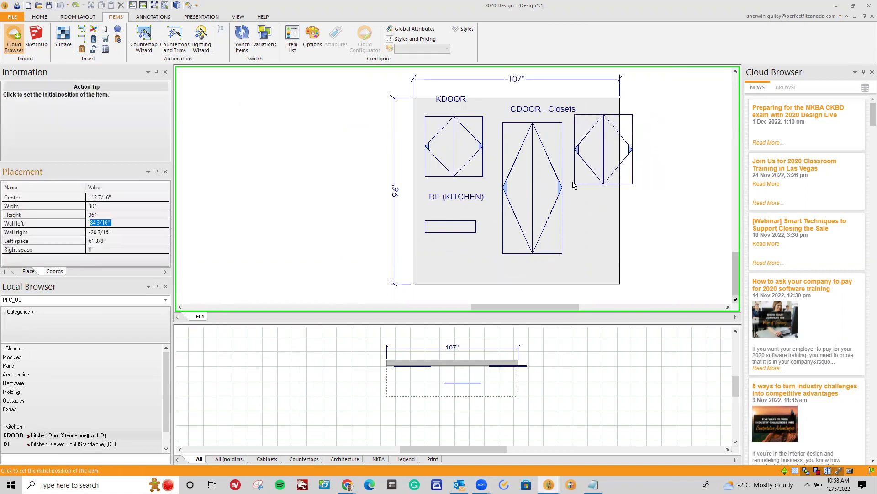
pyautogui.click(573, 185)
pyautogui.click(649, 187)
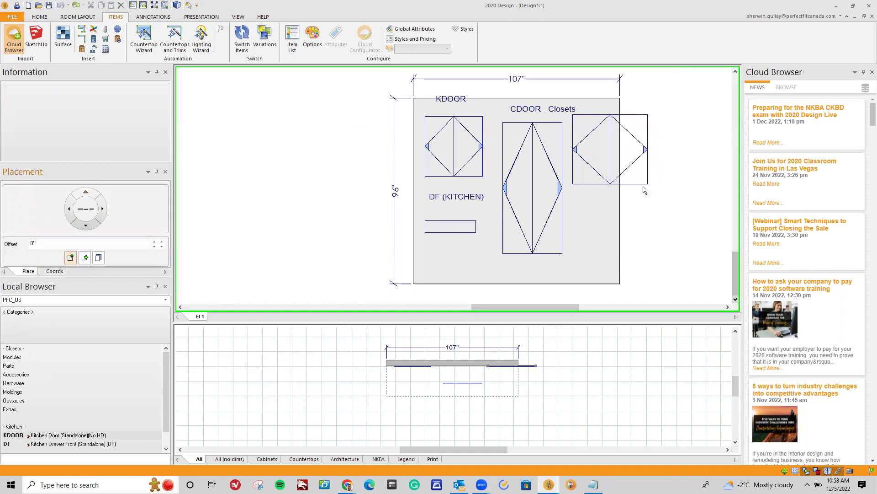
pyautogui.scroll(2, 582, 227)
pyautogui.scroll(-2, 583, 227)
# Dimension the closet doors' height and width, and move the width dimension higher so the two texts do not overlap
pyautogui.hotkey('ctrl', 'd')
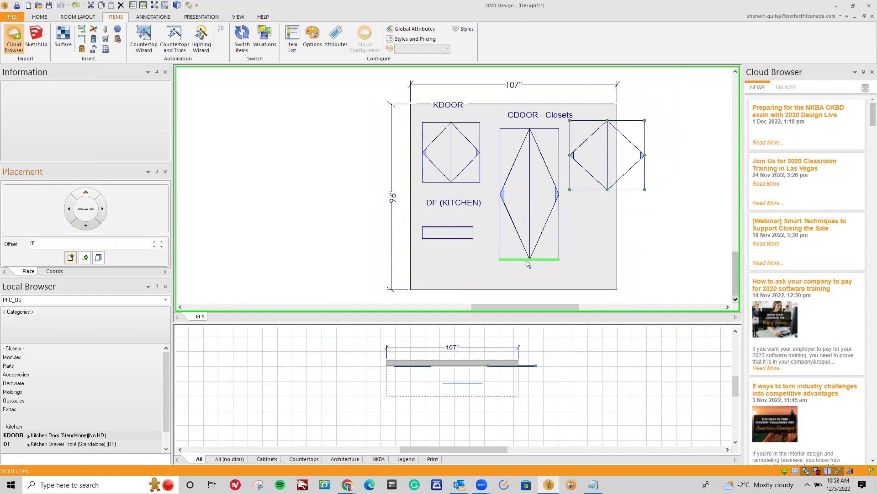
pyautogui.click(497, 224)
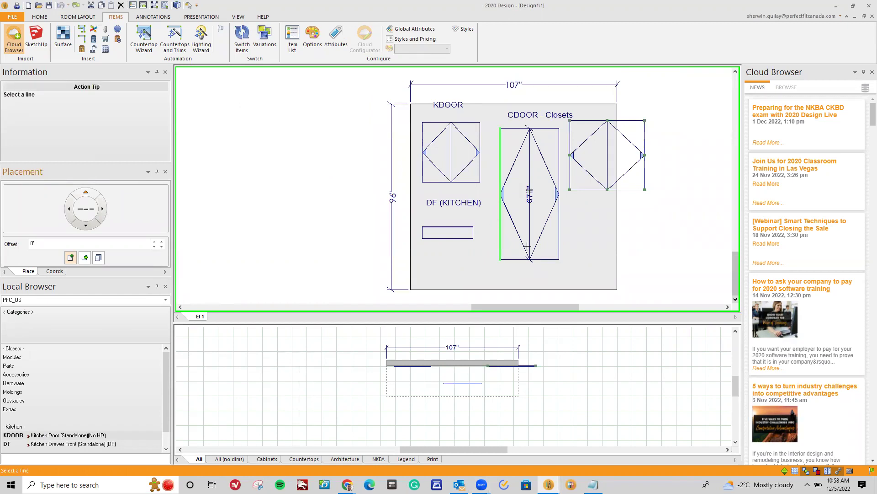
pyautogui.click(560, 235)
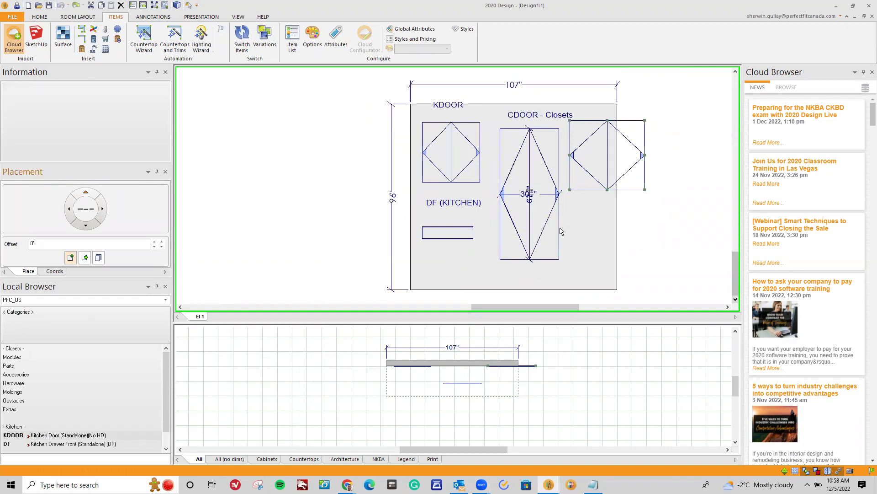
pyautogui.scroll(2, 551, 193)
pyautogui.click(551, 193)
pyautogui.moveTo(509, 192); pyautogui.dragTo(519, 155)
pyautogui.scroll(1, 601, 177)
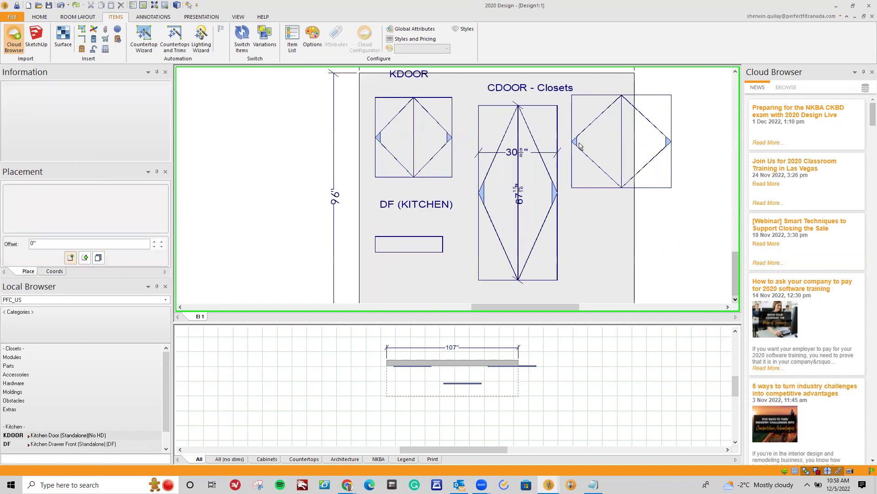
# Set the new KDOOR's height to 57 15/16" and its width to 30 5/8"
pyautogui.rightClick(576, 141)
pyautogui.moveTo(604, 147)
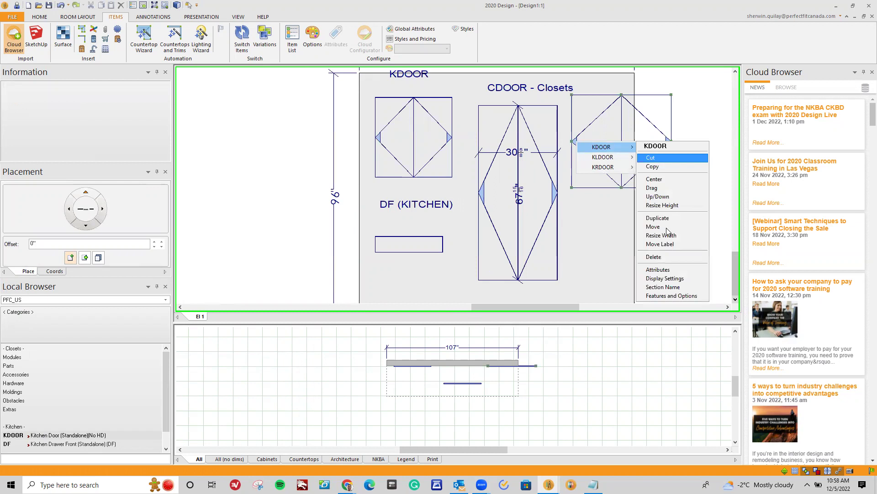
pyautogui.click(664, 269)
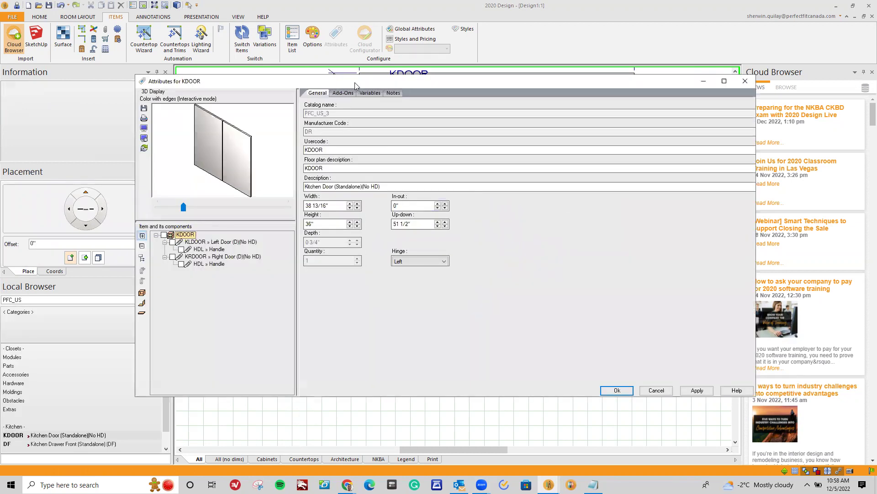
pyautogui.moveTo(352, 83); pyautogui.dragTo(299, 197)
pyautogui.click(316, 208)
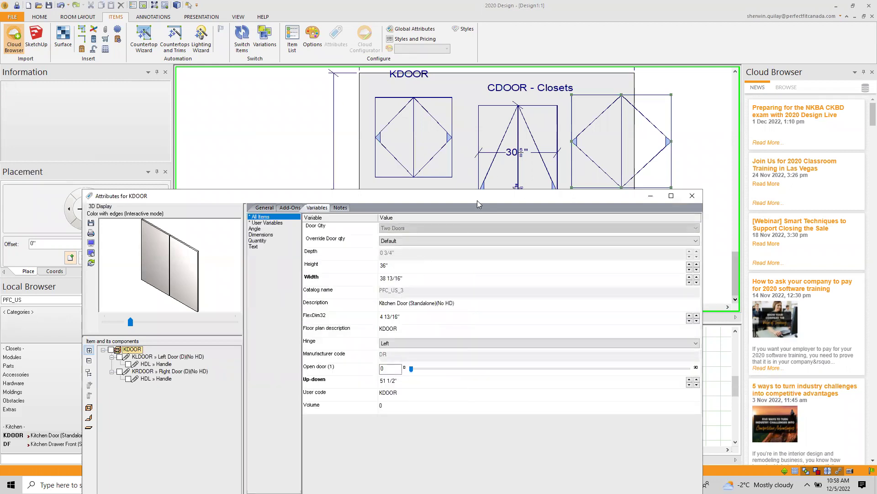
pyautogui.moveTo(477, 198); pyautogui.dragTo(472, 230)
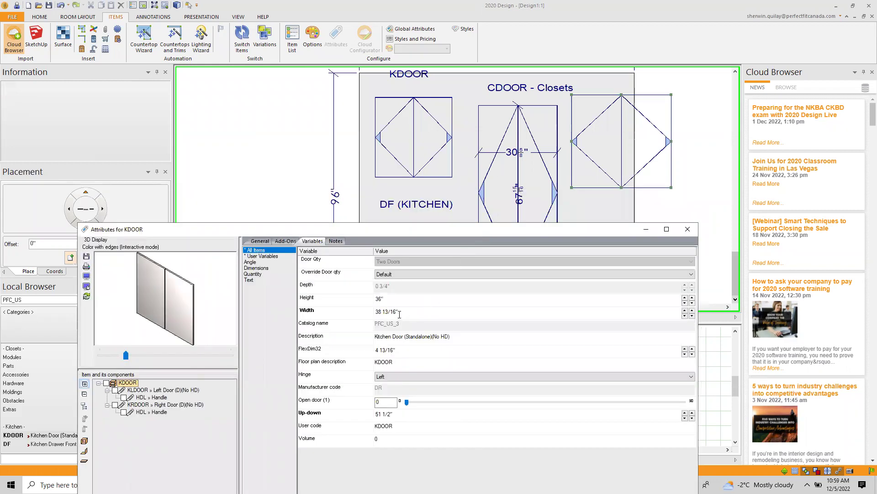
pyautogui.write('57 15/16')
pyautogui.click(396, 313)
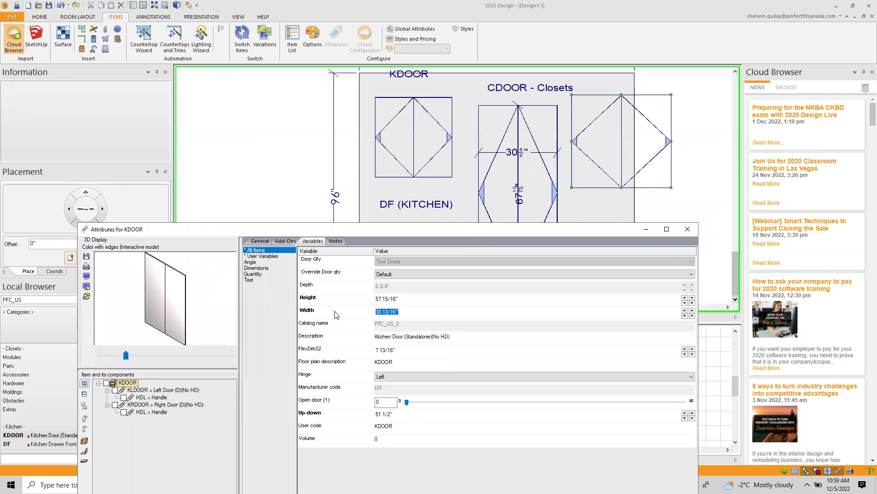
pyautogui.write('30 5/8')
pyautogui.moveTo(464, 234); pyautogui.dragTo(428, 115)
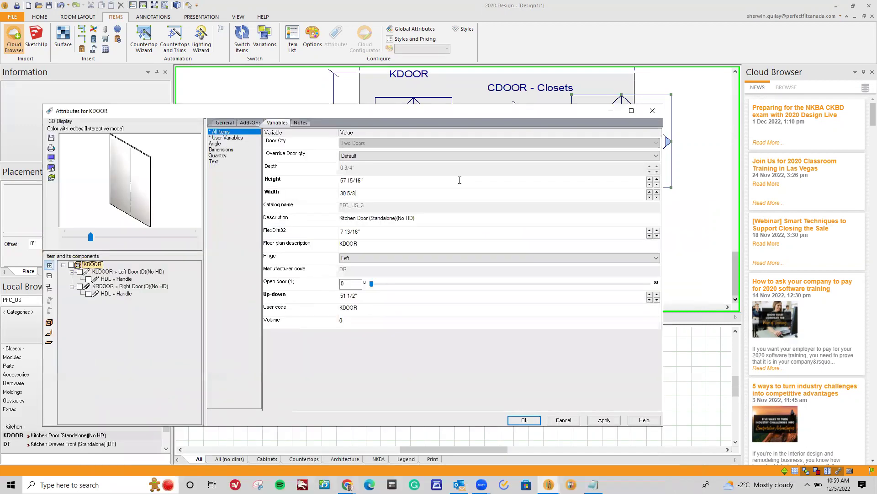
pyautogui.press('Return')
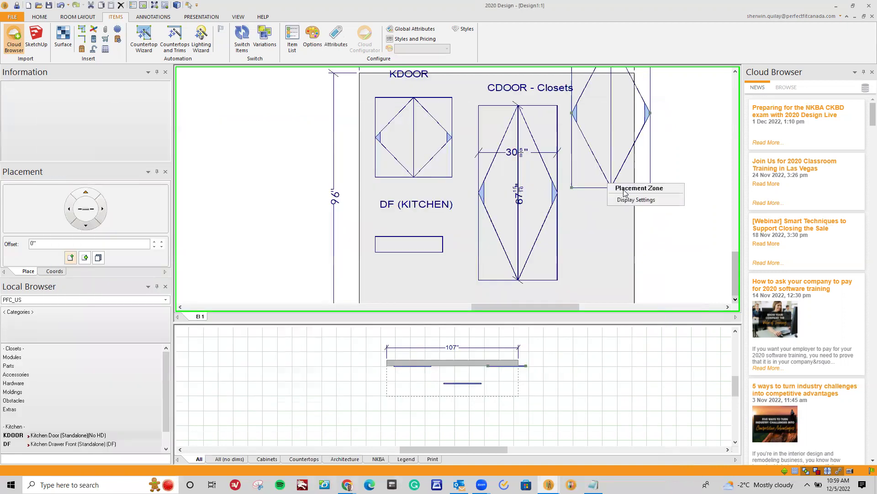
# Lower the new KDOOR to about 25 3/16" above the floor, alongside the closet doors
pyautogui.rightClick(572, 188)
pyautogui.moveTo(599, 193)
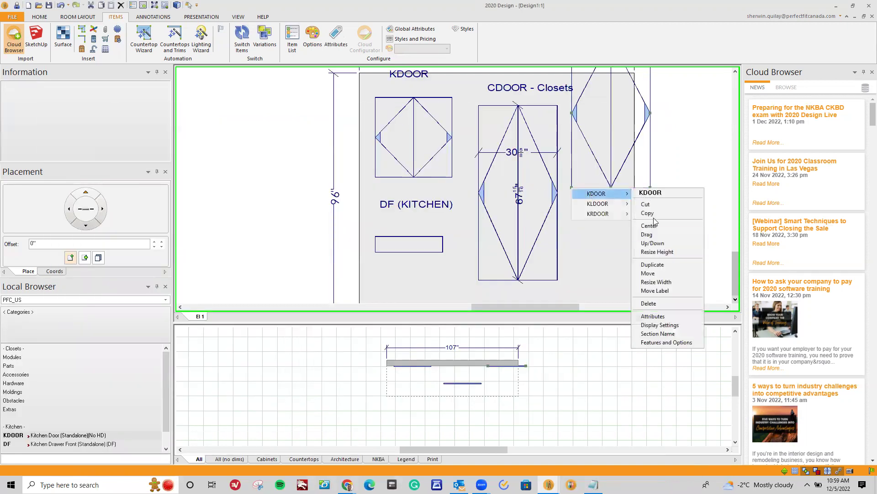
pyautogui.click(652, 243)
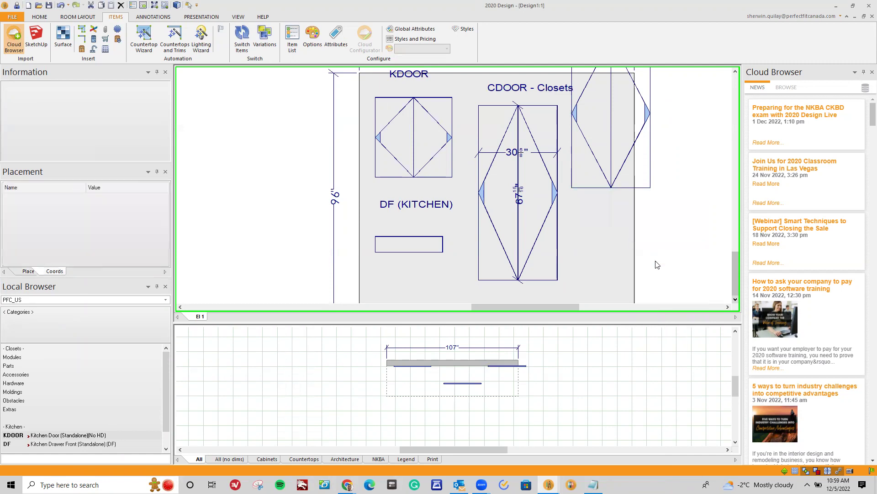
pyautogui.click(565, 258)
# Correct the new KDOOR's height to 67 15/16" in its attributes
pyautogui.rightClick(574, 182)
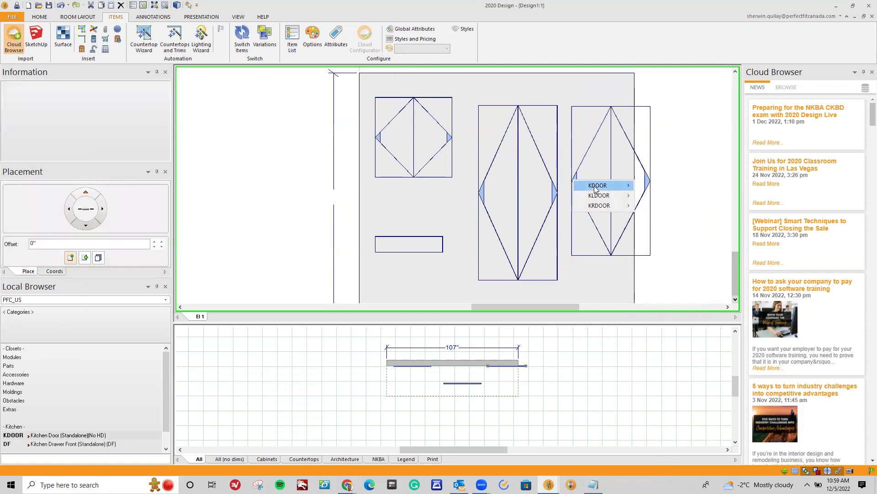
pyautogui.moveTo(597, 185)
pyautogui.click(659, 309)
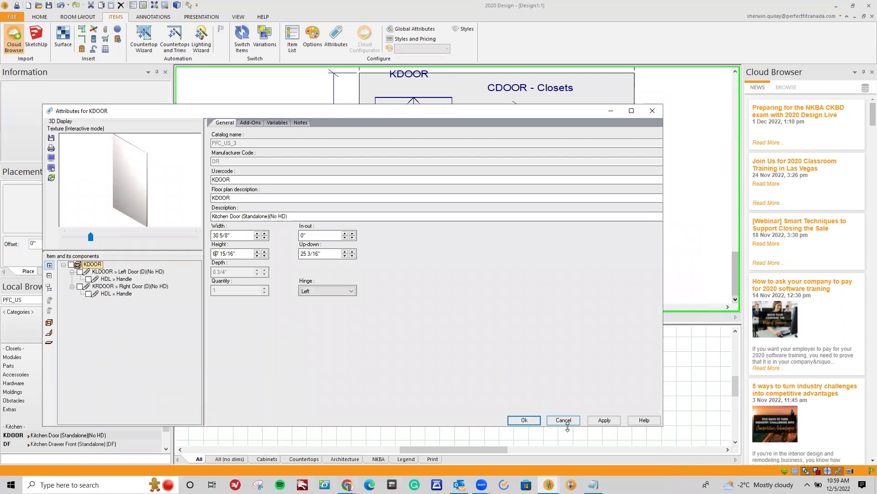
pyautogui.click(523, 420)
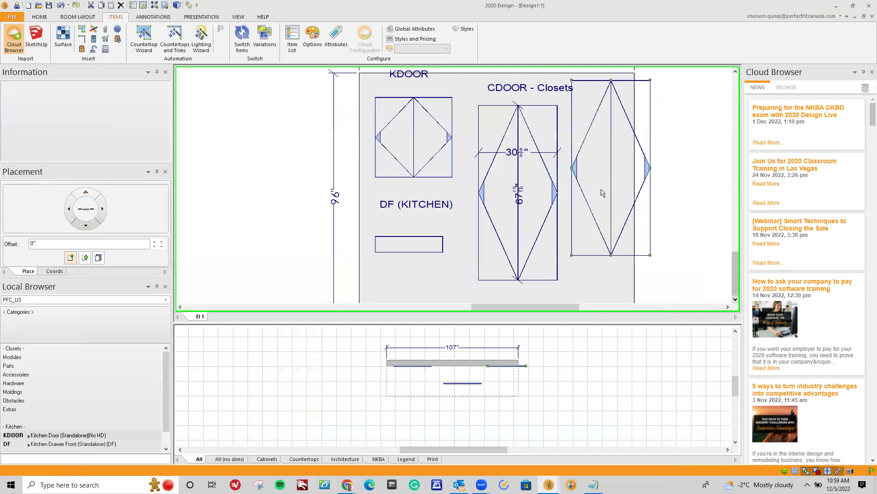
# Dimension the new KDOOR's height and width, and move the width dimension above the height text
pyautogui.hotkey('ctrl', 'd')
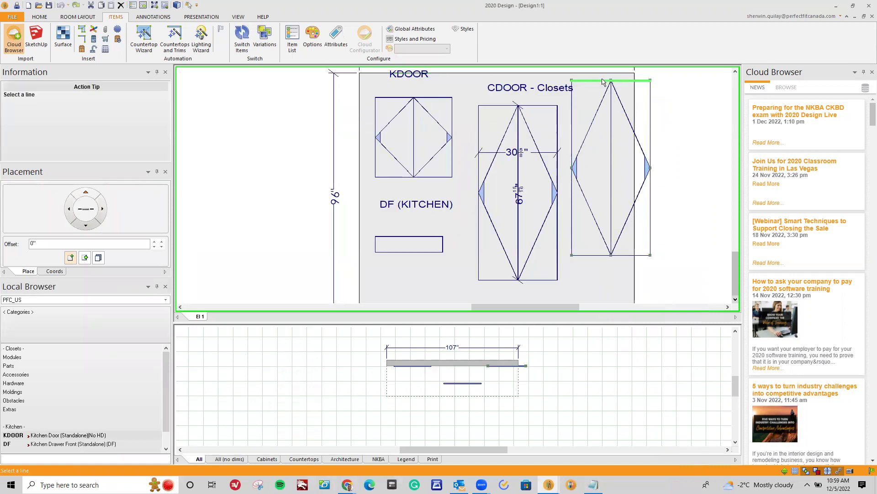
pyautogui.click(596, 259)
pyautogui.click(570, 215)
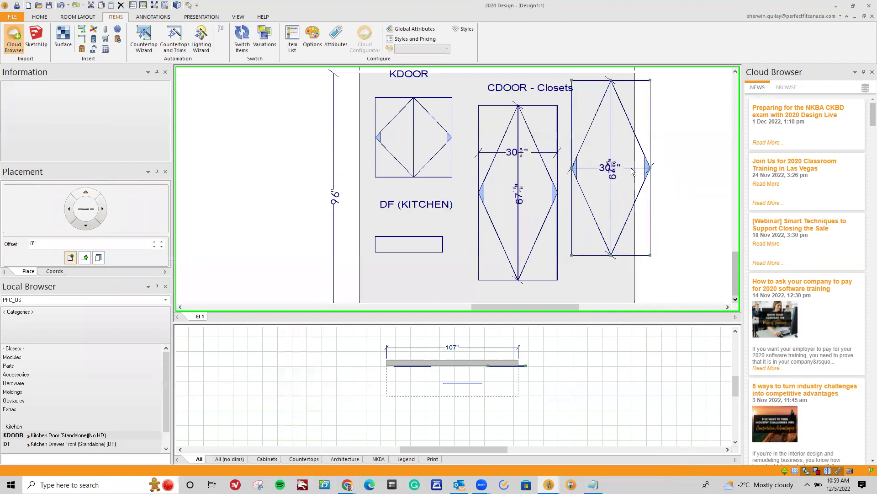
pyautogui.click(598, 170)
pyautogui.click(574, 167)
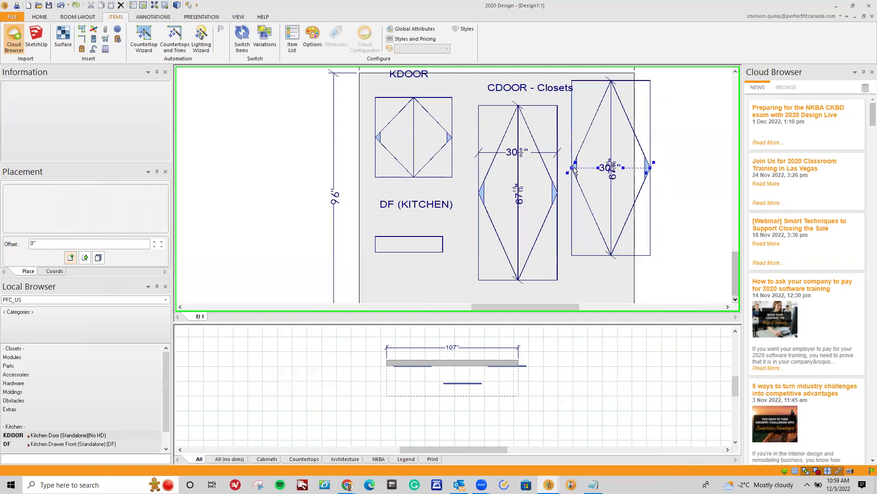
pyautogui.click(588, 144)
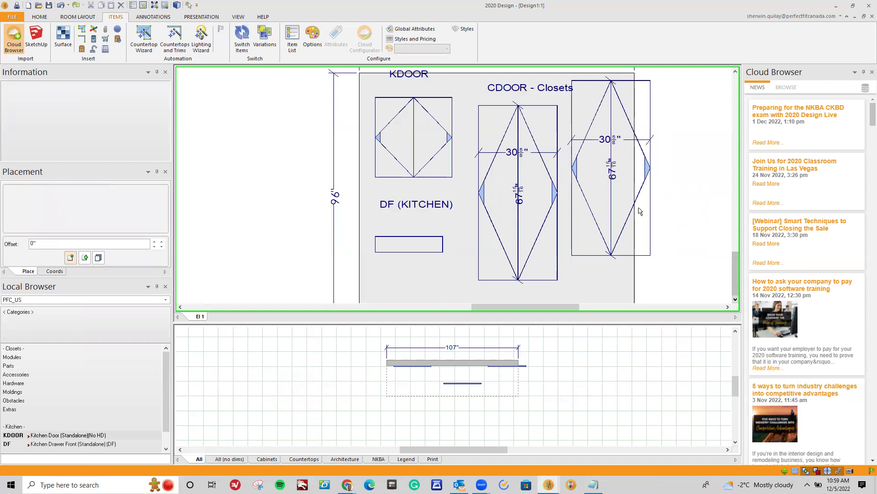
# Delete the entire new KDOOR beside the closet doors
pyautogui.rightClick(579, 172)
pyautogui.moveTo(603, 175)
pyautogui.moveTo(680, 175)
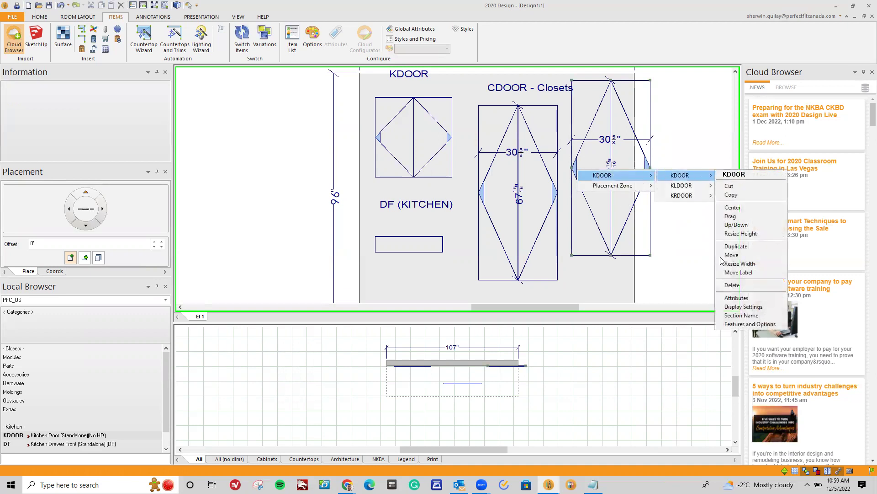
pyautogui.click(727, 287)
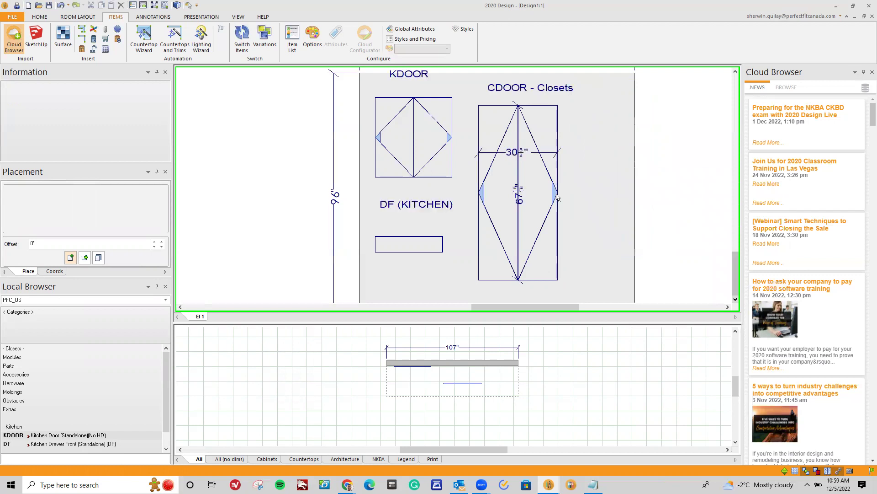
# Delete the complete CDOOR pair below the "CDOOR - Closets" label
pyautogui.rightClick(556, 197)
pyautogui.moveTo(594, 200)
pyautogui.moveTo(664, 205)
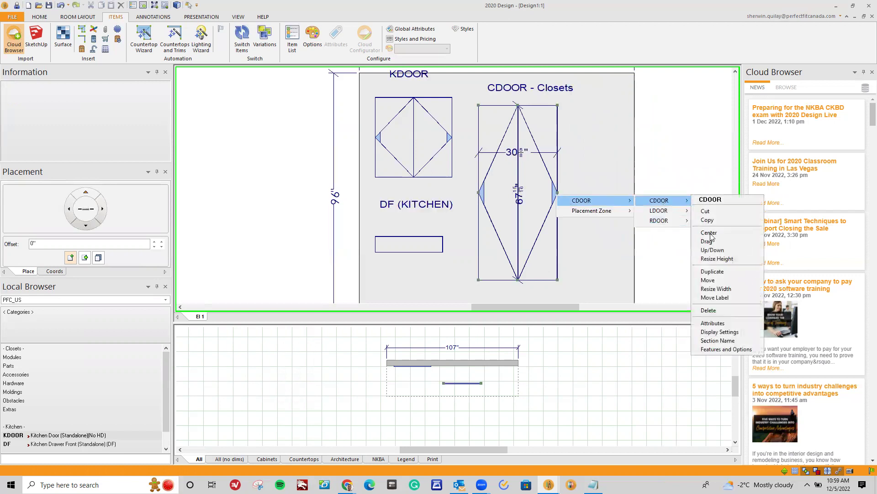
pyautogui.click(727, 311)
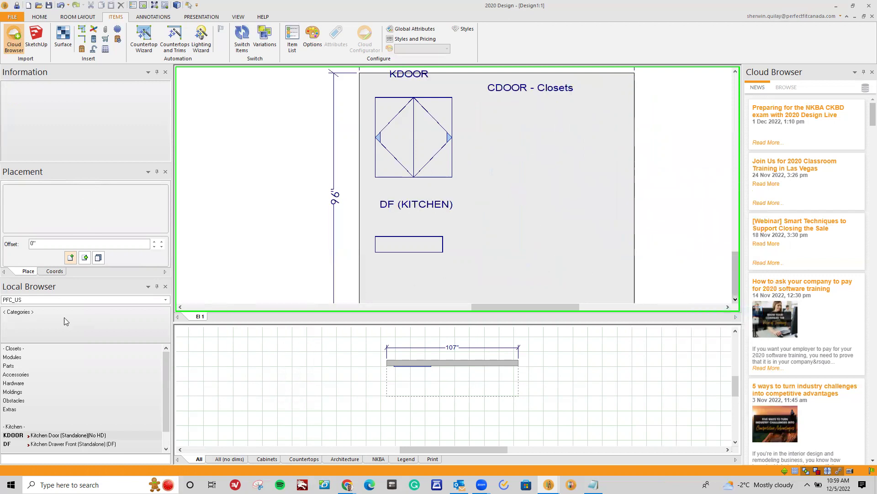
# Place a T-MOD tall module with a 30" opening width on the wall below the "CDOOR - Closets" label
pyautogui.click(29, 360)
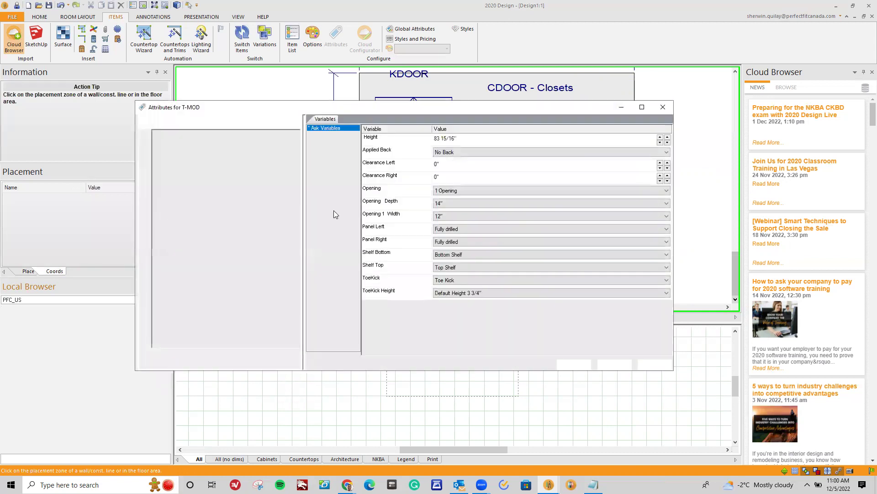
pyautogui.click(455, 216)
pyautogui.click(450, 241)
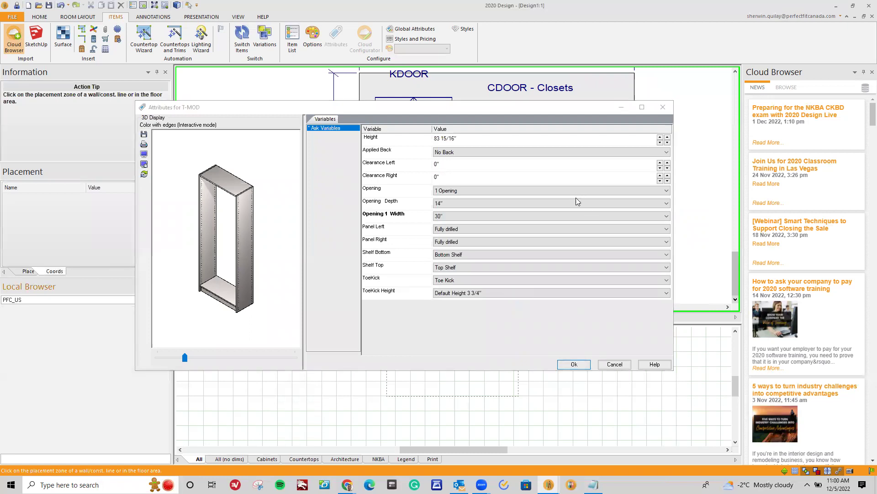
pyautogui.press('Return')
pyautogui.click(496, 280)
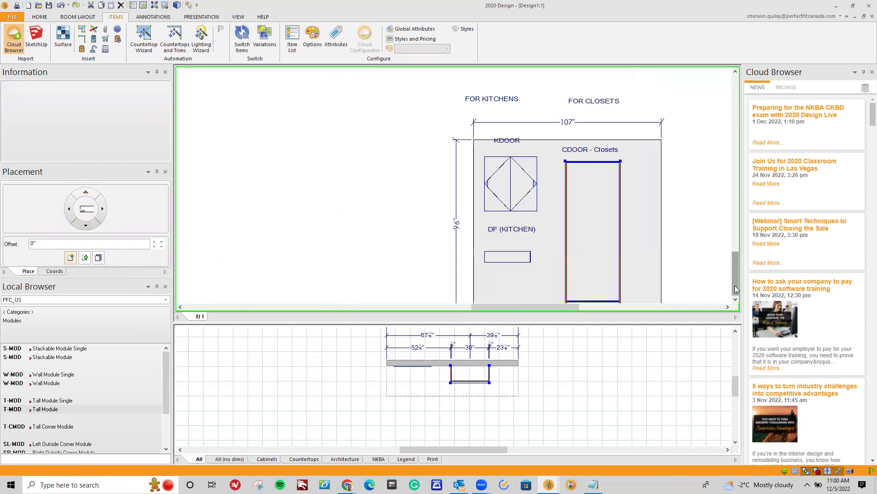
# Place an MDW_12 not-assembled drawer box at the bottom of the tall module below the "CDOOR - Closets" label
pyautogui.click(728, 308)
pyautogui.click(728, 307)
pyautogui.click(735, 301)
pyautogui.click(736, 300)
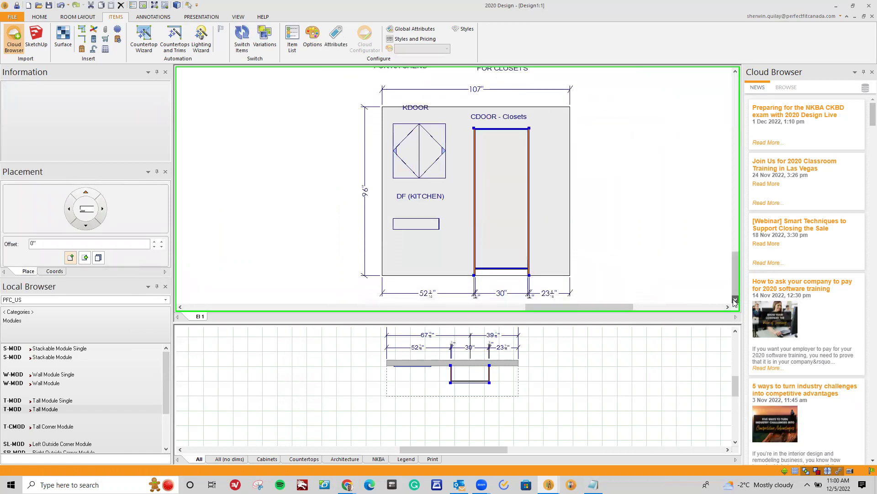
pyautogui.click(23, 313)
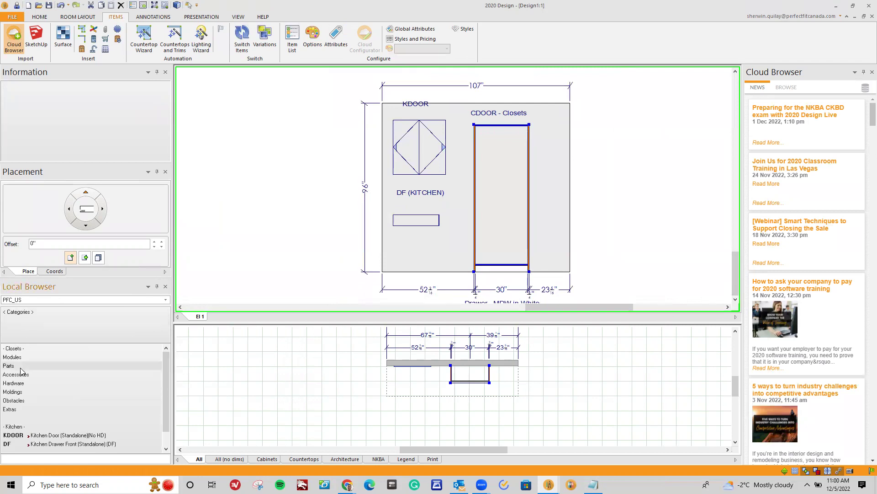
pyautogui.click(23, 366)
pyautogui.click(14, 366)
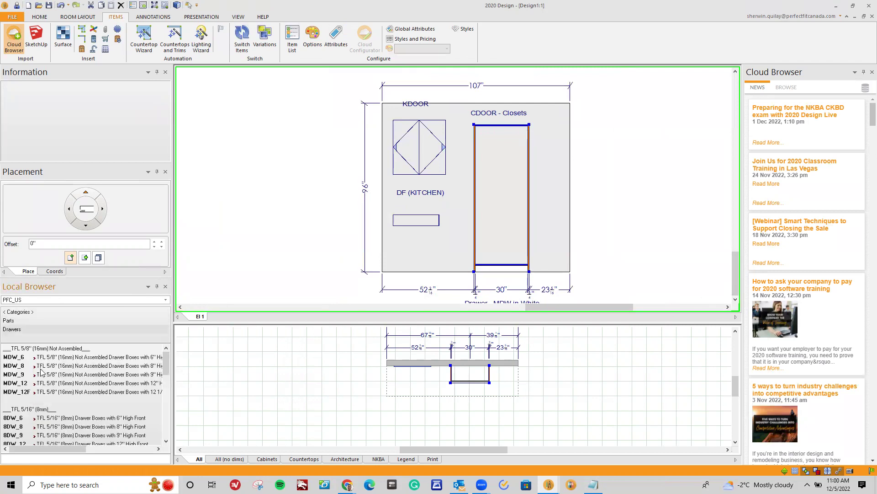
pyautogui.click(46, 386)
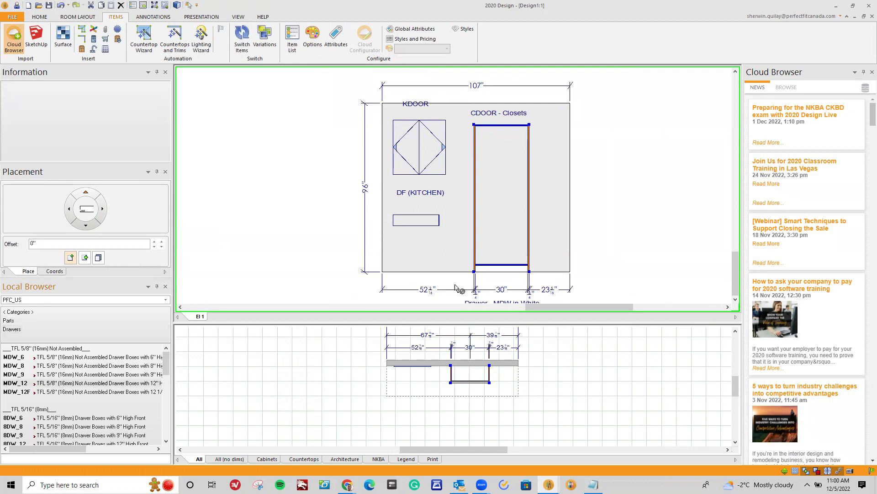
pyautogui.click(507, 265)
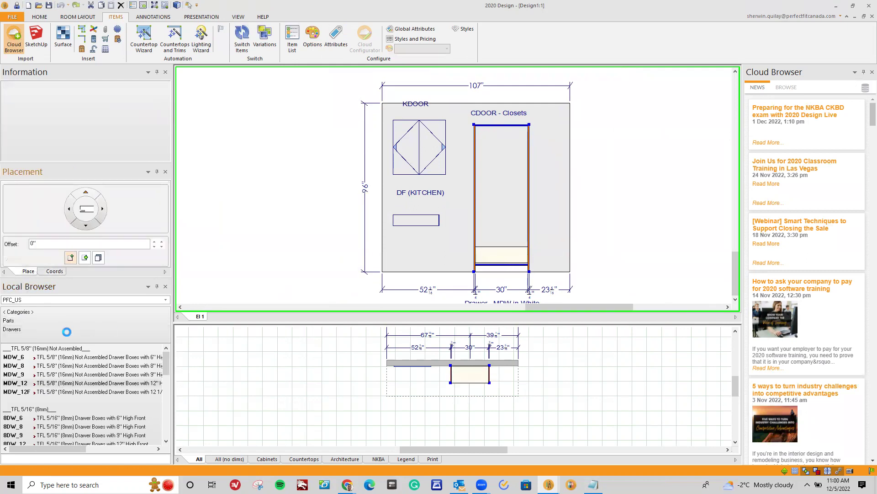
# Place a fixed shelf (SHFF) directly above the drawer in the tall module
pyautogui.click(33, 321)
pyautogui.click(35, 359)
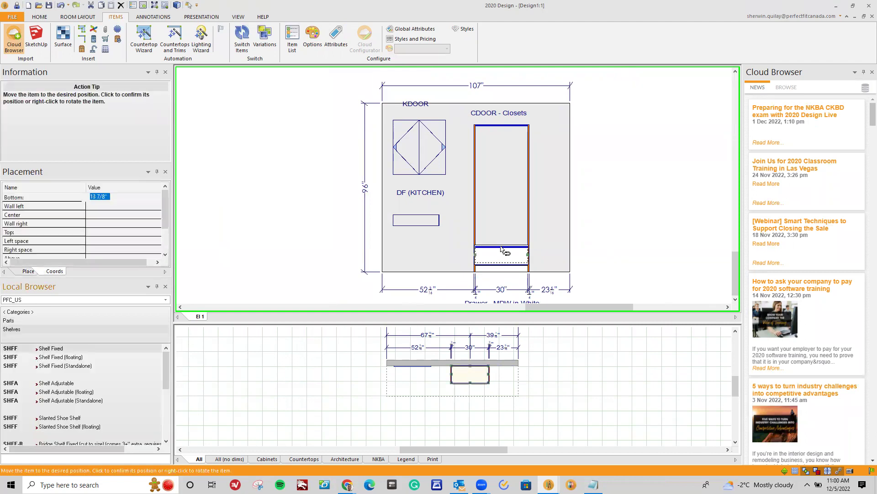
pyautogui.click(505, 249)
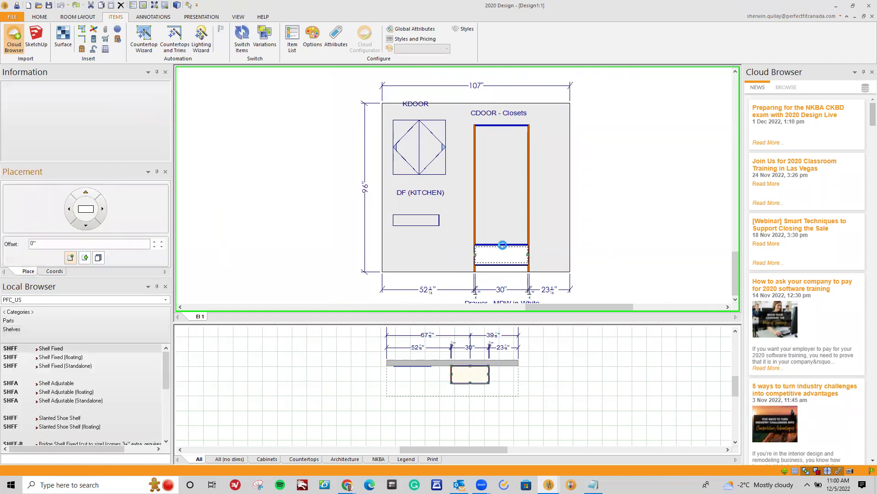
# Place a CDOOR connected between the fixed shelves in the module opening above the drawer
pyautogui.click(19, 323)
pyautogui.click(35, 360)
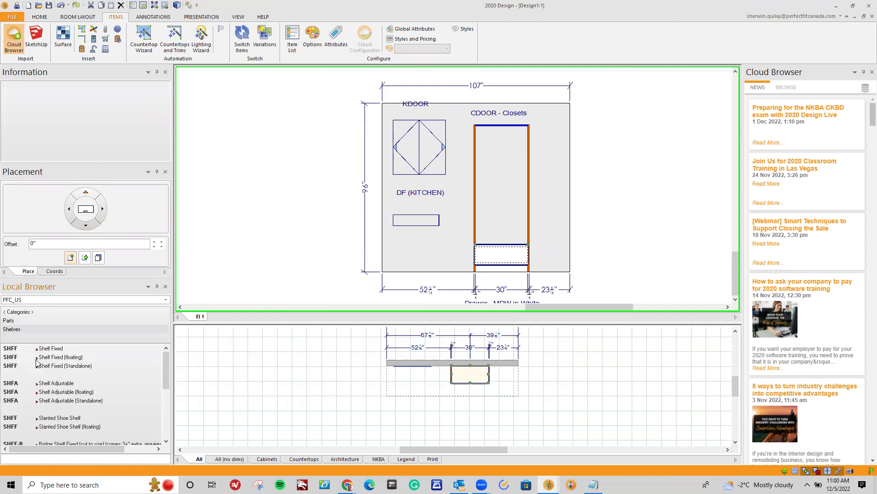
pyautogui.click(41, 326)
pyautogui.scroll(-3, 52, 412)
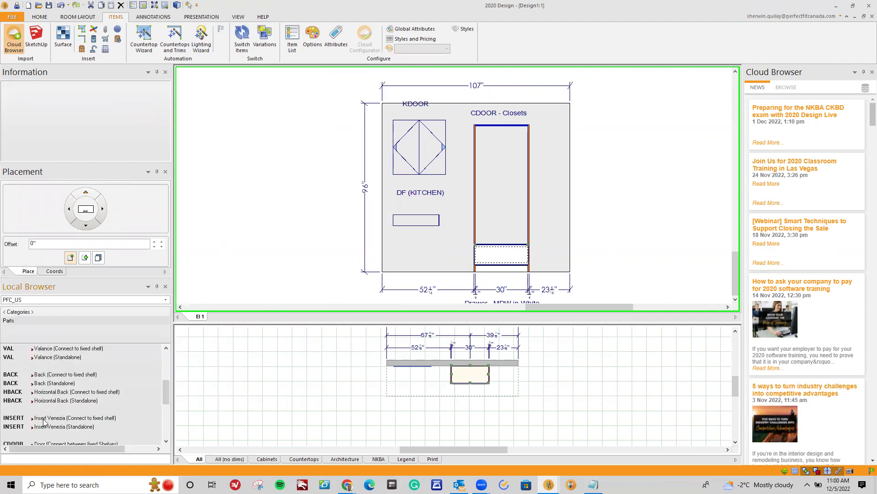
pyautogui.scroll(-3, 42, 421)
pyautogui.click(39, 413)
pyautogui.click(493, 214)
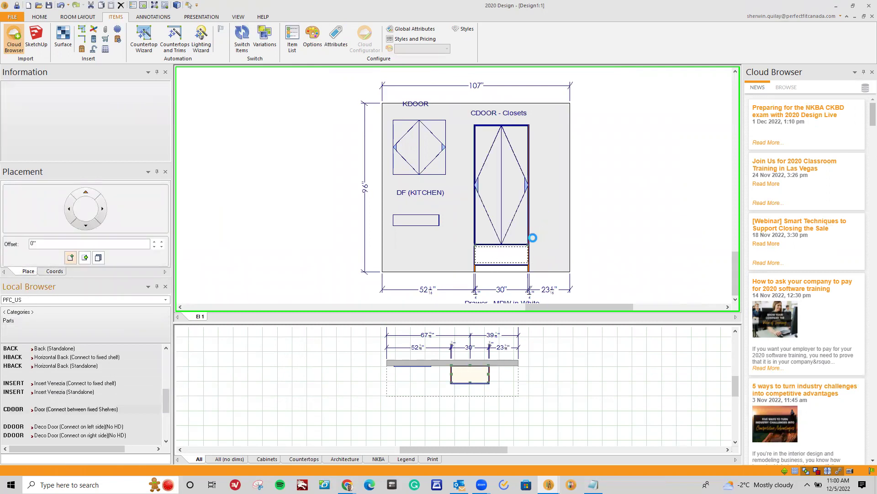
# Delete the T-MOD tall module while keeping its connected door, drawer and shelf
pyautogui.scroll(2, 535, 205)
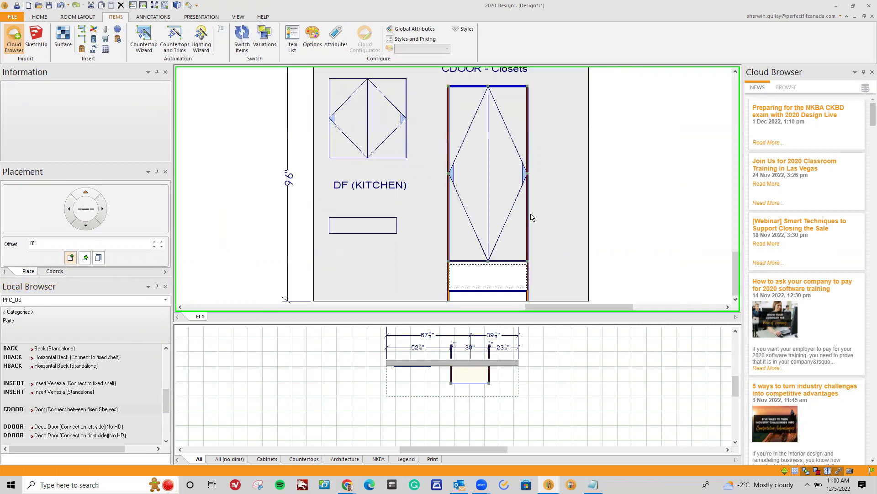
pyautogui.rightClick(527, 227)
pyautogui.moveTo(535, 237)
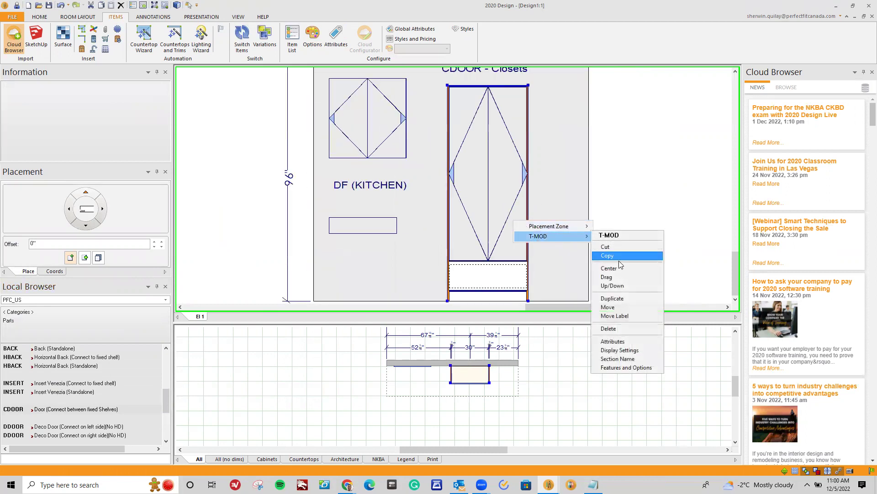
pyautogui.click(626, 330)
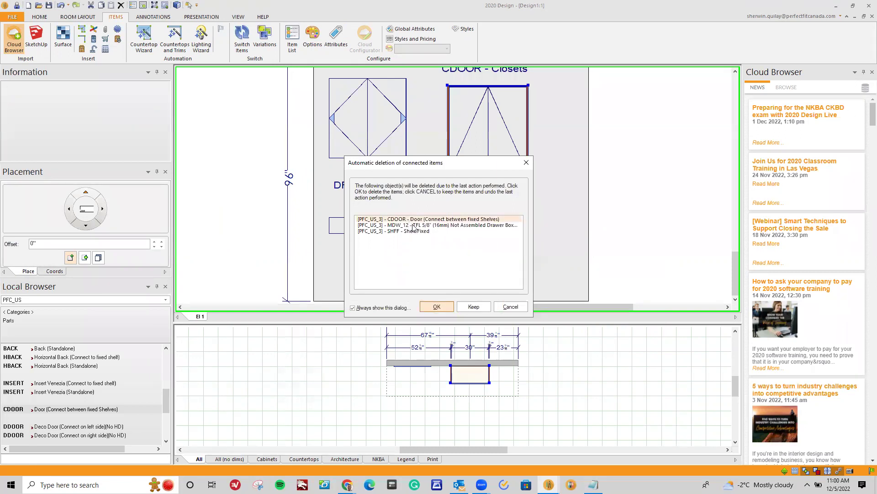
pyautogui.click(474, 306)
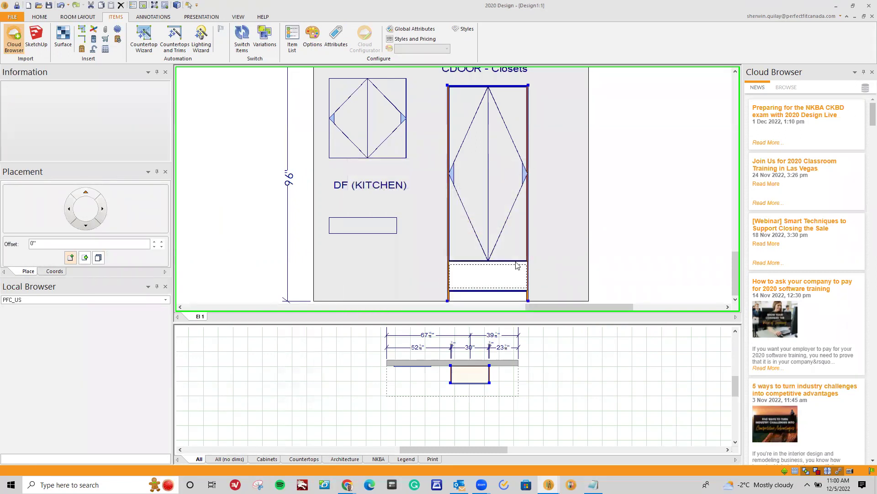
# Delete the MDW_12 drawer below the closet doors
pyautogui.rightClick(496, 278)
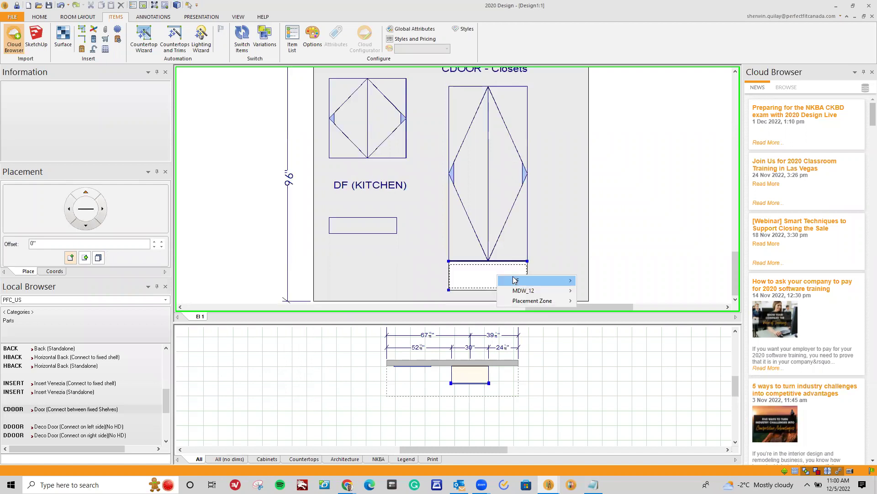
pyautogui.moveTo(567, 291)
pyautogui.moveTo(596, 293)
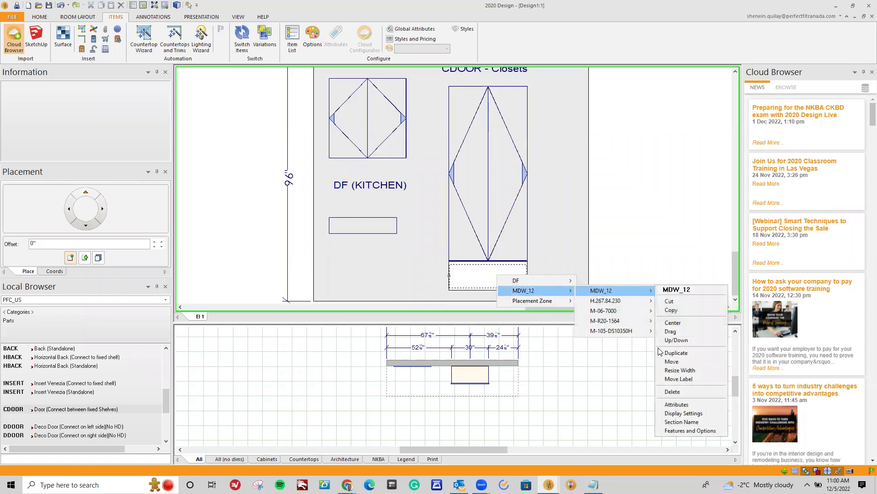
pyautogui.click(664, 392)
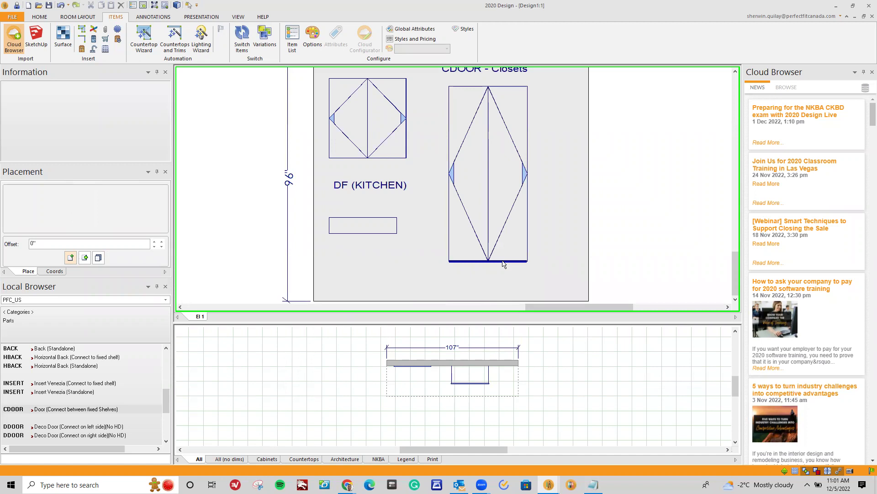
# Try to delete the complete CDOOR pair above the remaining fixed shelf
pyautogui.rightClick(503, 264)
pyautogui.moveTo(530, 267)
pyautogui.moveTo(608, 267)
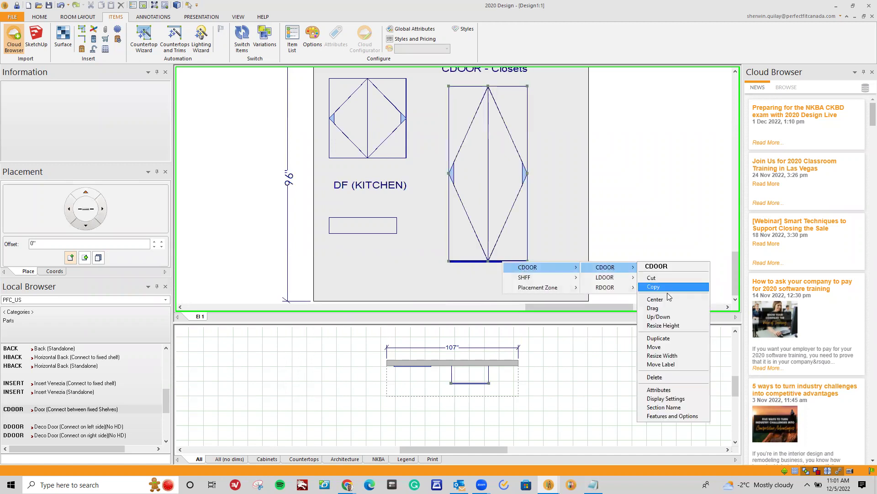
pyautogui.click(654, 376)
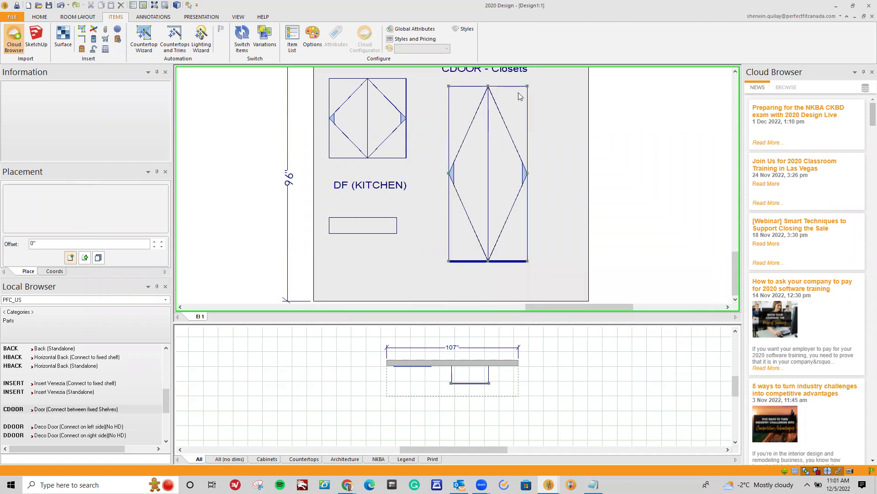
# Delete the SHFF fixed shelf under the closet doors while keeping the connected CDOOR
pyautogui.click(511, 264)
pyautogui.rightClick(511, 265)
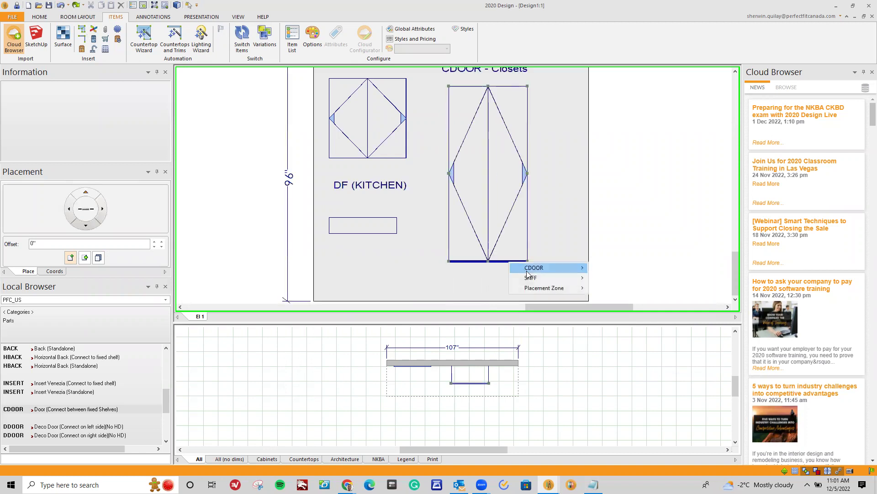
pyautogui.moveTo(530, 277)
pyautogui.moveTo(613, 278)
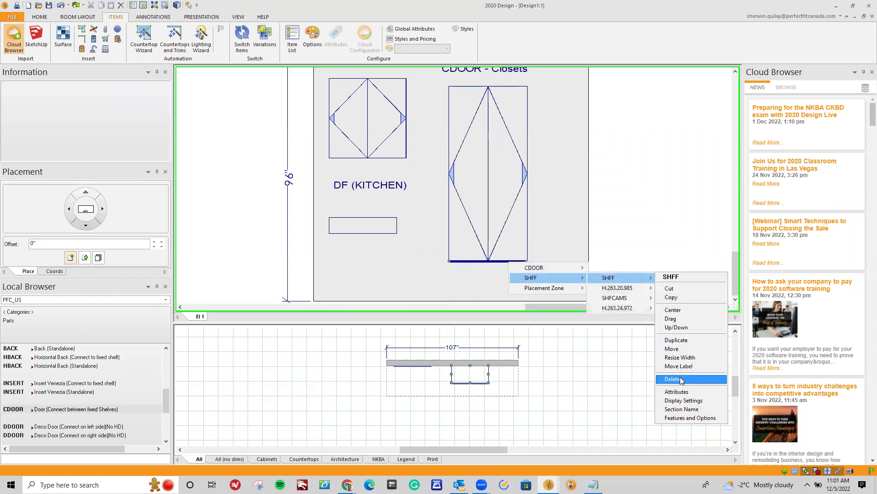
pyautogui.click(672, 378)
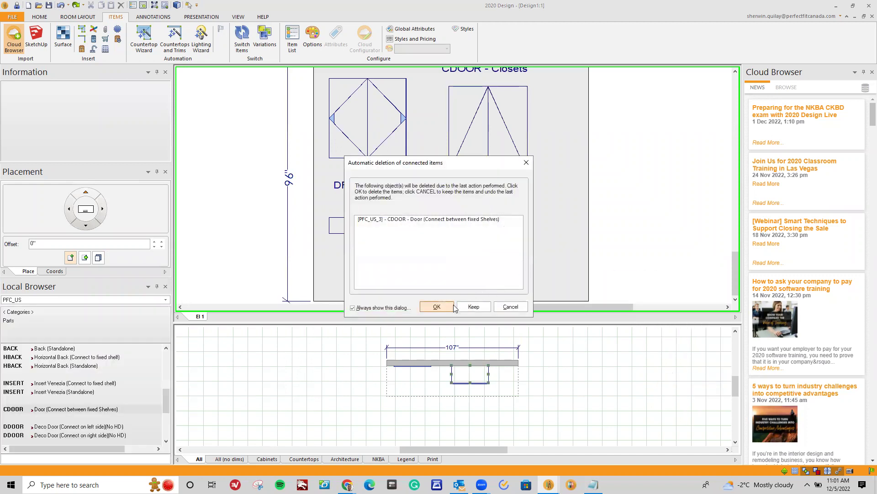
pyautogui.click(468, 308)
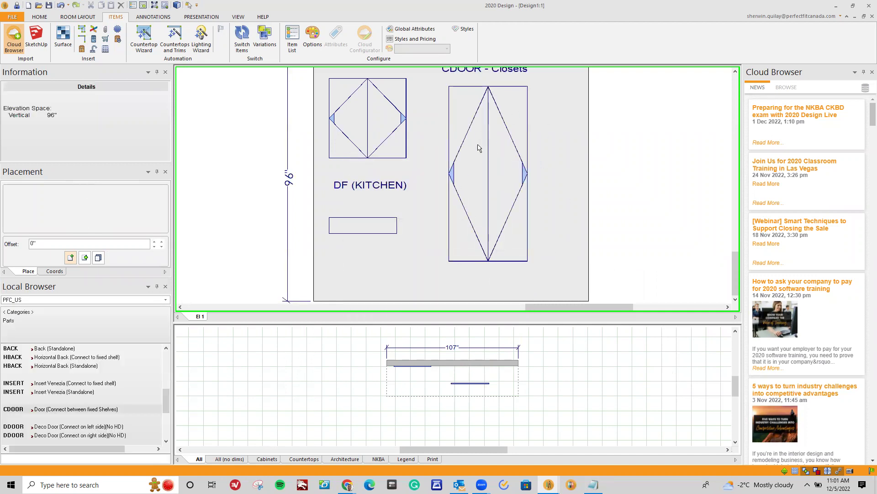
# Delete the CDOOR pair standing alone below the "CDOOR - Closets" label
pyautogui.scroll(-1, 469, 142)
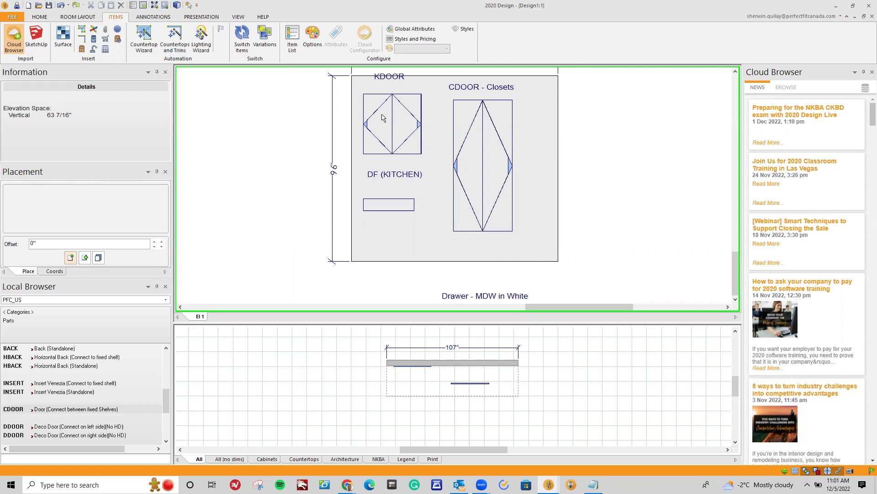
pyautogui.click(457, 165)
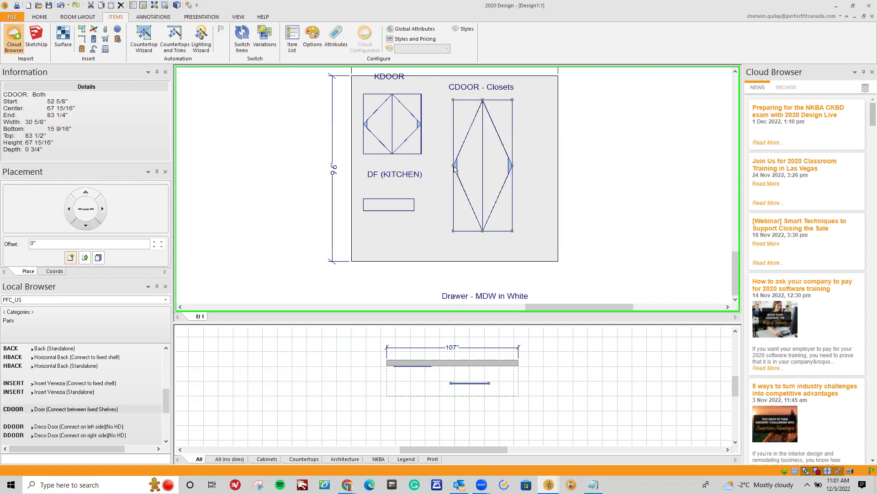
pyautogui.rightClick(456, 168)
pyautogui.moveTo(468, 173)
pyautogui.click(539, 279)
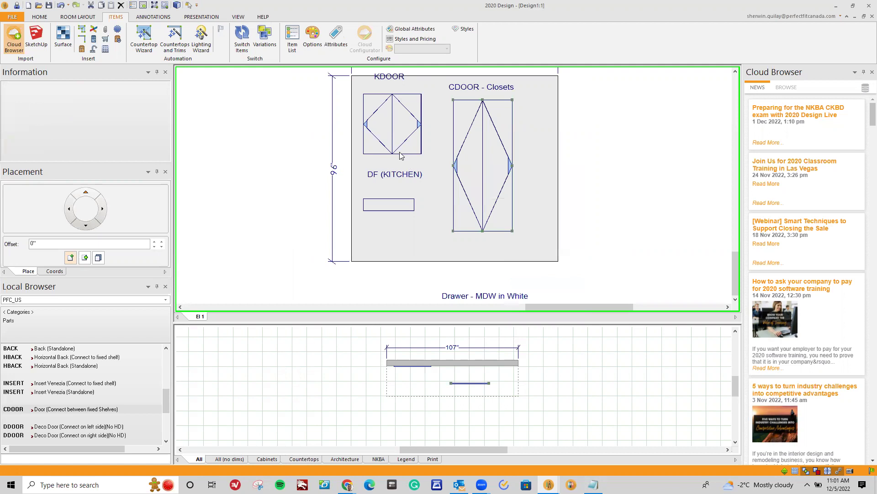
pyautogui.press('Delete')
# Delete the "CDOOR - Closets", "KDOOR" and "DF (KITCHEN)" text labels from the elevation
pyautogui.rightClick(464, 90)
pyautogui.click(484, 150)
pyautogui.rightClick(399, 76)
pyautogui.click(427, 141)
pyautogui.click(405, 179)
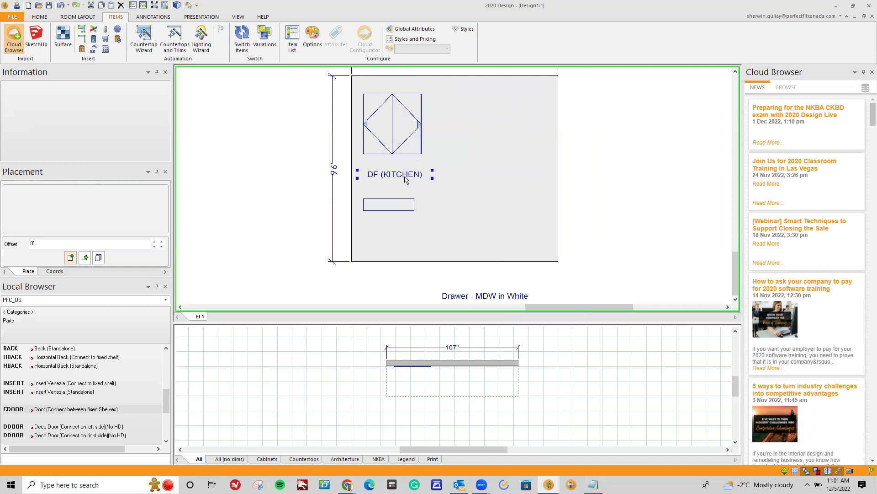
pyautogui.rightClick(405, 179)
pyautogui.click(428, 241)
pyautogui.rightClick(406, 209)
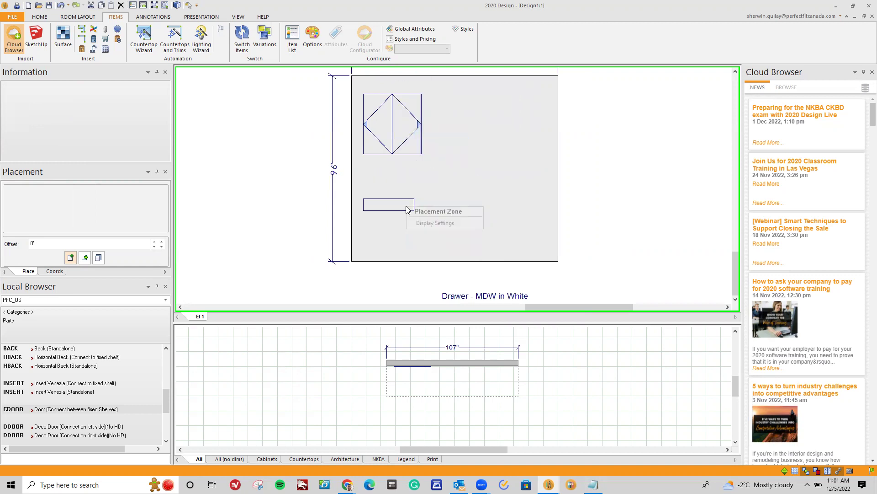
pyautogui.click(388, 202)
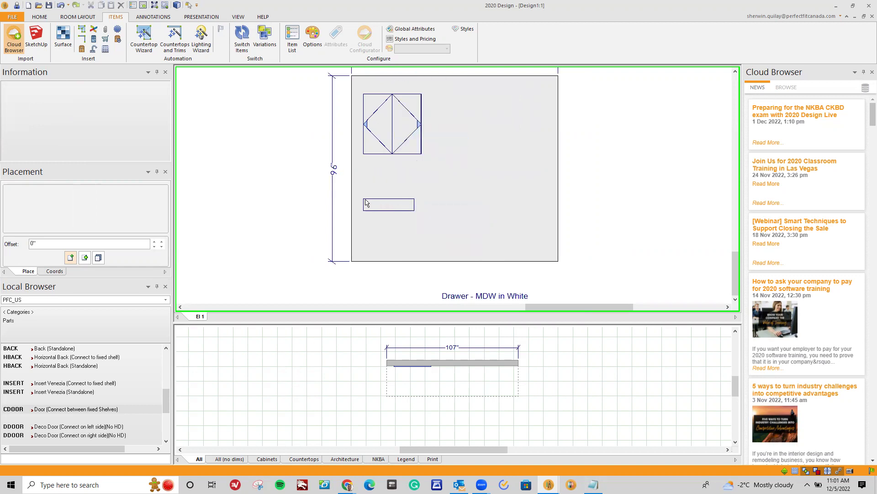
pyautogui.click(366, 152)
pyautogui.rightClick(366, 151)
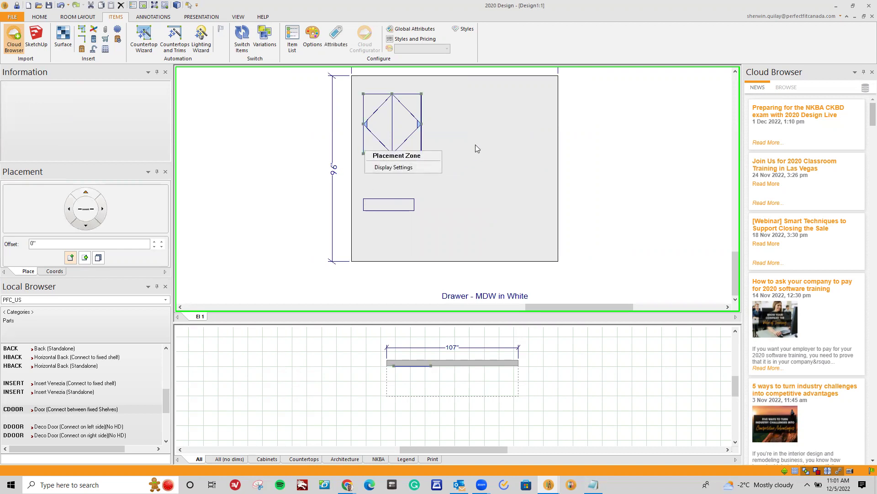
pyautogui.click(448, 178)
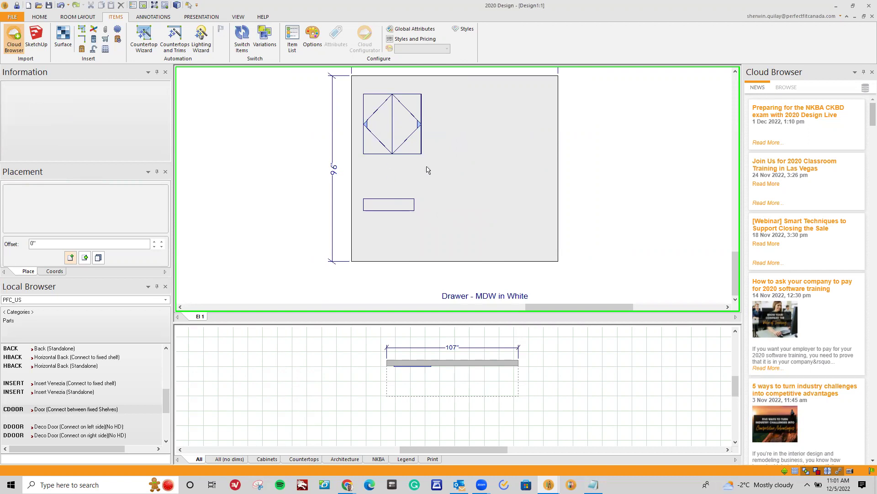
# Delete the complete KDOOR pair from the wall, selecting it in the floor plan
pyautogui.click(432, 365)
pyautogui.rightClick(431, 366)
pyautogui.moveTo(484, 372)
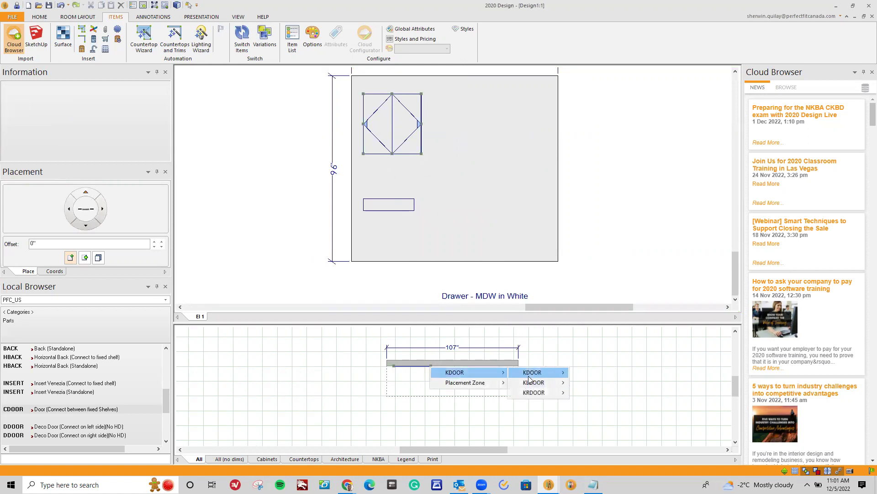
pyautogui.moveTo(530, 375)
pyautogui.click(599, 334)
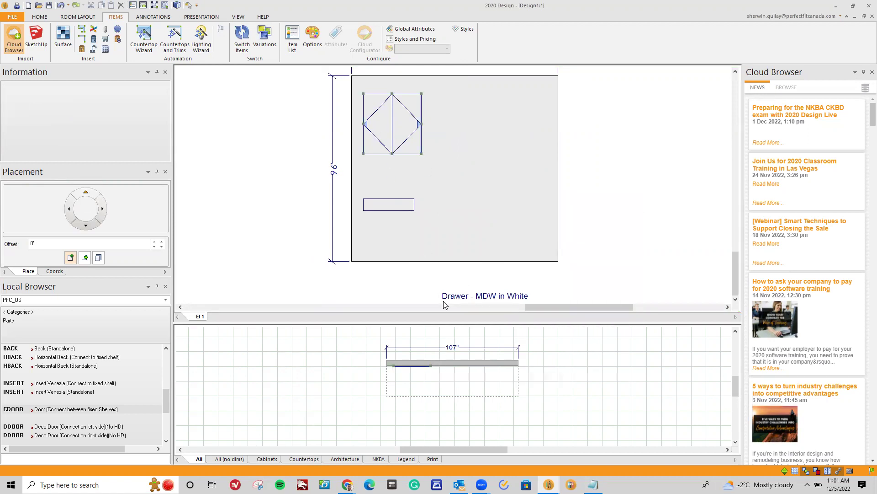
# Delete the remaining DF kitchen drawer front from the wall, selecting it in the floor plan
pyautogui.click(422, 368)
pyautogui.rightClick(422, 368)
pyautogui.moveTo(441, 373)
pyautogui.moveTo(523, 372)
pyautogui.click(570, 338)
# Delete the "Drawer - MDW in White" text label below the wall elevation
pyautogui.click(483, 296)
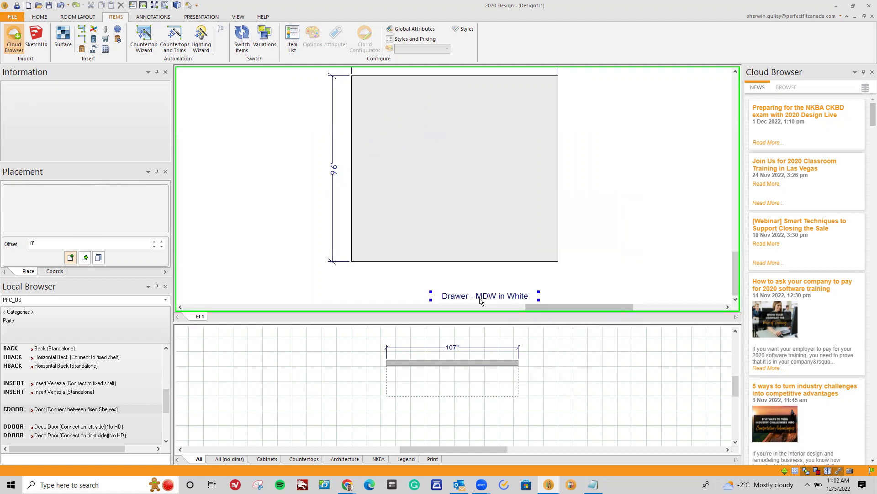
pyautogui.rightClick(480, 299)
pyautogui.click(507, 362)
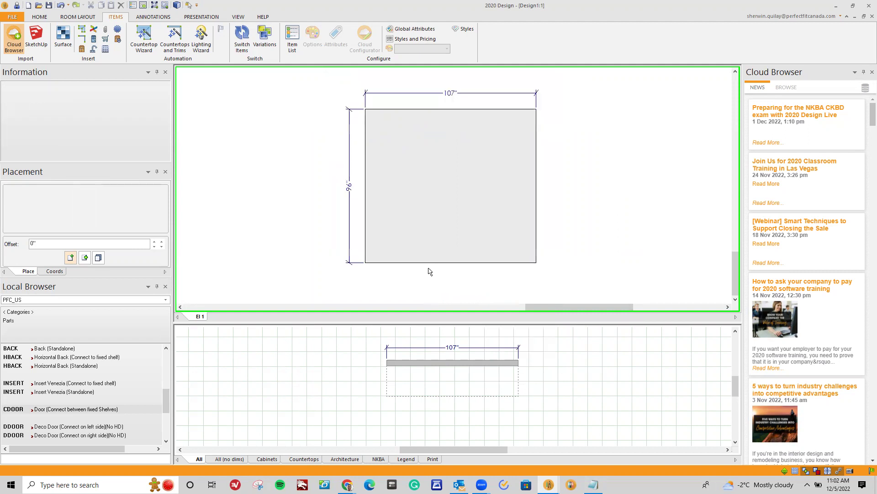
# Review the kitchen fronts in the PFC_US catalog's main categories, and the MDW drawer boxes in its Drawers category
pyautogui.scroll(-2, 25, 366)
pyautogui.click(27, 312)
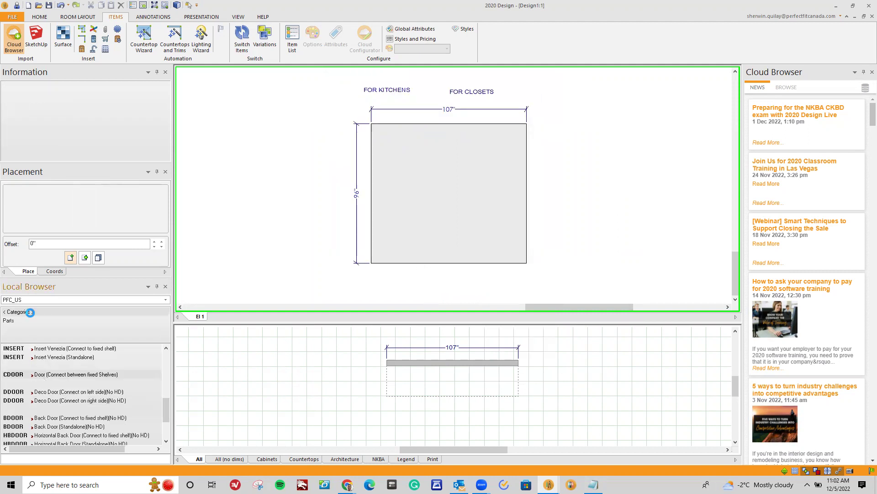
pyautogui.scroll(-2, 41, 432)
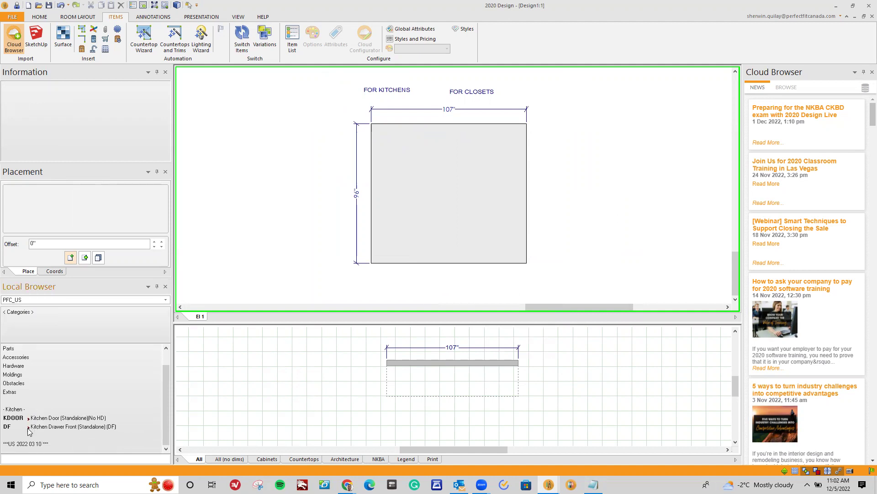
pyautogui.moveTo(29, 430)
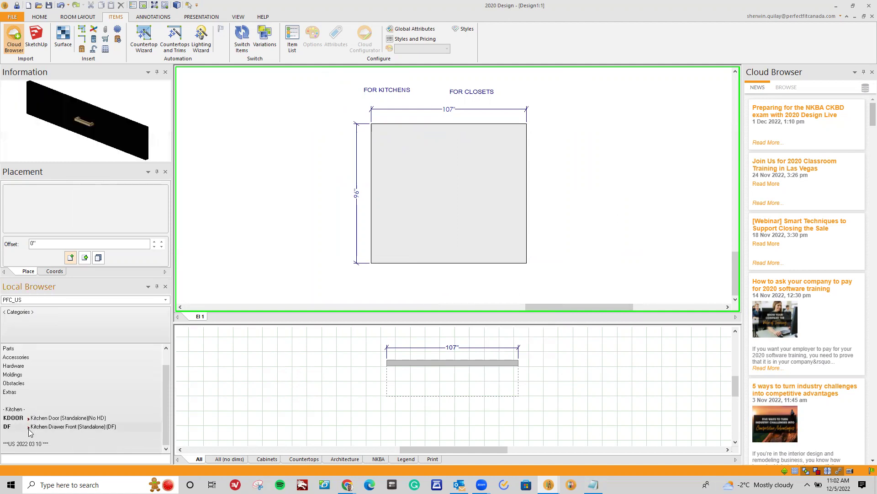
pyautogui.click(16, 350)
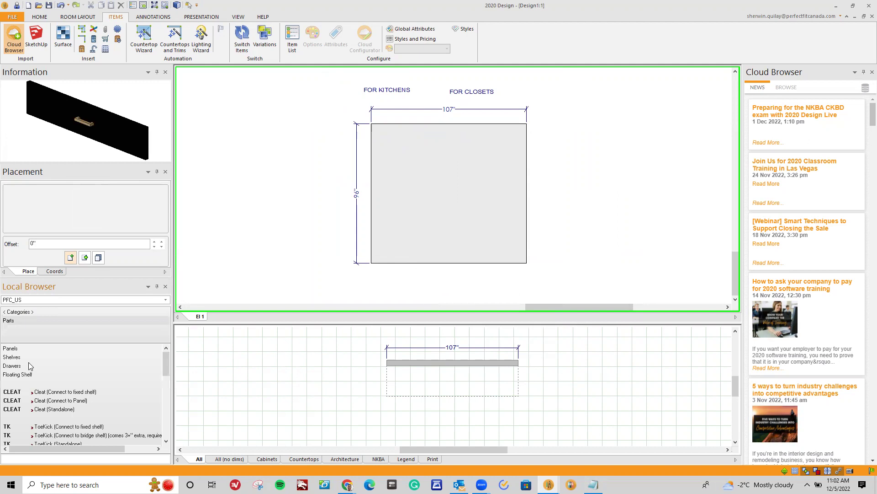
pyautogui.click(25, 369)
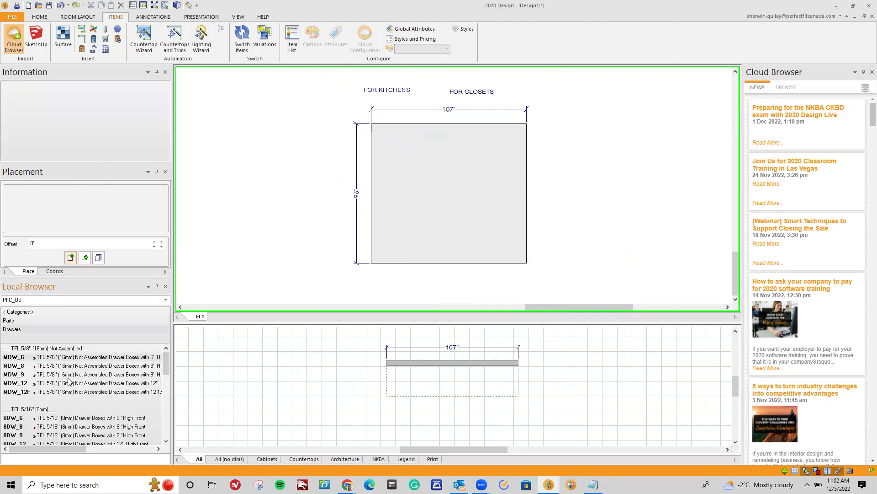
pyautogui.moveTo(68, 376)
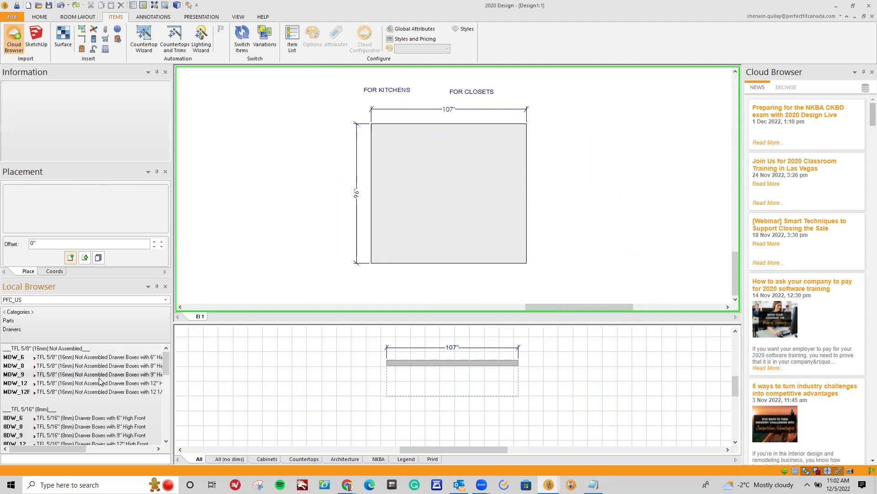
pyautogui.moveTo(99, 379)
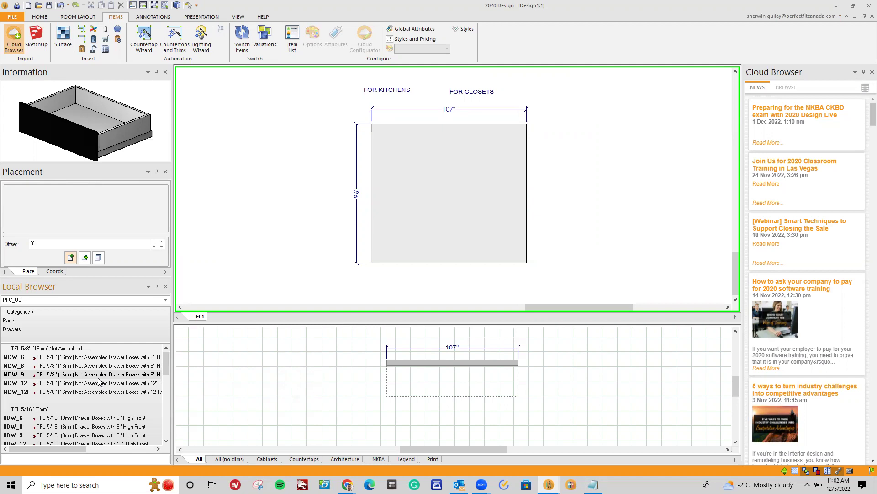
# Place a Tall Module (T-MOD) with one 30" wide opening on the wall, near its left end
pyautogui.click(20, 315)
pyautogui.click(12, 357)
pyautogui.click(46, 410)
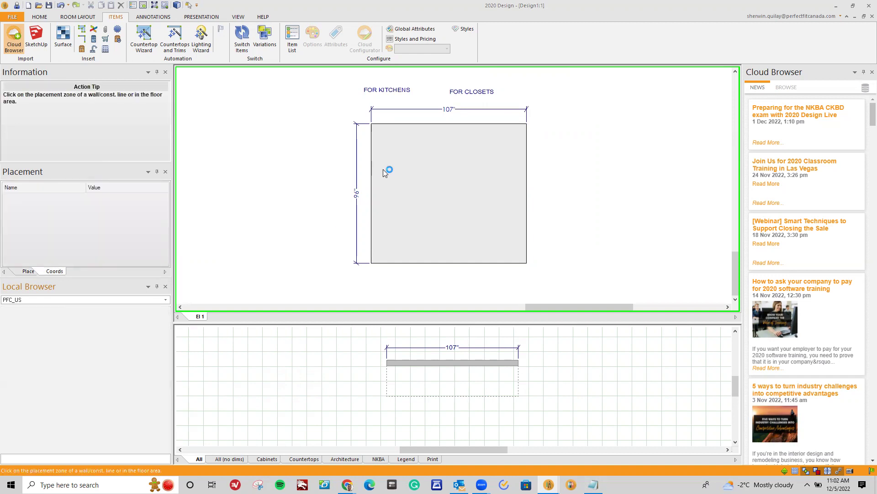
pyautogui.click(383, 169)
pyautogui.click(447, 215)
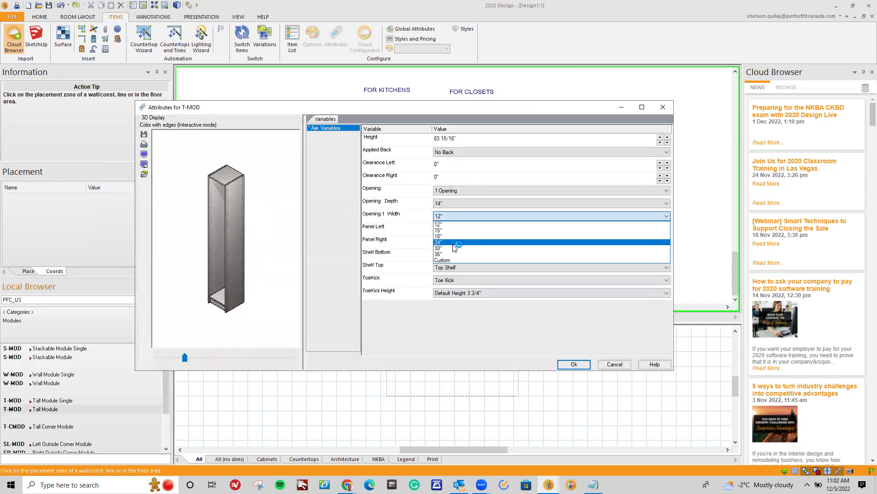
pyautogui.click(451, 249)
pyautogui.click(574, 364)
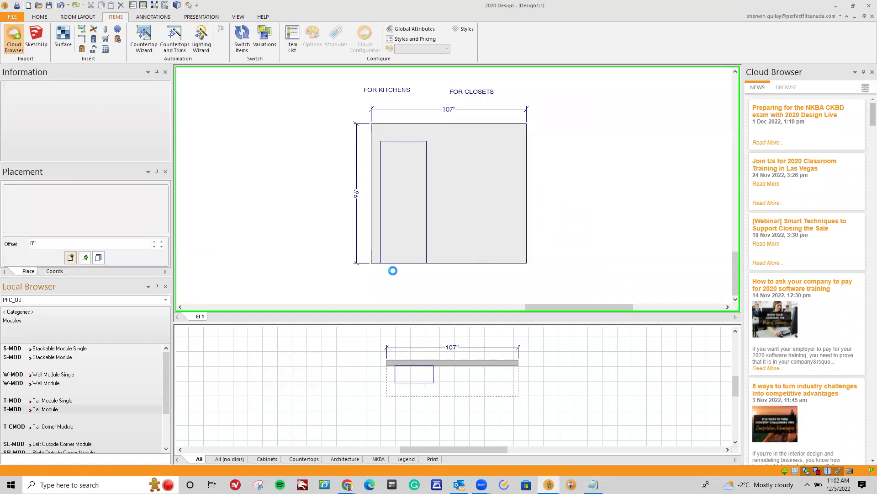
# Stack three MDW_12 drawers inside the tall module, starting directly above its bottom shelf
pyautogui.scroll(2, 389, 264)
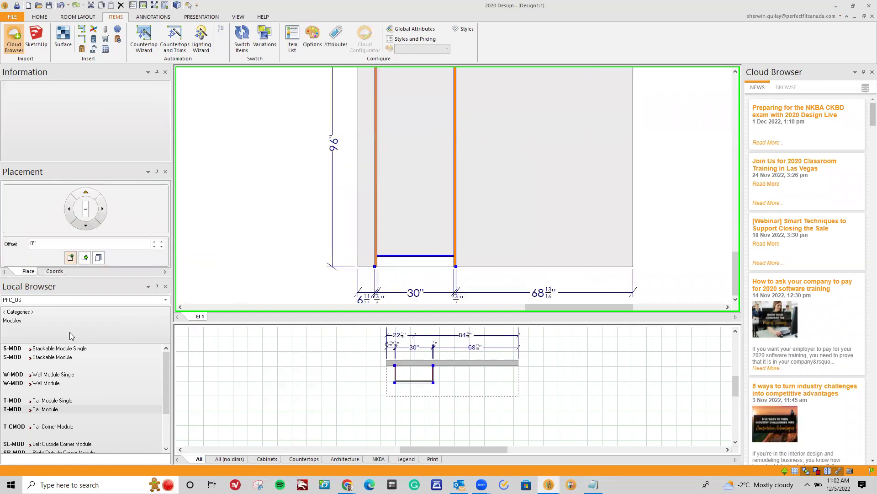
pyautogui.click(35, 311)
pyautogui.click(39, 365)
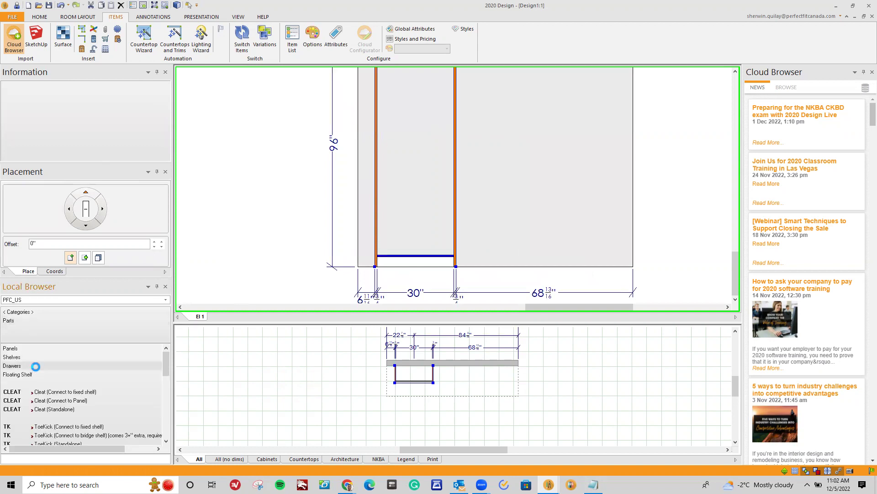
pyautogui.click(39, 372)
pyautogui.click(44, 387)
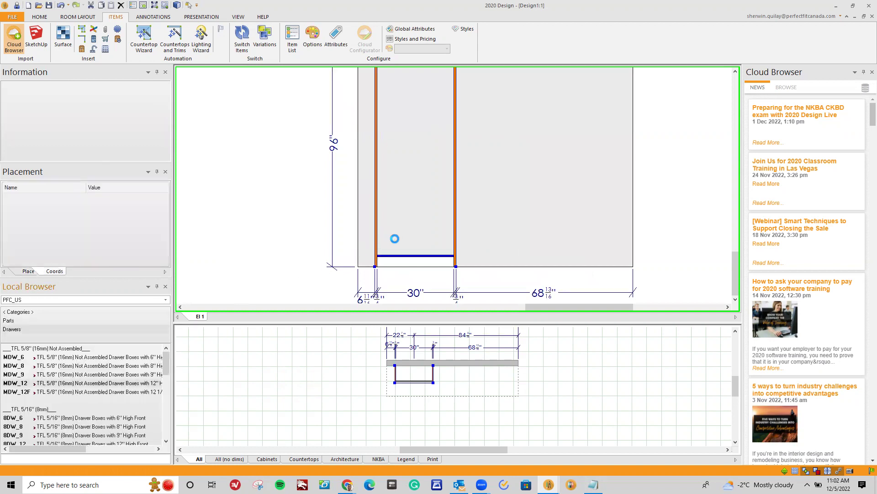
pyautogui.click(396, 249)
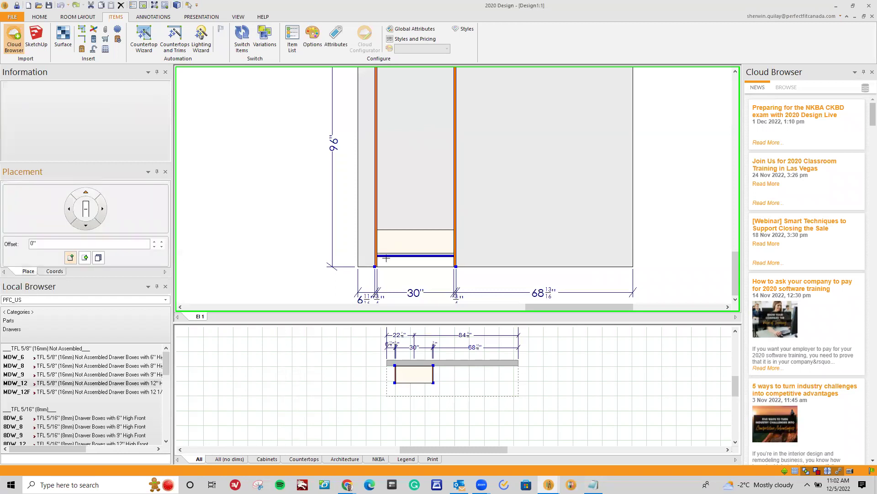
pyautogui.click(125, 381)
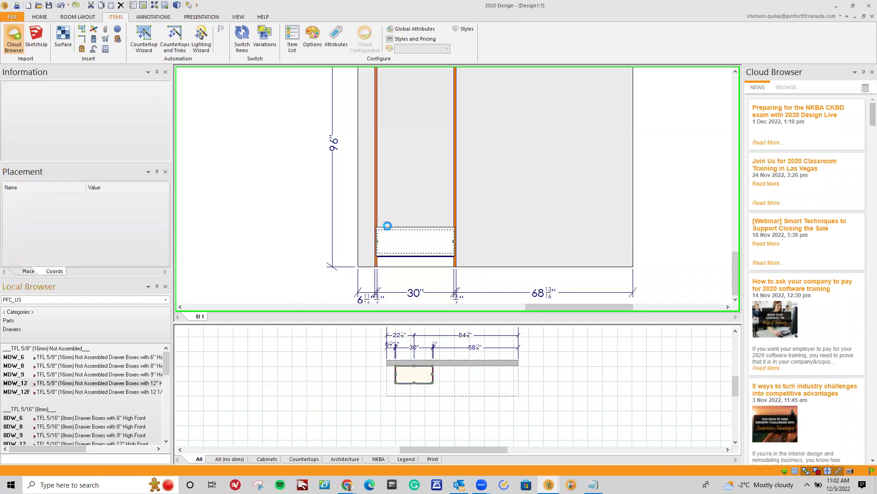
pyautogui.click(393, 213)
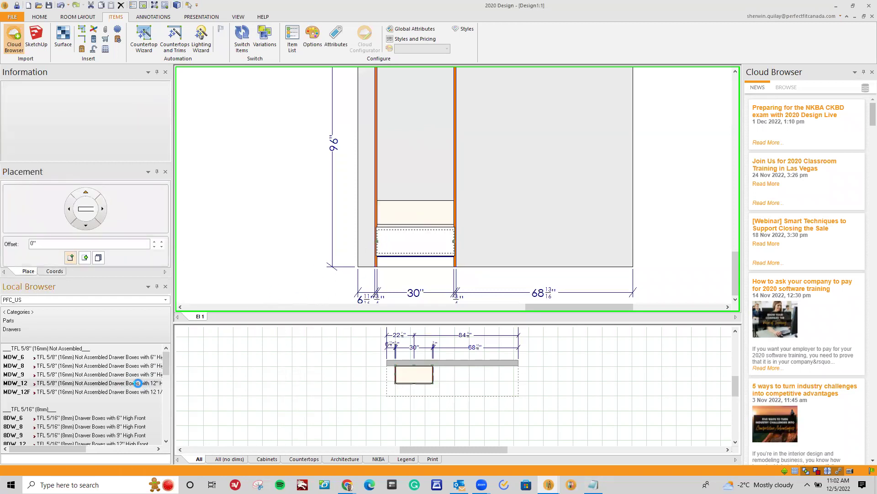
pyautogui.click(138, 386)
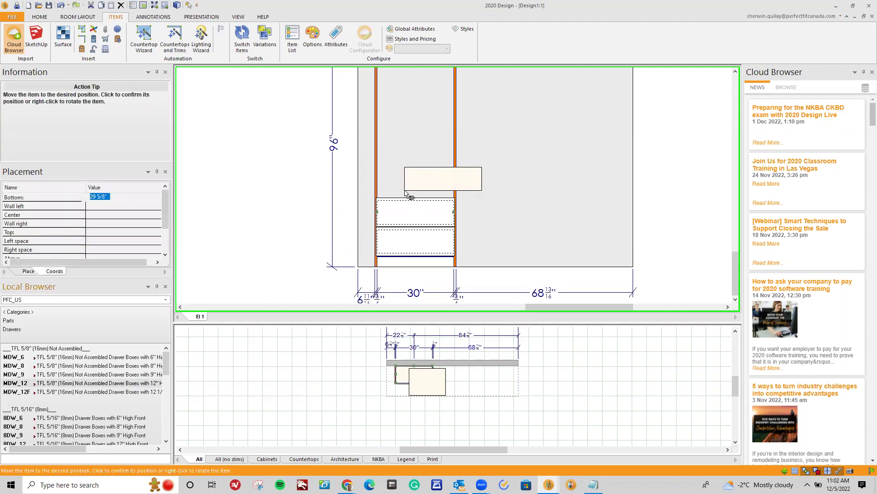
pyautogui.click(406, 194)
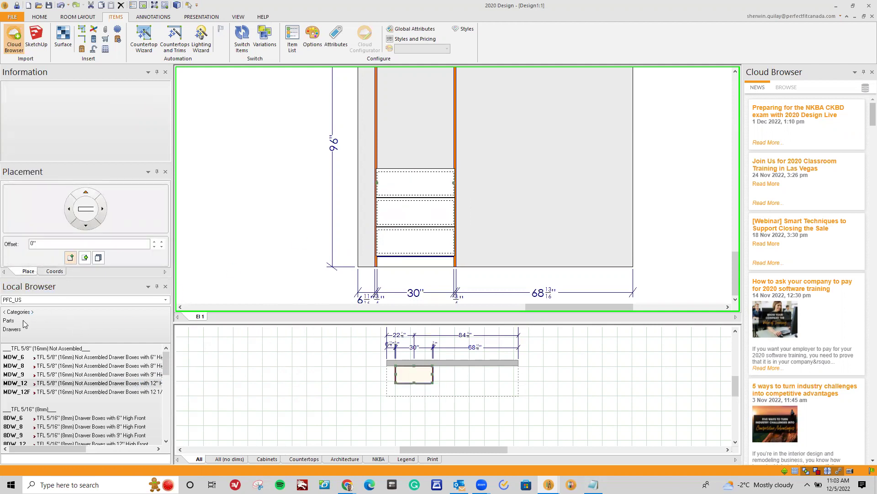
# Add a fixed shelf (SHFF) directly above the top drawer and a cleat (Connect to fixed shelf) under the module's top shelf
pyautogui.click(34, 318)
pyautogui.click(36, 351)
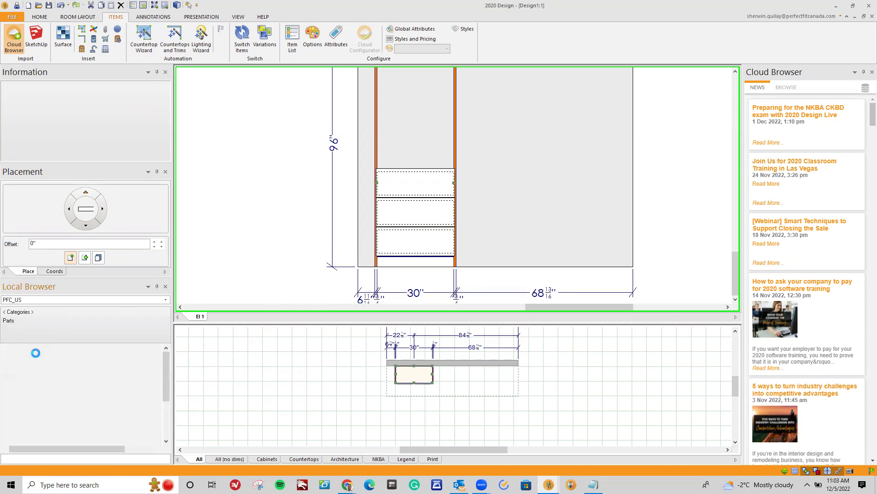
pyautogui.click(409, 168)
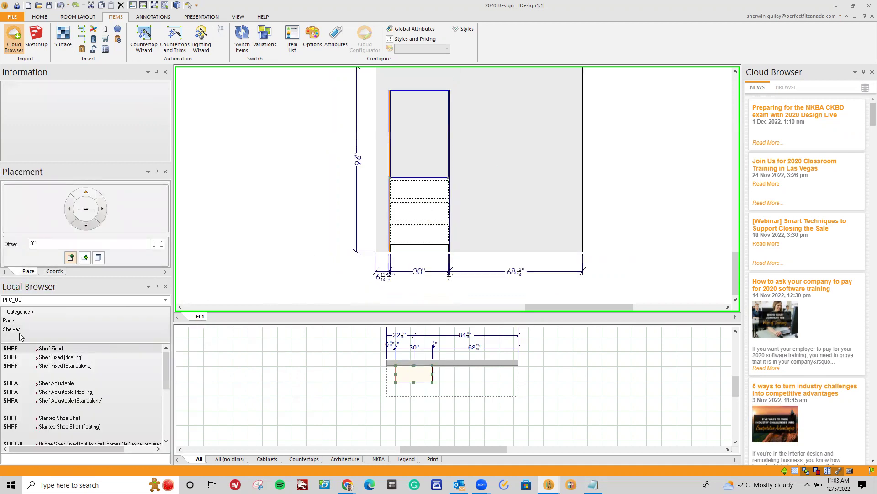
pyautogui.click(22, 319)
pyautogui.click(61, 391)
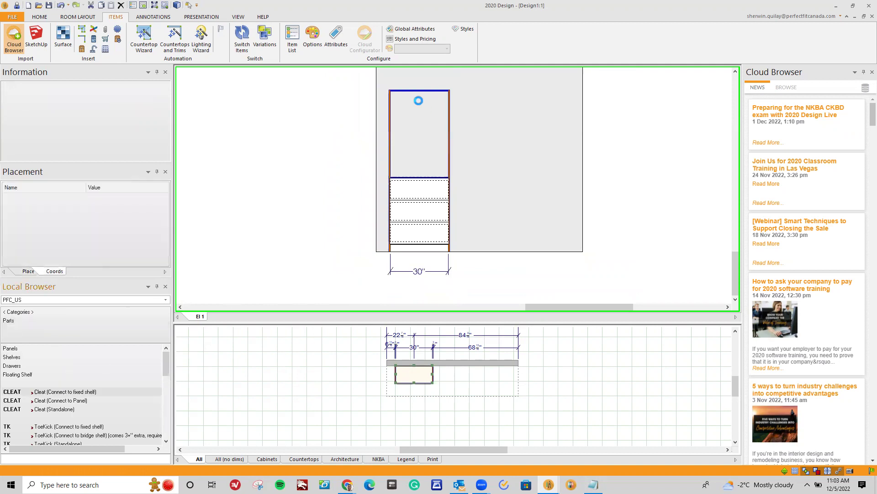
pyautogui.click(417, 96)
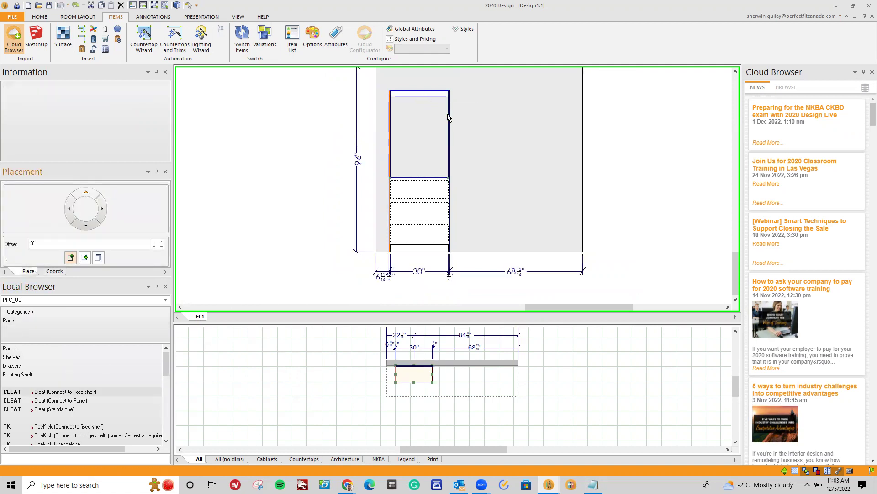
# Dimension the height of each of the three drawer fronts in the elevation
pyautogui.scroll(4, 409, 251)
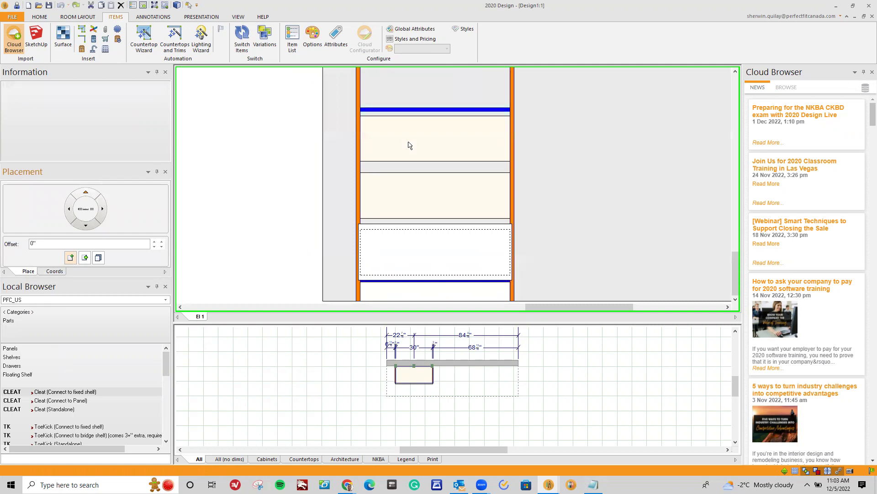
pyautogui.scroll(2, 406, 169)
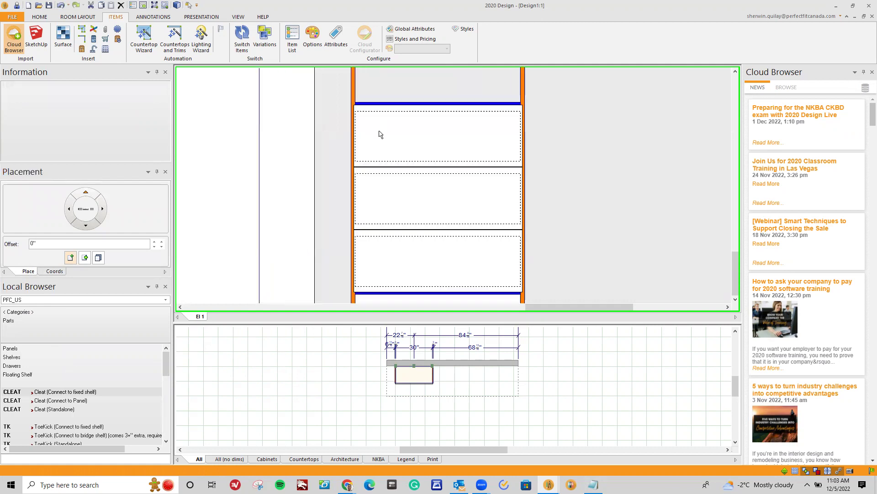
pyautogui.scroll(-1, 381, 135)
pyautogui.hotkey('ctrl', 'd')
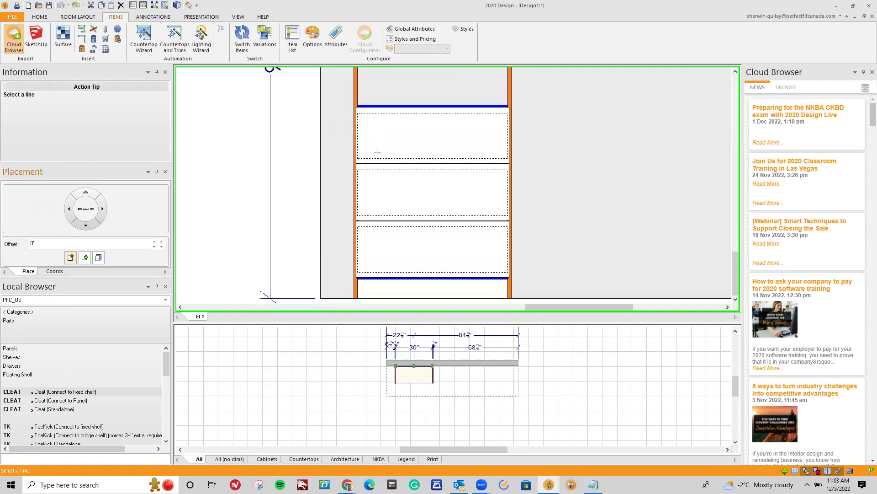
pyautogui.click(379, 164)
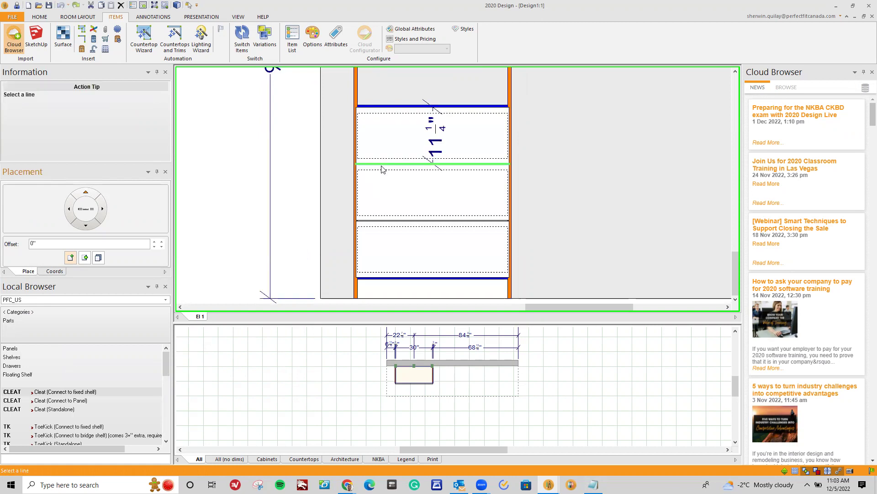
pyautogui.click(379, 220)
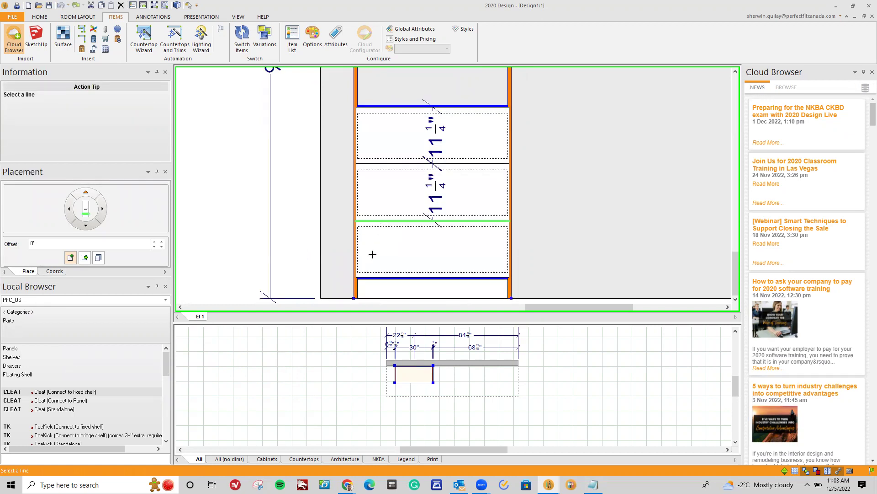
pyautogui.click(373, 278)
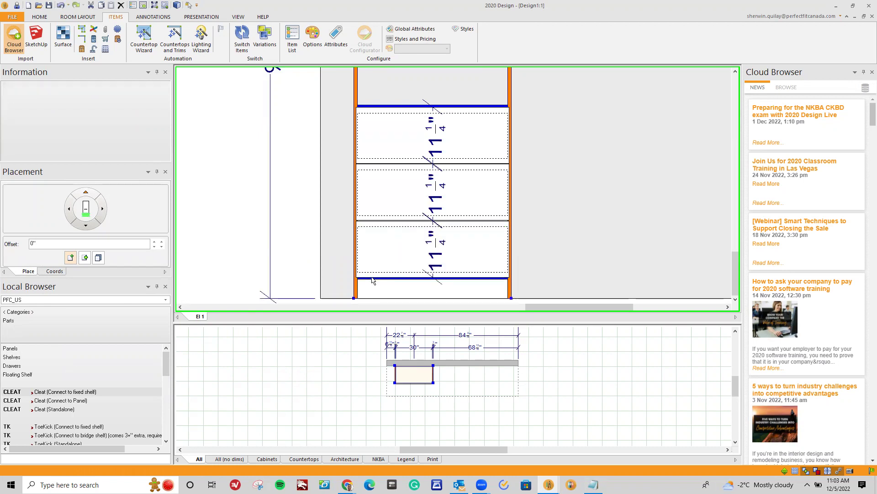
# Delete the "FOR KITCHENS" and "FOR CLOSETS" text labels above the wall elevation
pyautogui.scroll(-2, 372, 279)
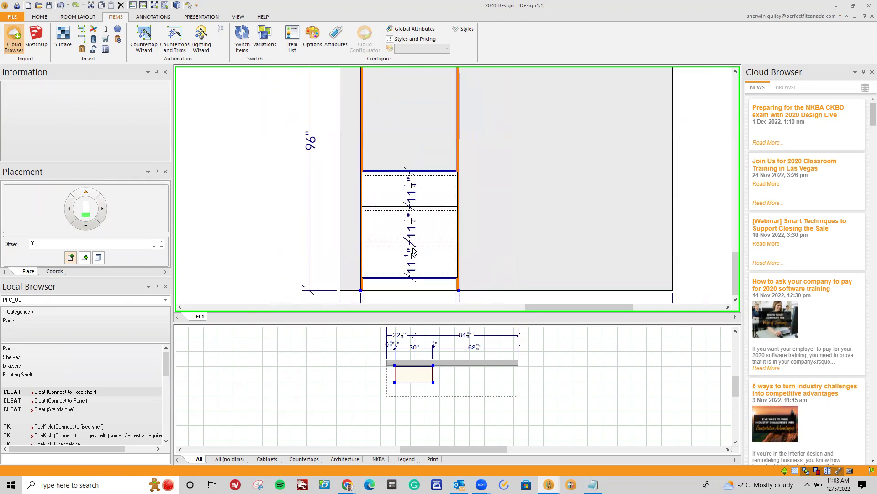
pyautogui.scroll(-1, 414, 250)
pyautogui.scroll(-1, 410, 251)
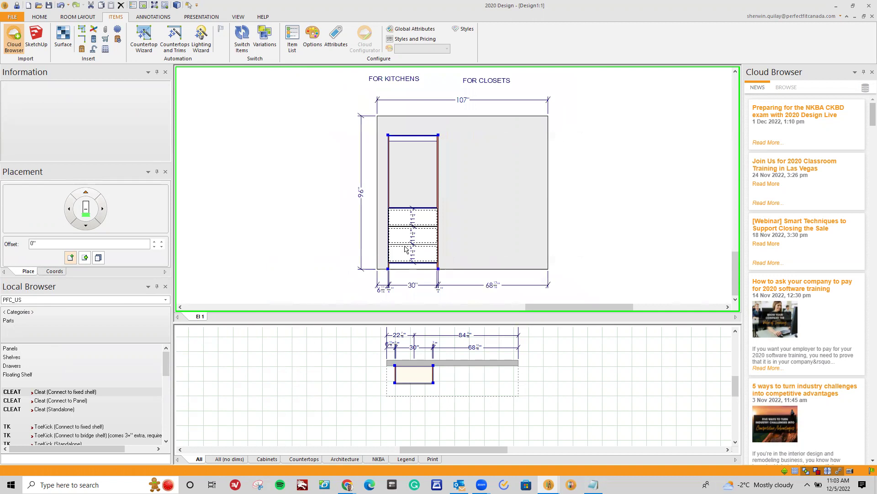
pyautogui.click(404, 250)
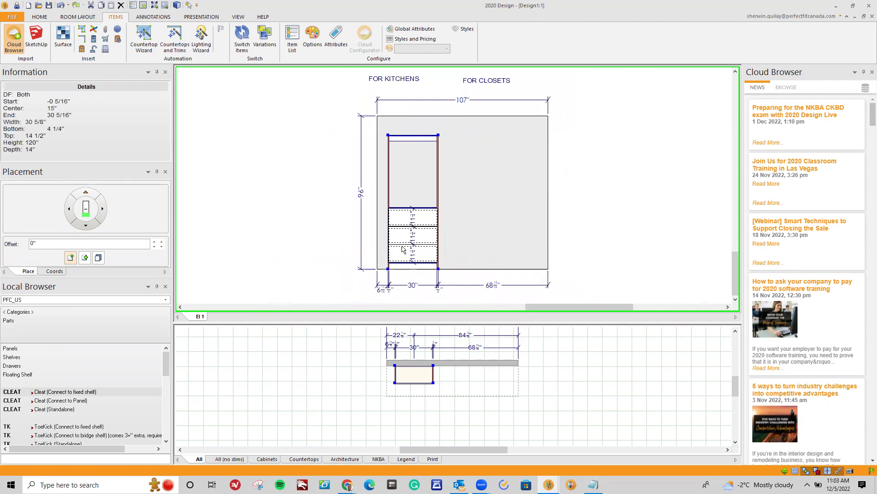
pyautogui.click(458, 256)
pyautogui.scroll(1, 472, 257)
pyautogui.scroll(-2, 472, 257)
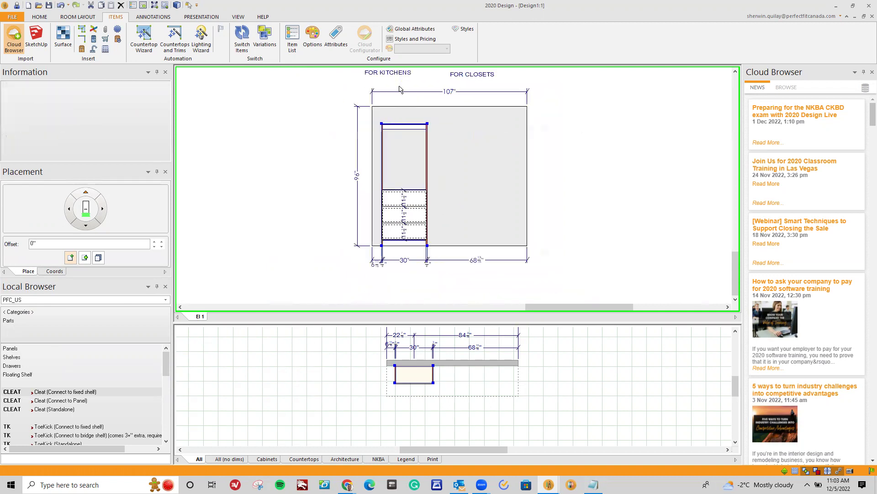
pyautogui.click(401, 74)
pyautogui.rightClick(401, 74)
pyautogui.click(425, 137)
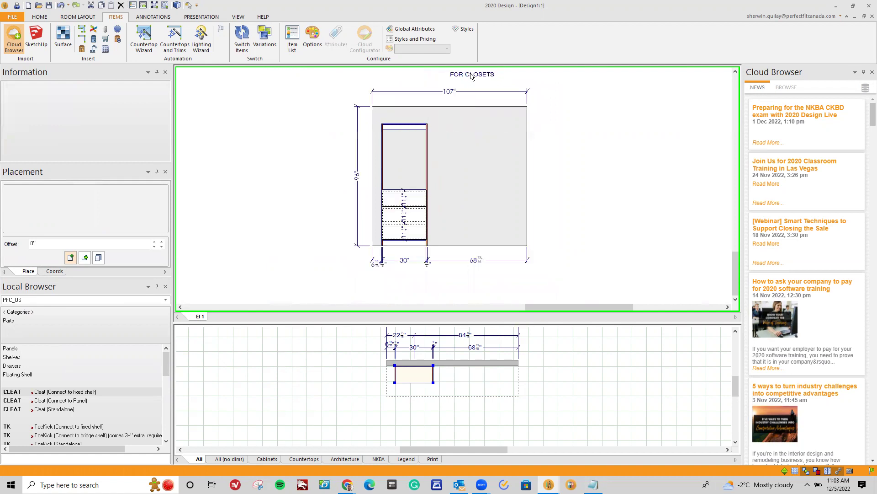
pyautogui.rightClick(472, 74)
pyautogui.click(495, 138)
# Change the global structure and drawer front finishes to TFL Level 2 and check the module in an enlarged 3D rendering
pyautogui.scroll(1, 339, 153)
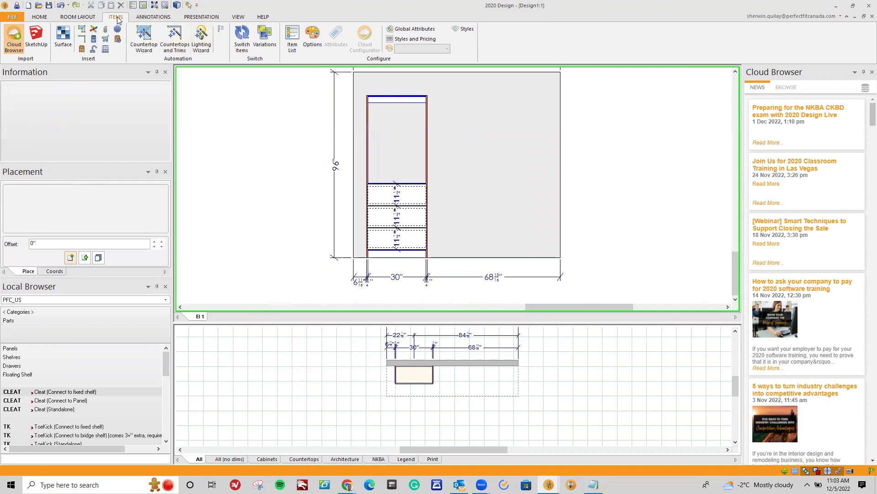
pyautogui.click(313, 36)
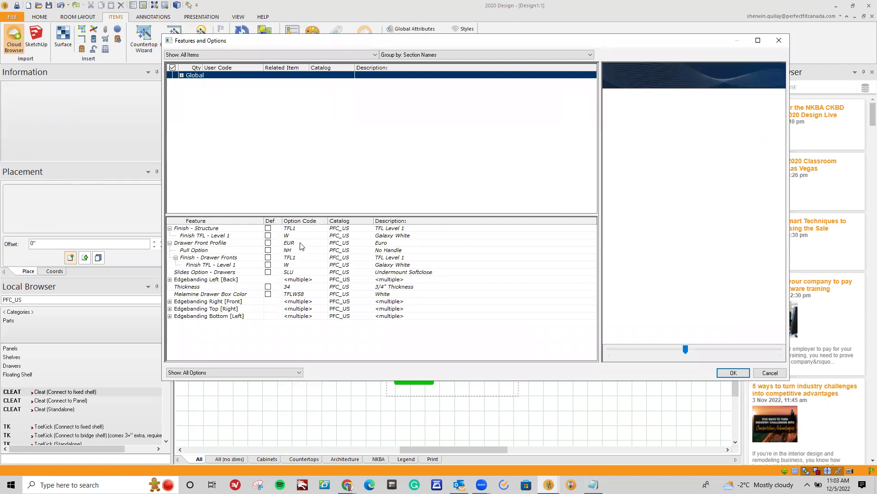
pyautogui.click(301, 234)
pyautogui.click(310, 229)
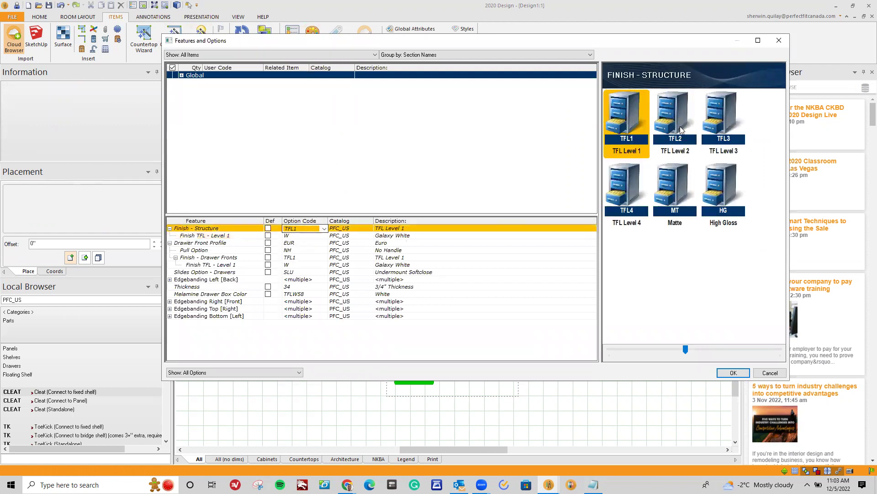
pyautogui.click(681, 130)
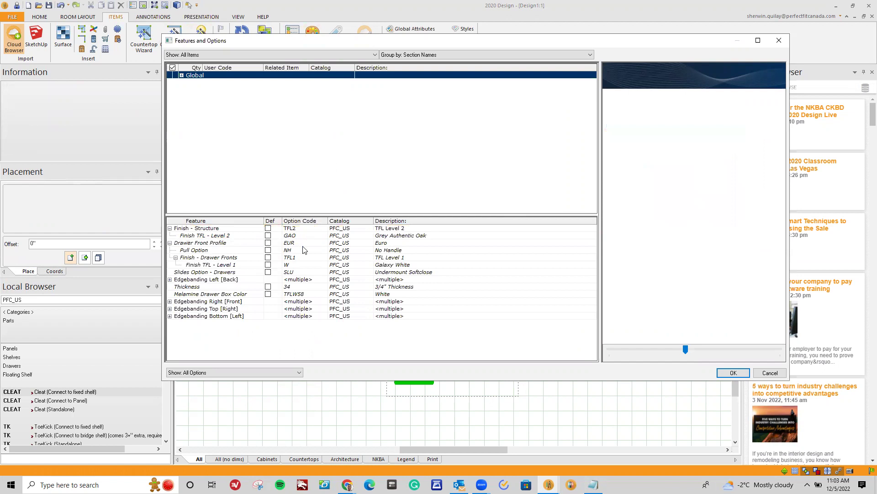
pyautogui.click(315, 257)
pyautogui.click(666, 130)
pyautogui.click(733, 372)
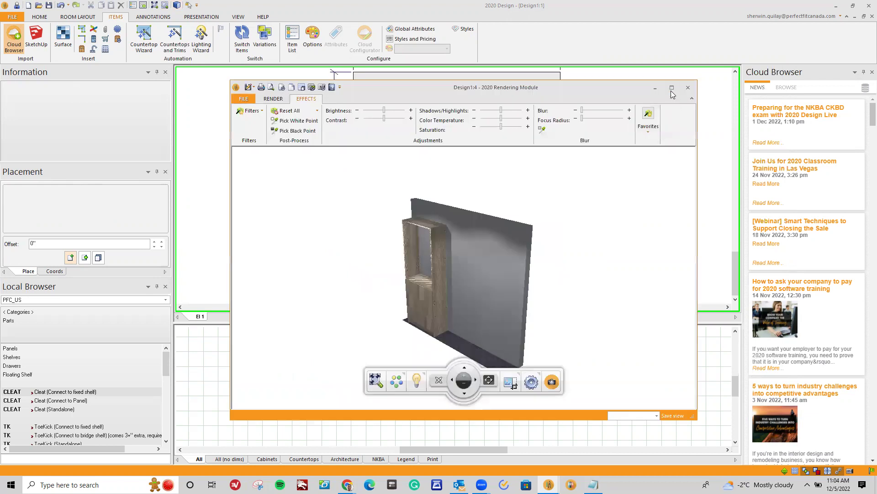
pyautogui.click(671, 87)
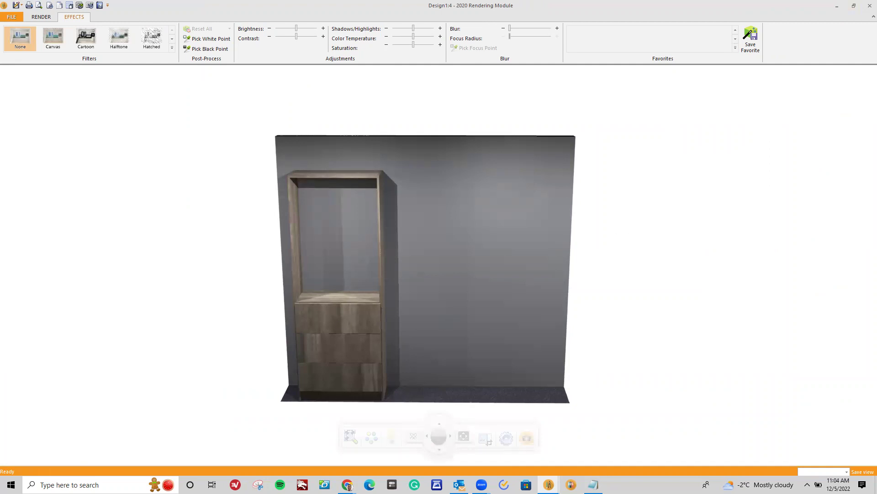
pyautogui.click(865, 6)
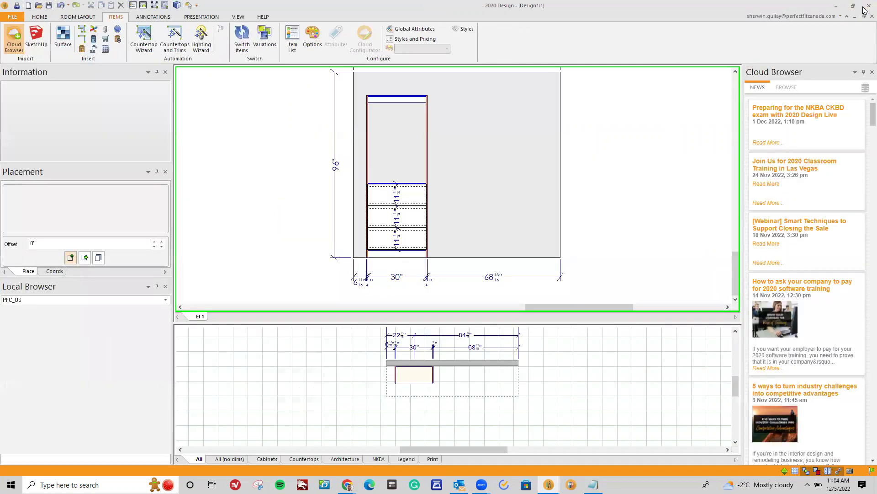
# Dimension the width of the top drawer front and place the dimension just above the fixed shelf
pyautogui.scroll(4, 396, 197)
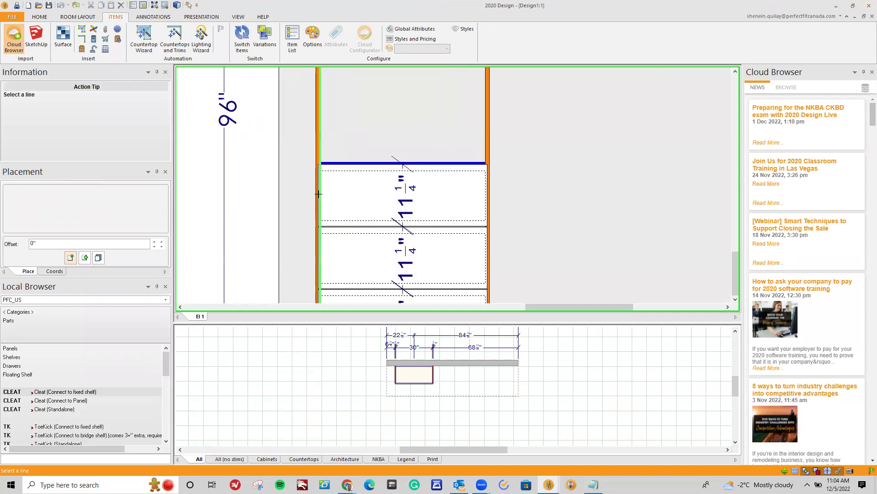
pyautogui.click(486, 197)
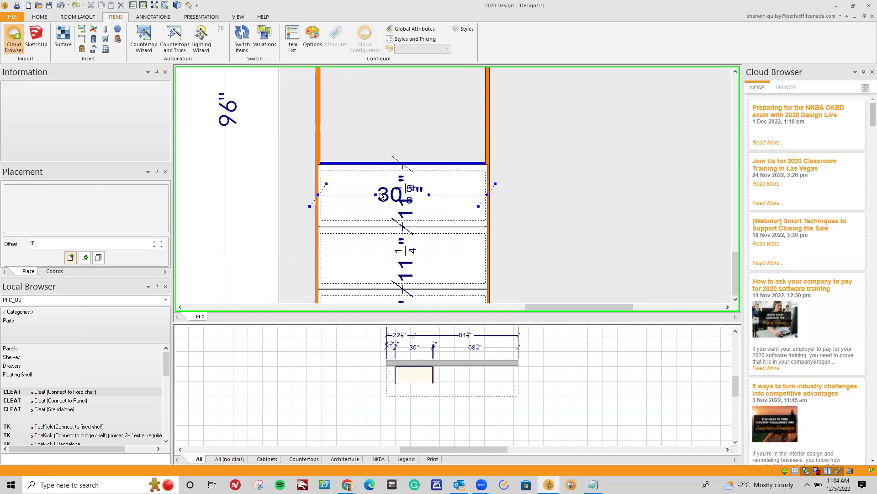
pyautogui.click(387, 144)
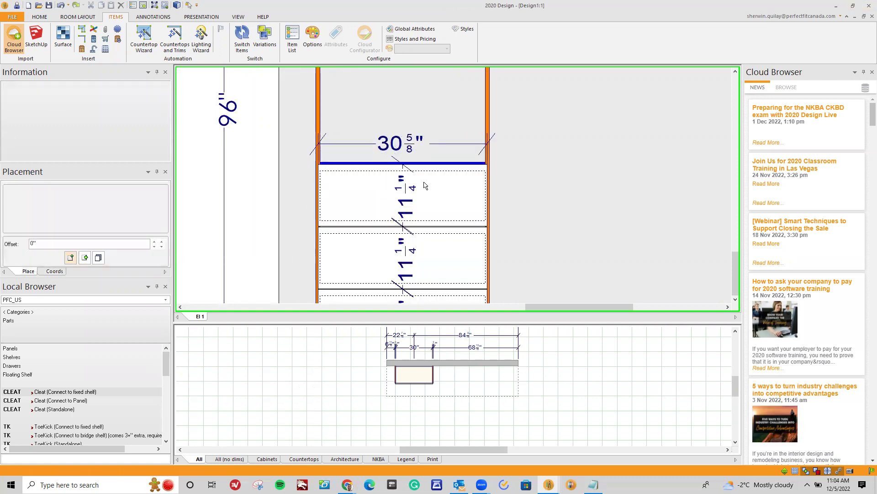
# Inspect the variables of the Drawer Front (DF) component in the top MDW_12 drawer's attributes, checking its part width and height
pyautogui.click(458, 196)
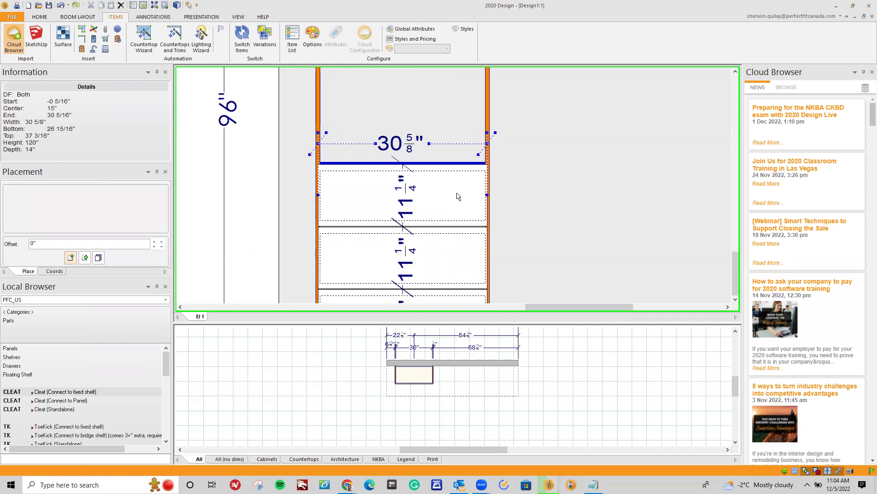
pyautogui.rightClick(459, 197)
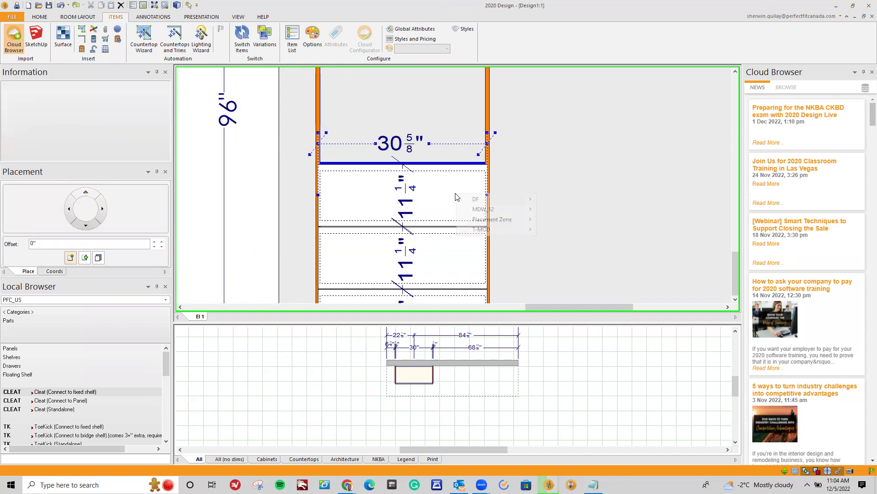
pyautogui.moveTo(482, 210)
pyautogui.moveTo(561, 209)
pyautogui.click(653, 325)
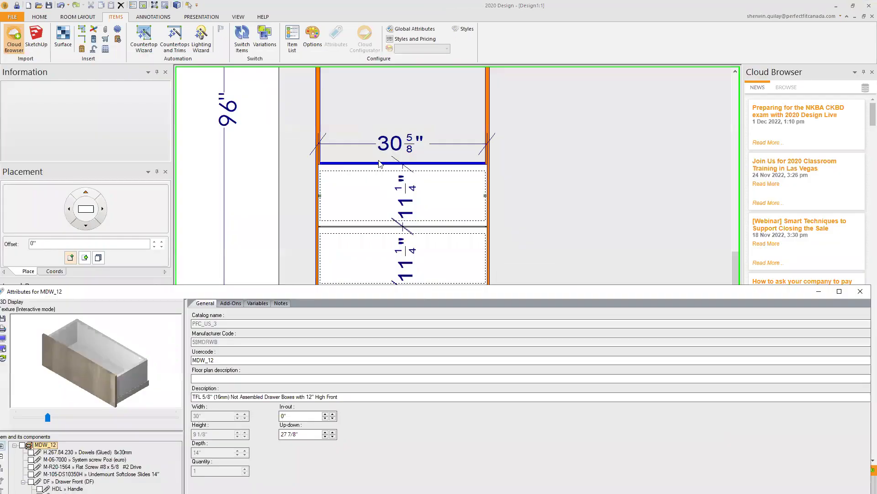
pyautogui.moveTo(450, 293); pyautogui.dragTo(503, 112)
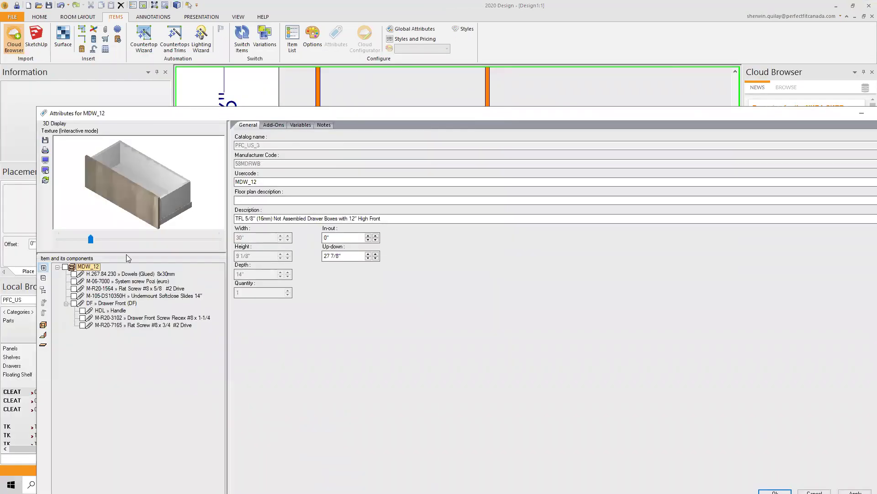
pyautogui.click(112, 303)
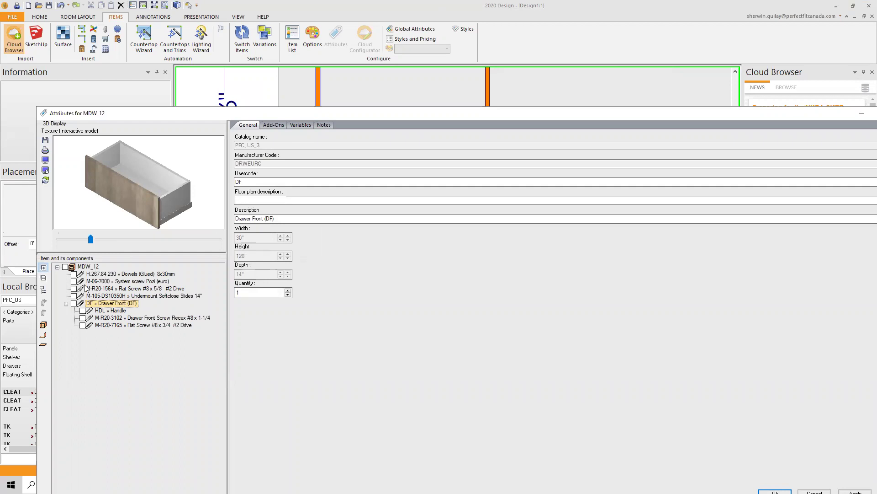
pyautogui.click(300, 126)
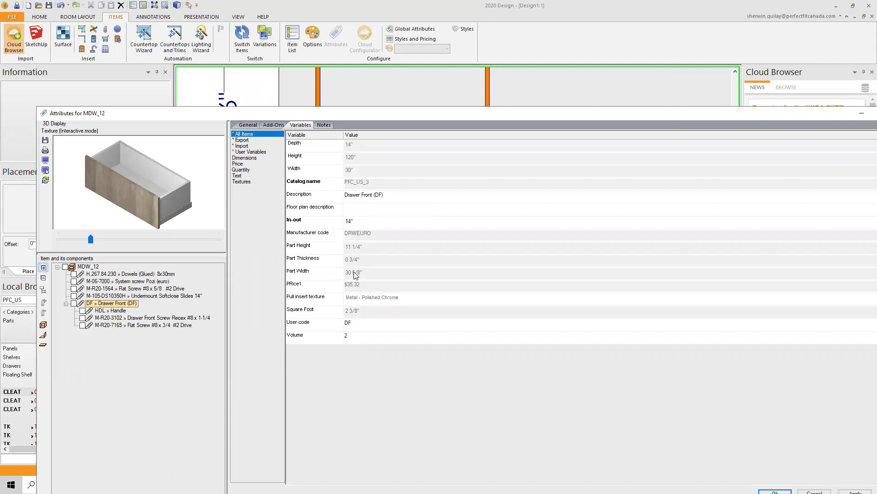
pyautogui.moveTo(380, 120); pyautogui.dragTo(0, 83)
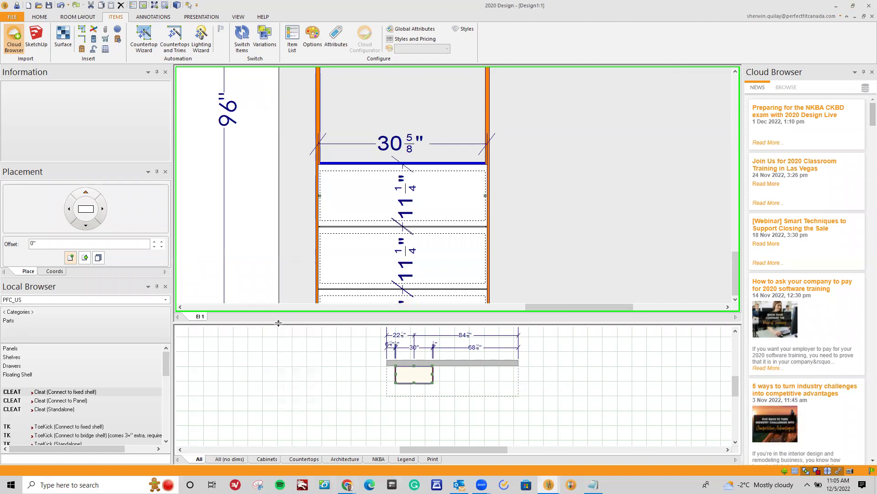
# Enlarge the floor plan view and place a Kitchen Drawer Front (Standalone) (DF) about 31 1/2 inches wide beside the wall
pyautogui.moveTo(301, 323); pyautogui.dragTo(301, 267)
pyautogui.doubleClick(24, 314)
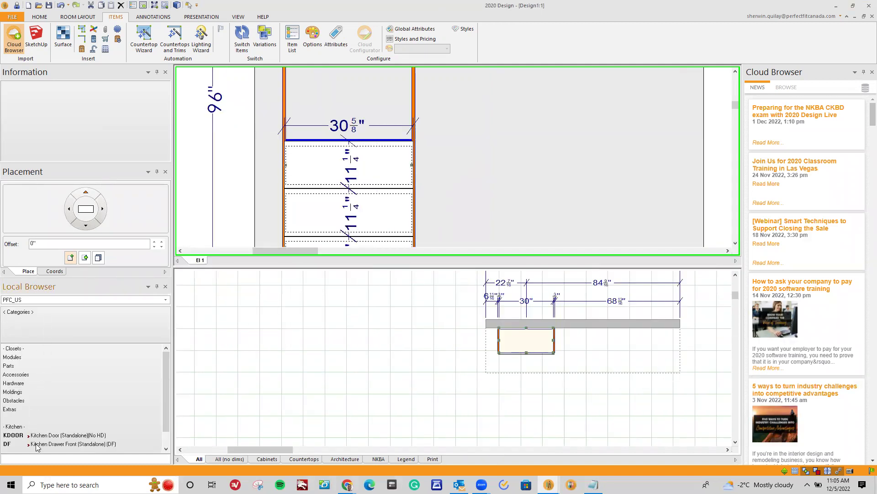
pyautogui.click(37, 446)
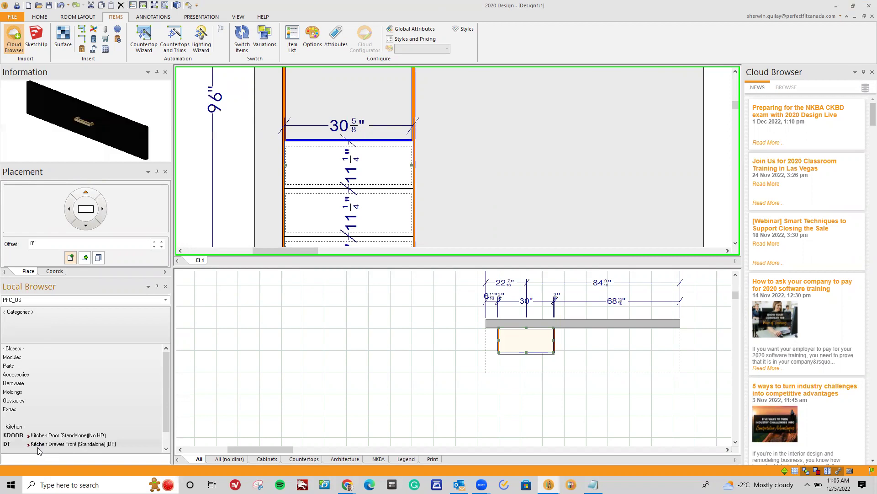
pyautogui.click(398, 336)
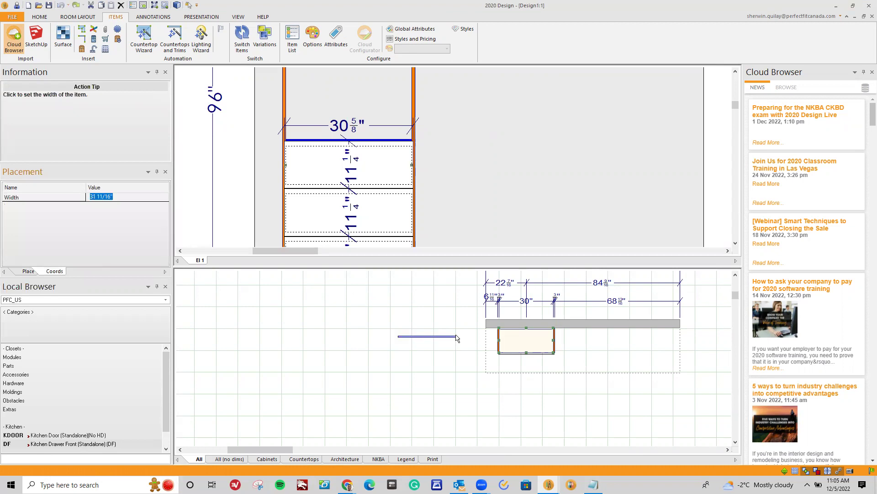
pyautogui.click(453, 337)
# Set the standalone drawer front's height to 11 1/4 inches and its width to 30 5/8 inches in its attributes
pyautogui.rightClick(453, 341)
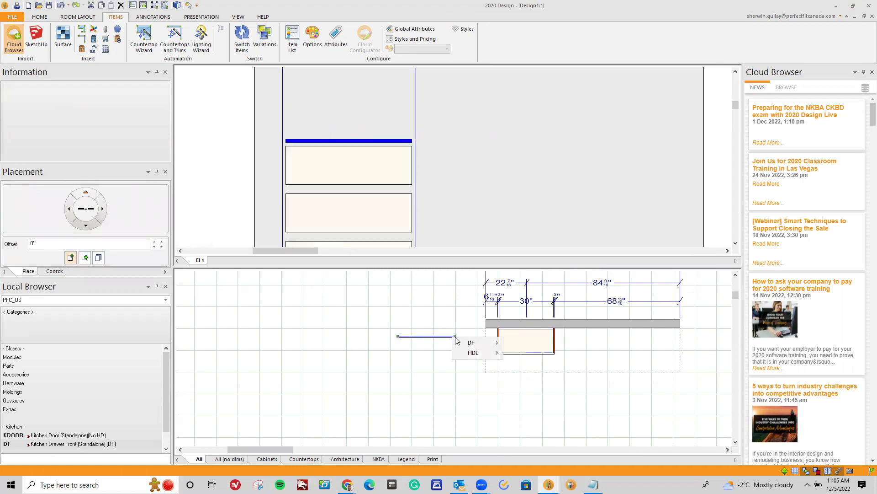
pyautogui.moveTo(473, 343)
pyautogui.click(526, 321)
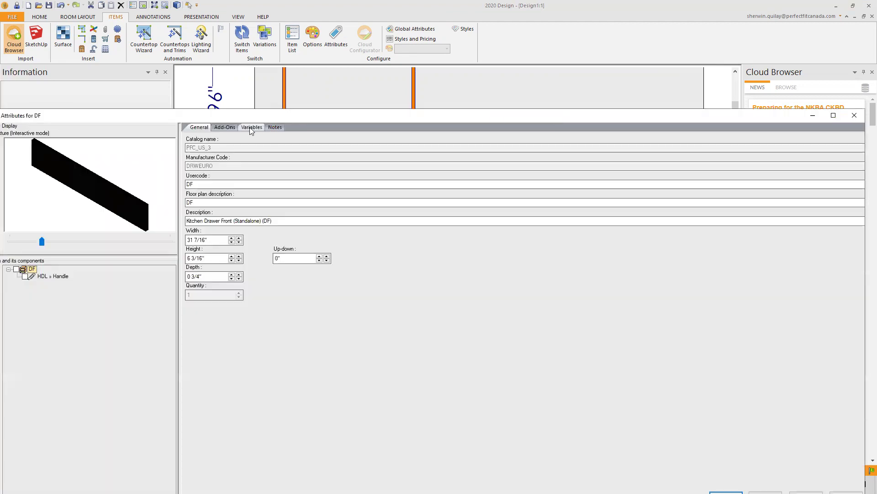
pyautogui.click(251, 128)
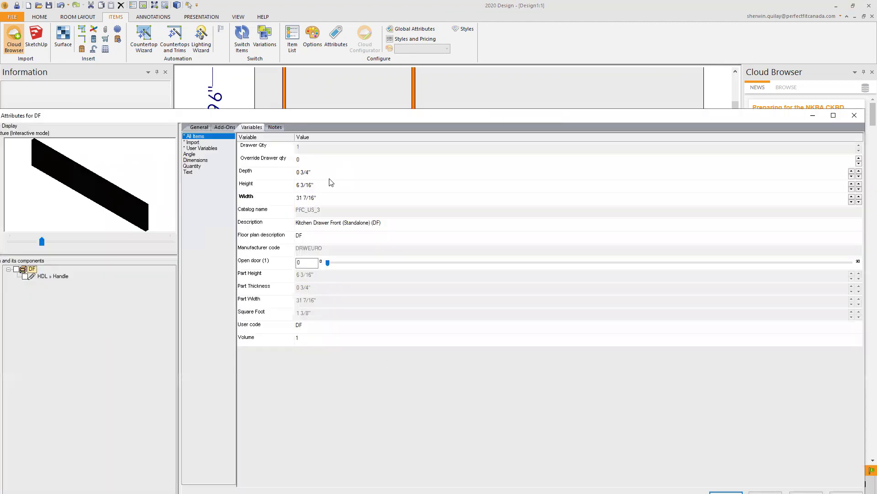
pyautogui.click(323, 187)
pyautogui.write('11 1/4')
pyautogui.press('Tab')
pyautogui.write('30')
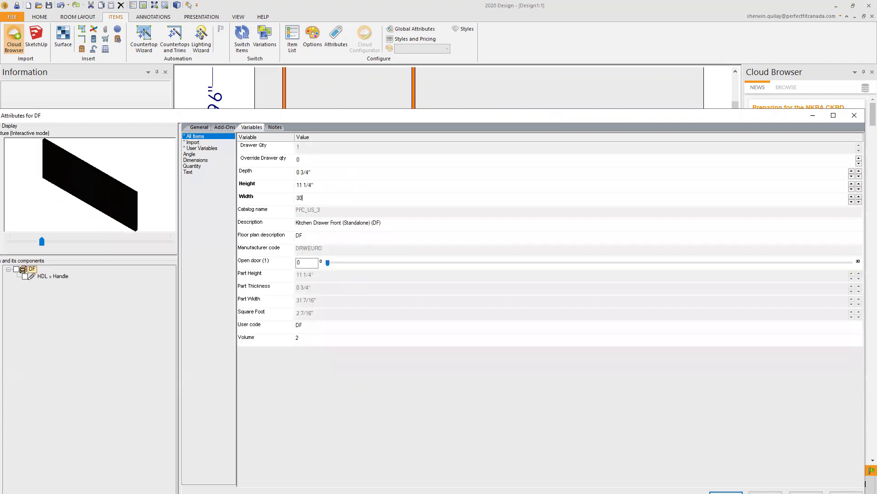
pyautogui.write(' 5/8')
pyautogui.press('Return')
pyautogui.moveTo(351, 122); pyautogui.dragTo(371, 279)
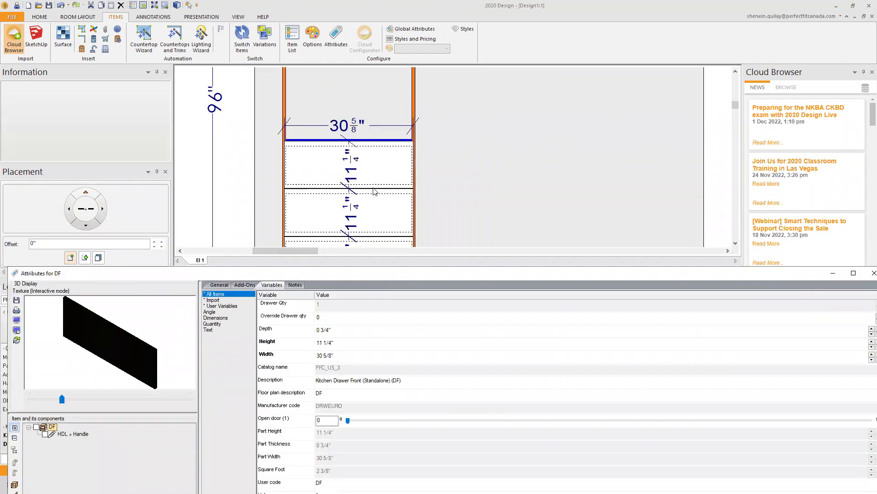
pyautogui.moveTo(411, 271); pyautogui.dragTo(289, 83)
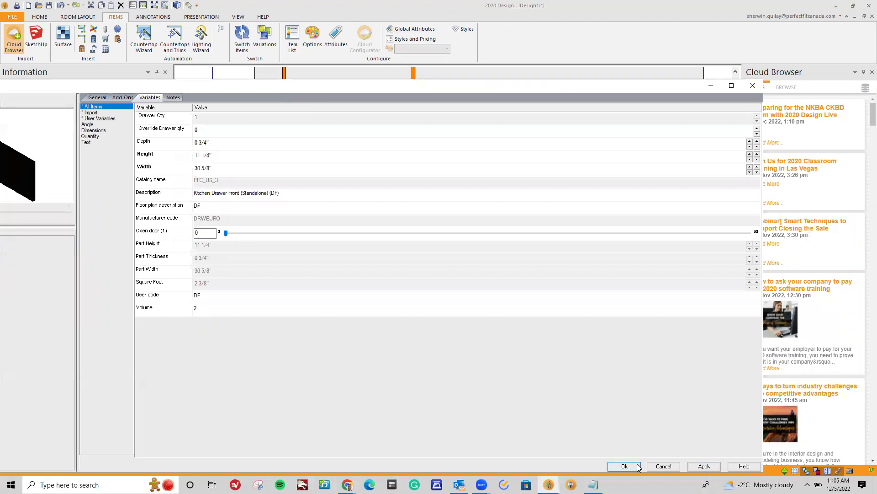
pyautogui.press('Return')
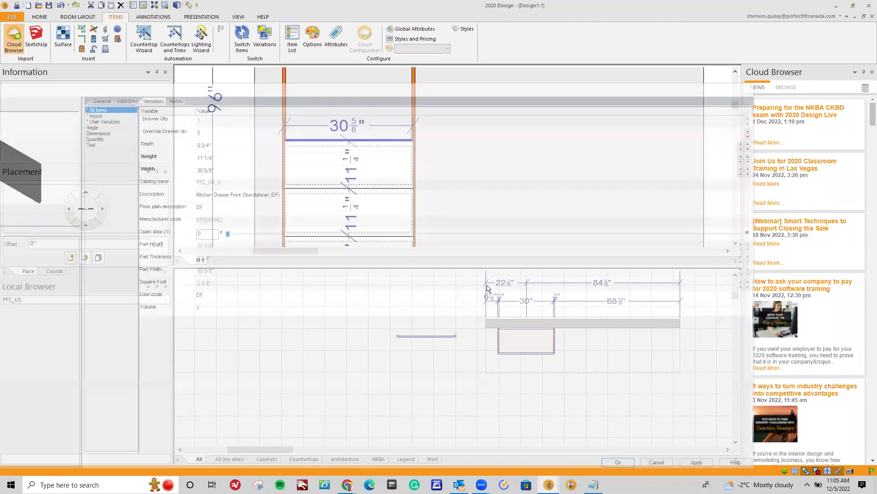
# Duplicate the standalone drawer front twice in the floor plan, placing each copy in front of the previous one
pyautogui.rightClick(436, 339)
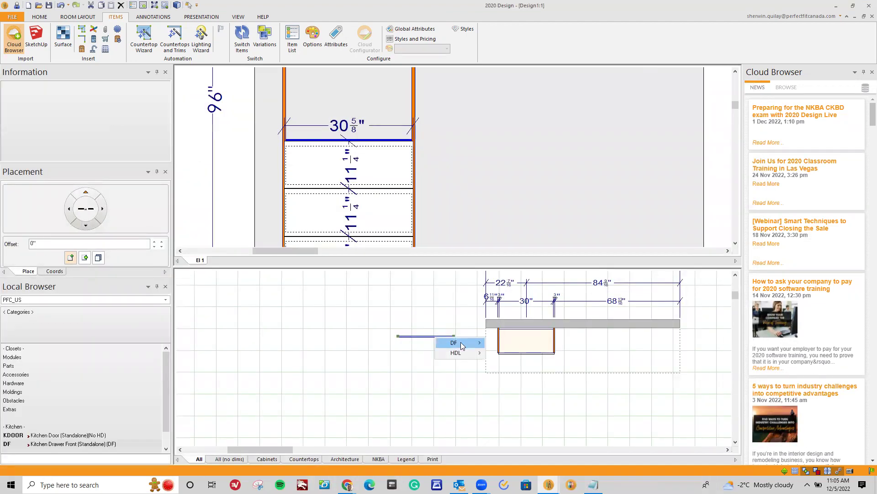
pyautogui.moveTo(461, 342)
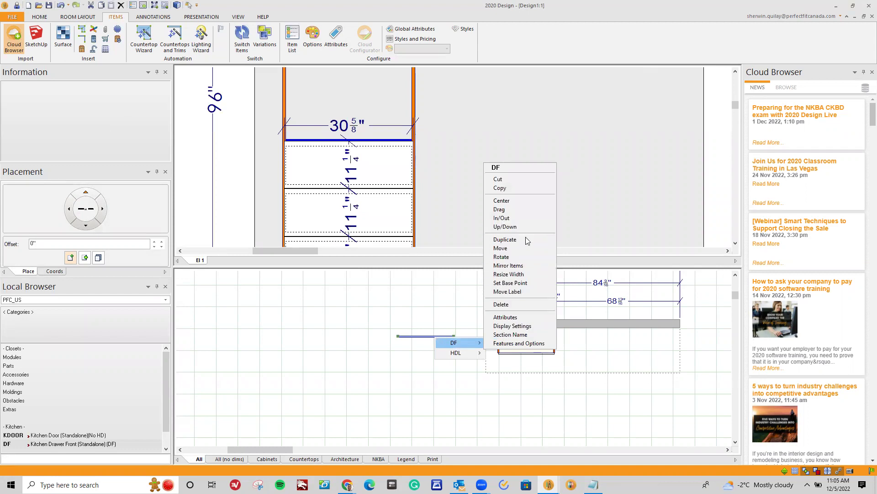
pyautogui.click(503, 239)
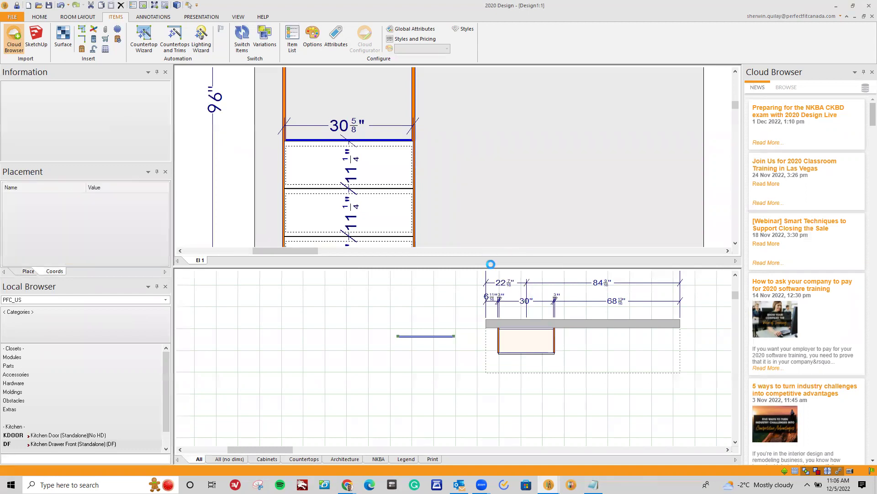
pyautogui.click(395, 347)
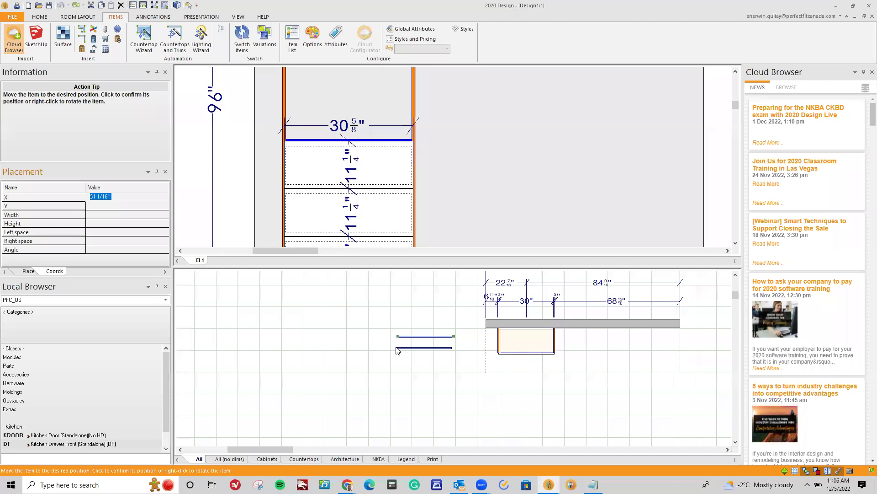
pyautogui.click(396, 350)
pyautogui.rightClick(400, 351)
pyautogui.moveTo(419, 354)
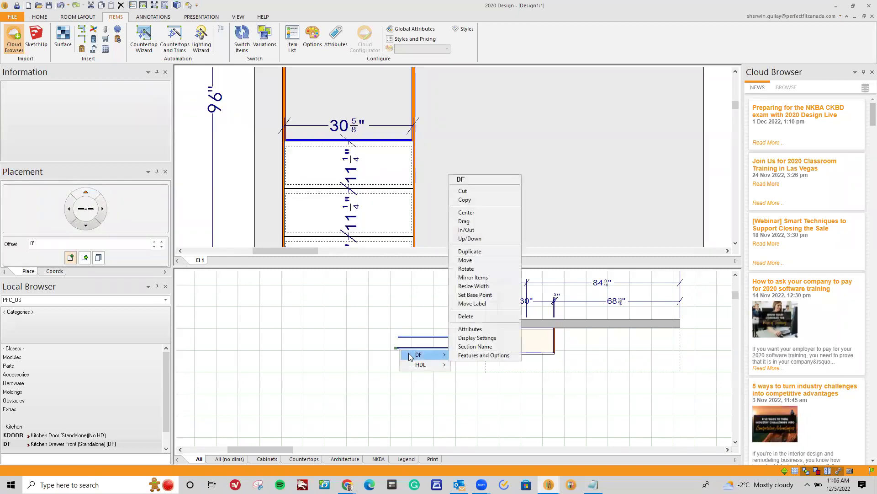
pyautogui.click(478, 254)
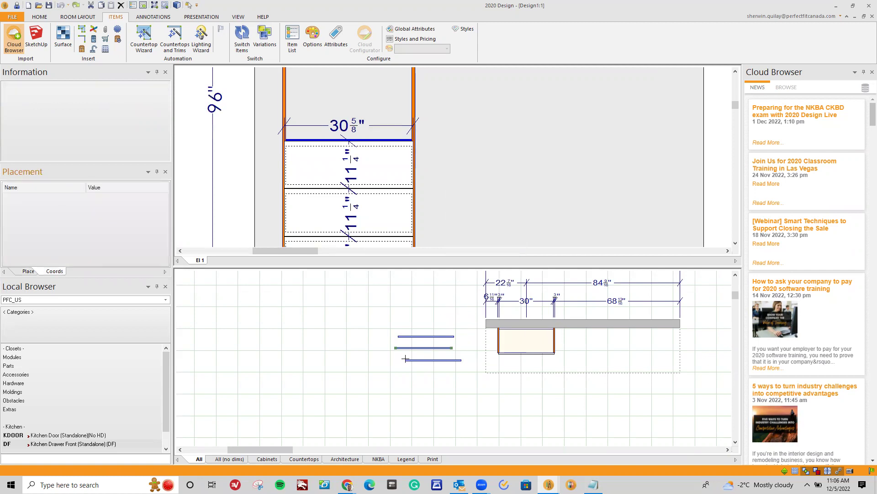
pyautogui.click(396, 359)
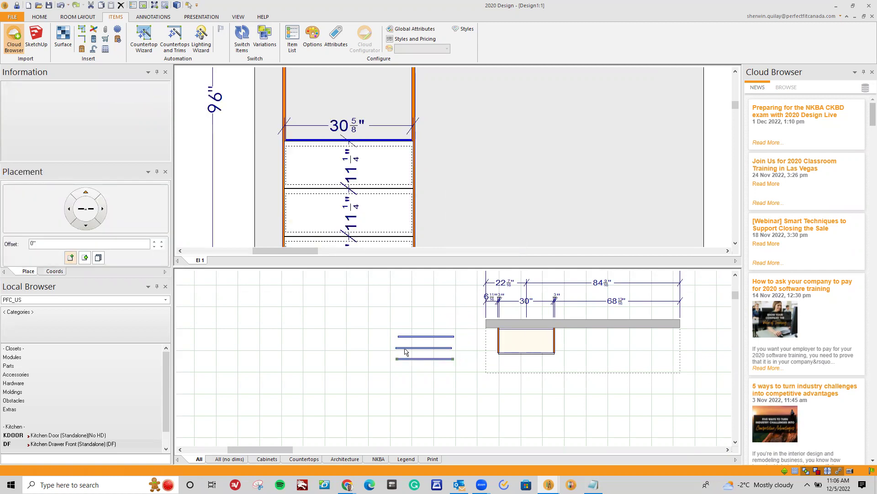
# Check the width and height of the two duplicated standalone drawer fronts in their attributes
pyautogui.rightClick(405, 351)
pyautogui.moveTo(419, 353)
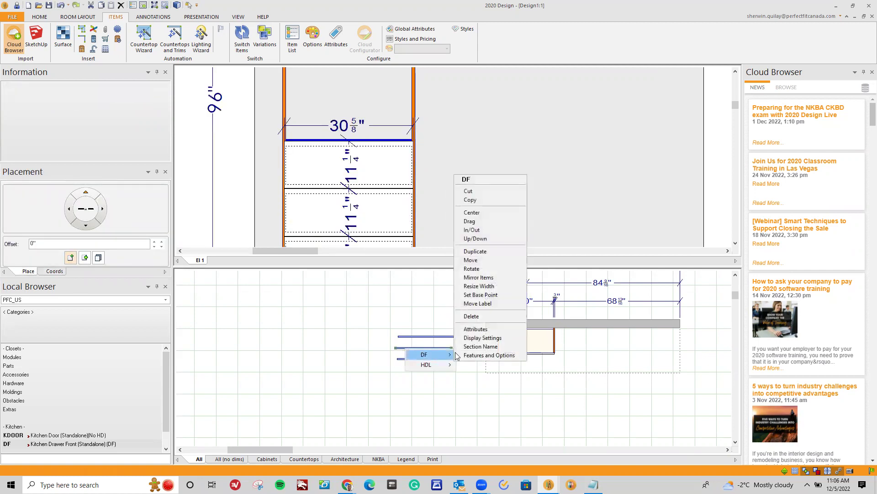
pyautogui.click(472, 325)
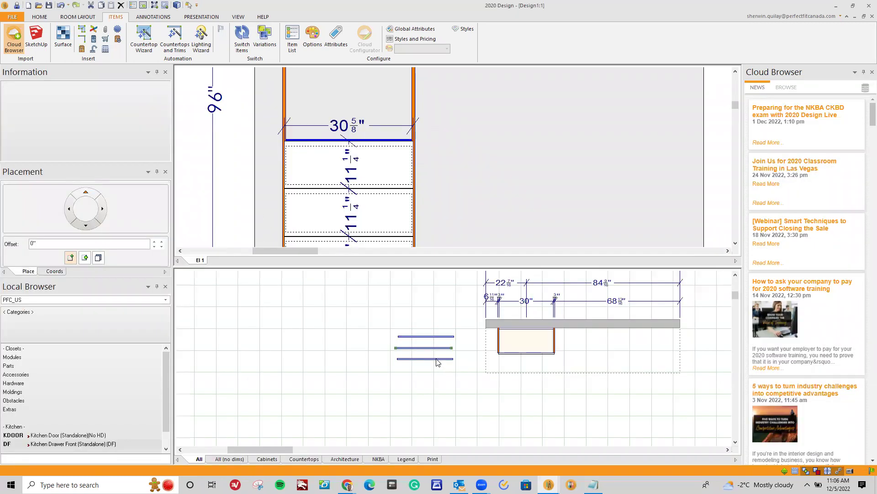
pyautogui.rightClick(437, 360)
pyautogui.moveTo(450, 365)
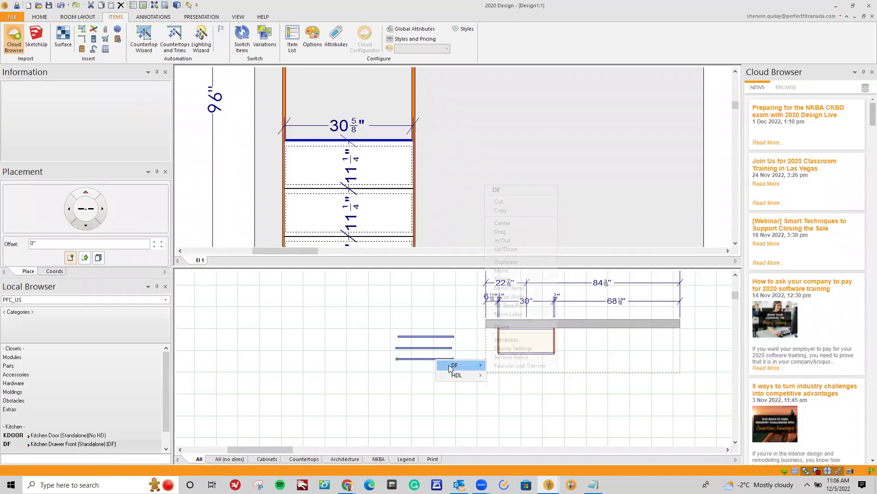
pyautogui.click(507, 339)
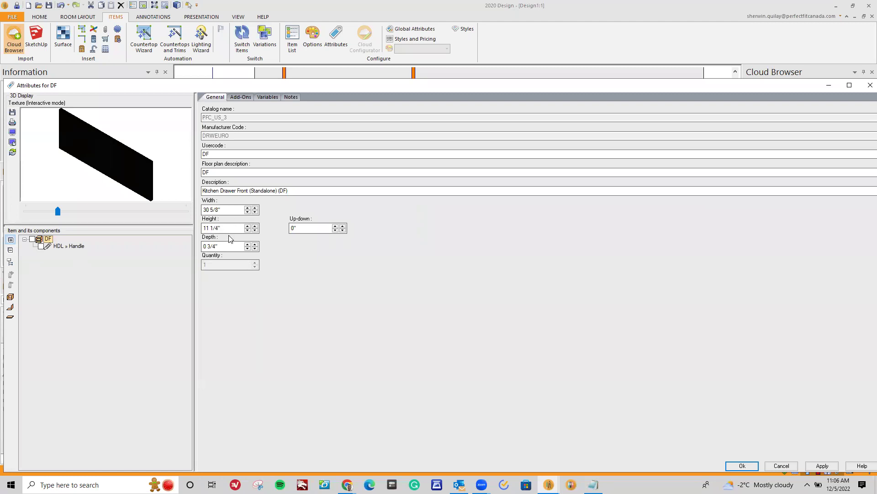
pyautogui.click(750, 466)
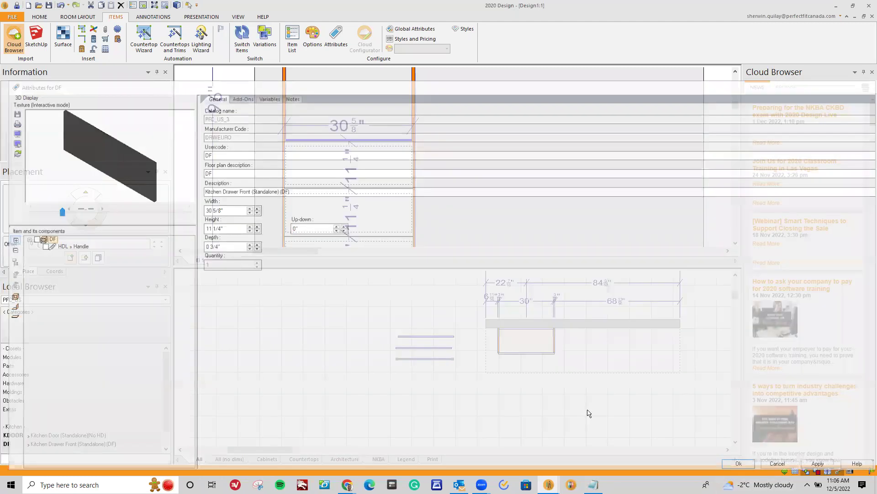
# Set the drawer front finish of all items in the design to TFL Level 2 in Features and Options
pyautogui.scroll(2, 458, 347)
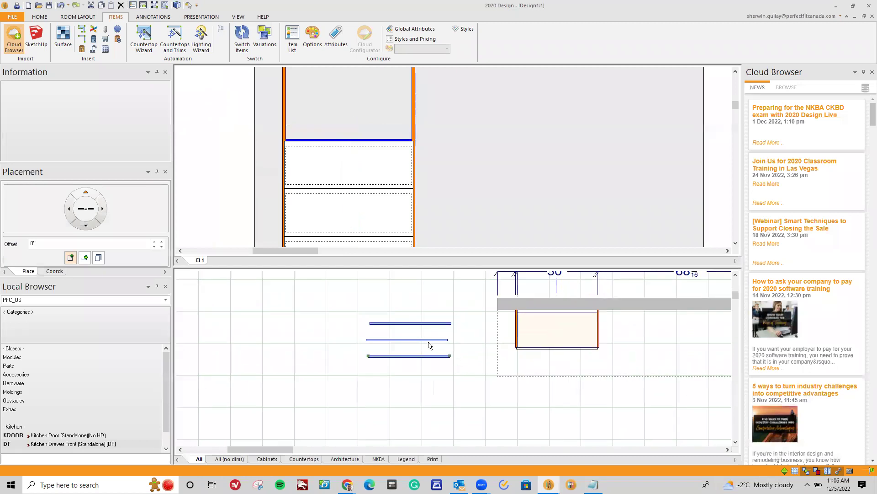
pyautogui.rightClick(445, 355)
pyautogui.moveTo(464, 361)
pyautogui.click(517, 363)
pyautogui.doubleClick(457, 328)
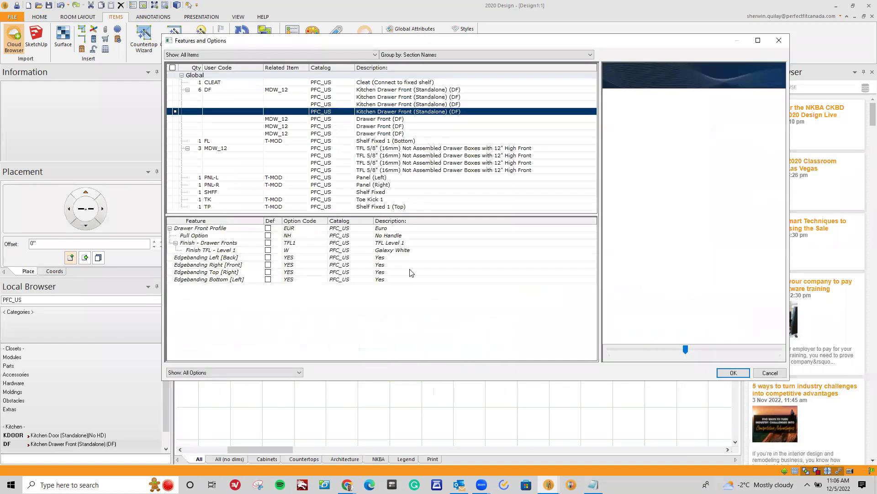
pyautogui.click(229, 75)
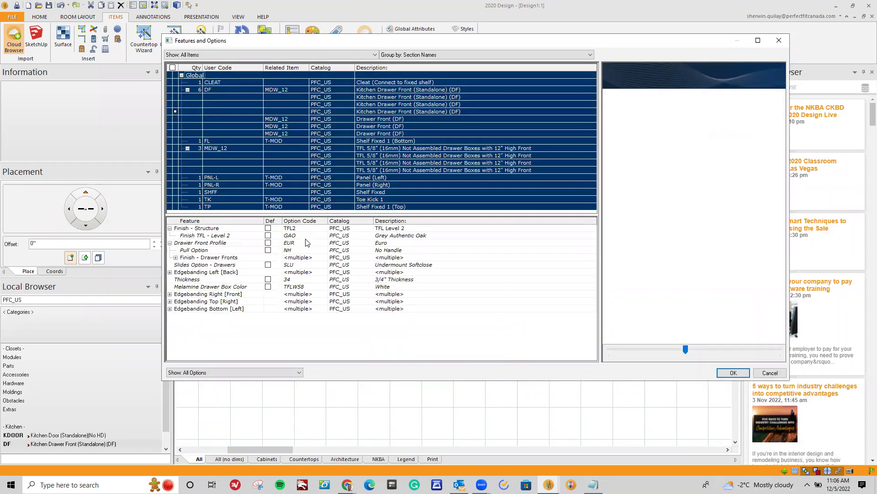
pyautogui.click(303, 257)
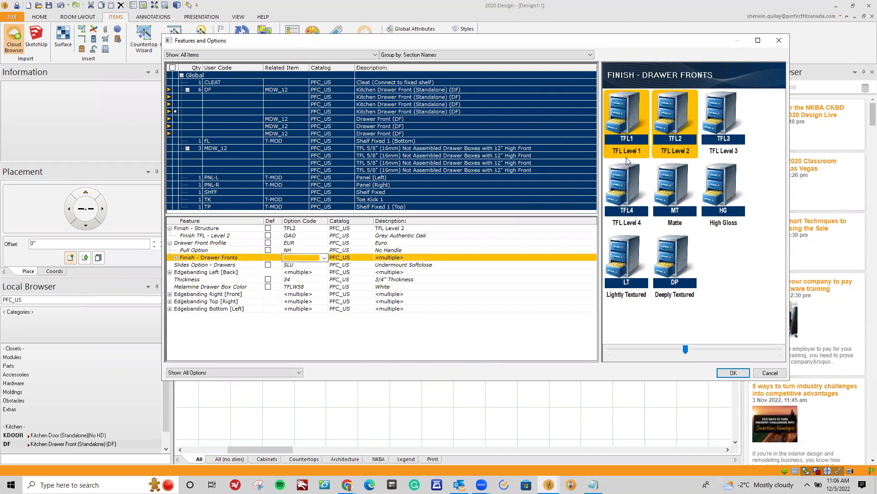
pyautogui.click(678, 135)
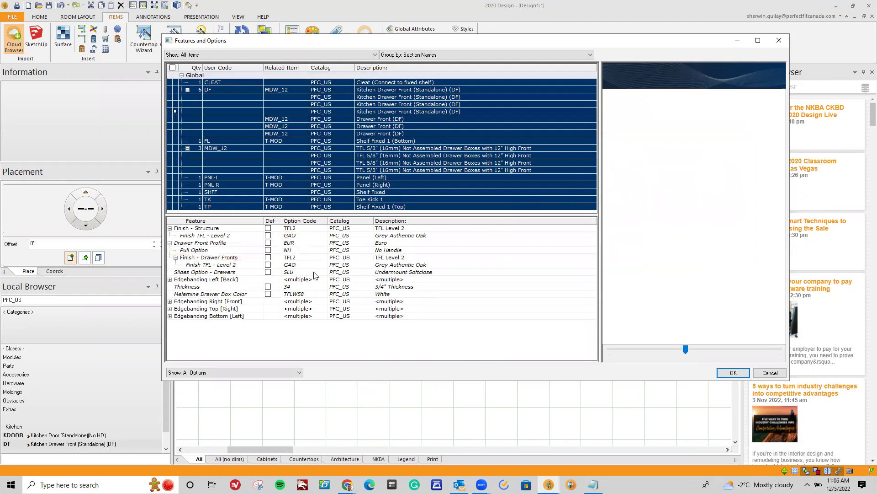
pyautogui.click(733, 372)
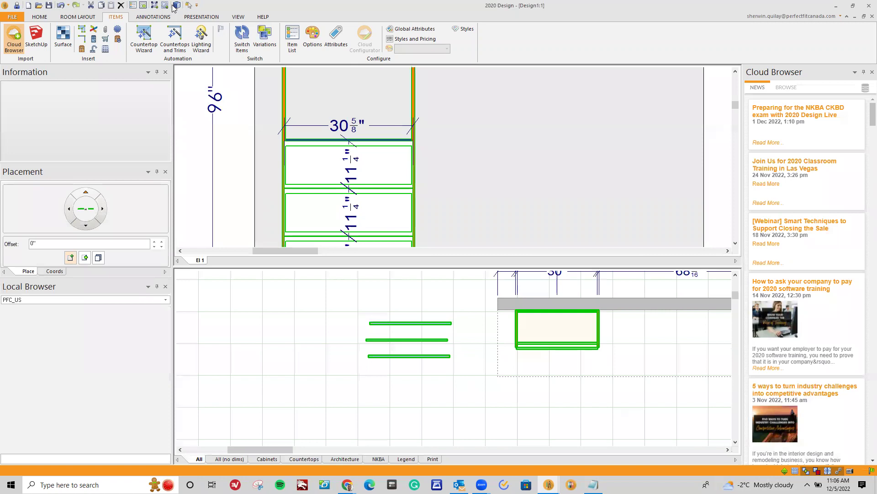
# Render the design in 3D and orbit the view to compare the standalone fronts with the closet module's drawers
pyautogui.click(176, 5)
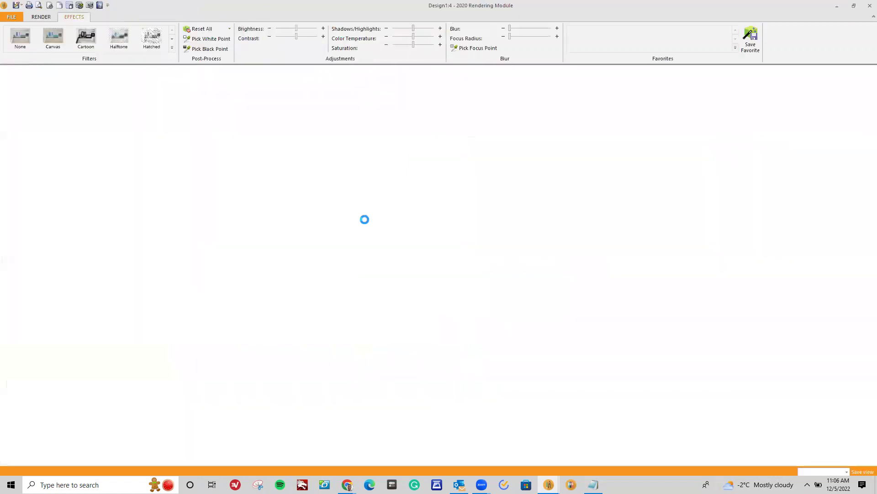
pyautogui.moveTo(284, 291); pyautogui.dragTo(358, 289)
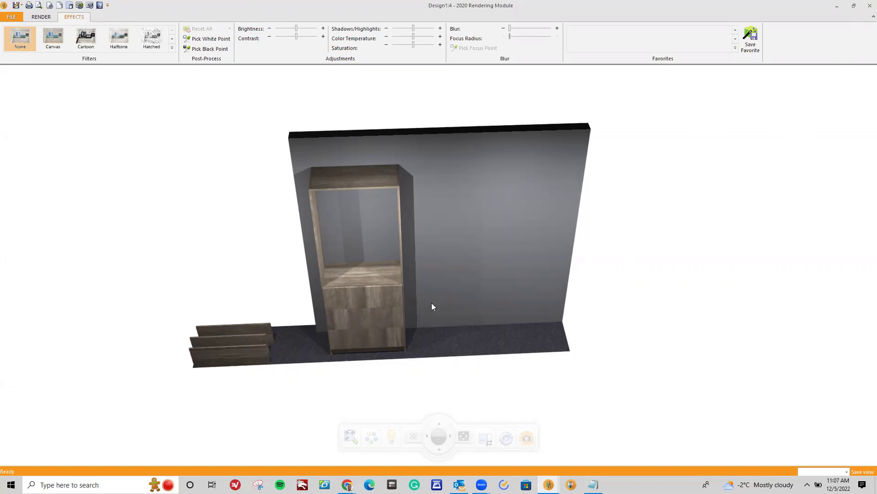
pyautogui.click(870, 5)
# Set the quantity of the Drawer Front (DF) component on the closet module's top drawer to 0
pyautogui.click(447, 184)
pyautogui.scroll(-3, 393, 230)
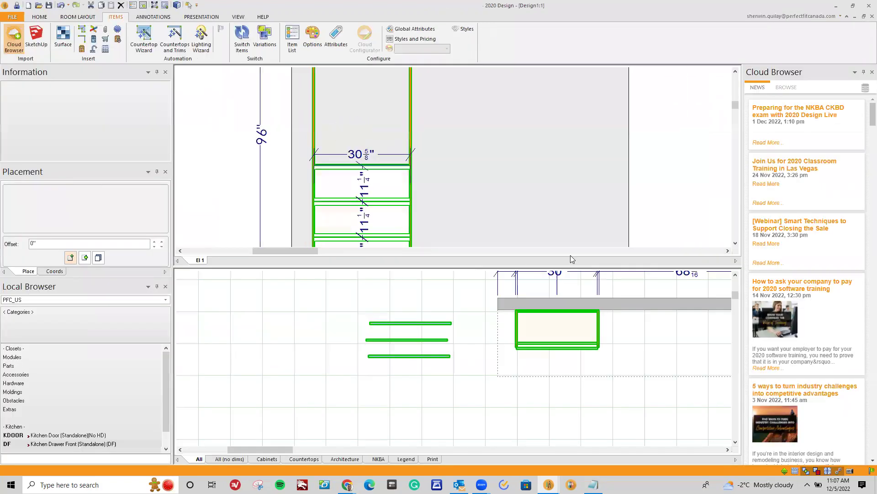
pyautogui.click(735, 243)
pyautogui.click(735, 242)
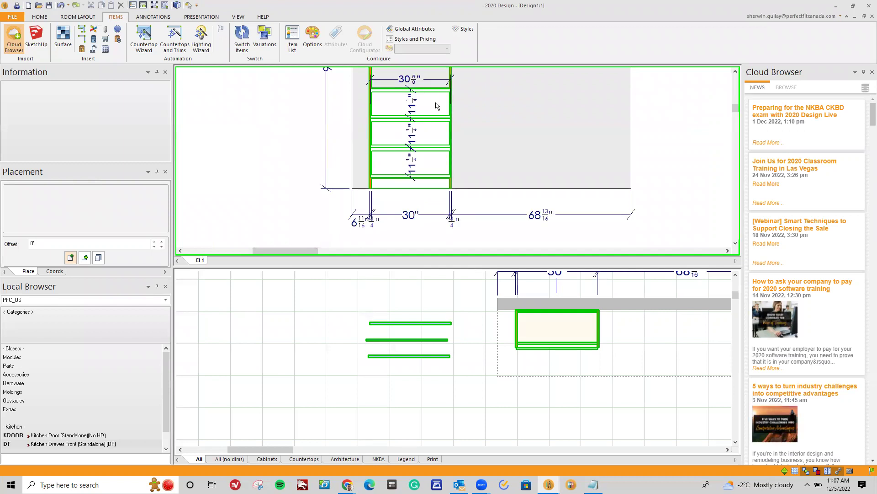
pyautogui.scroll(1, 438, 109)
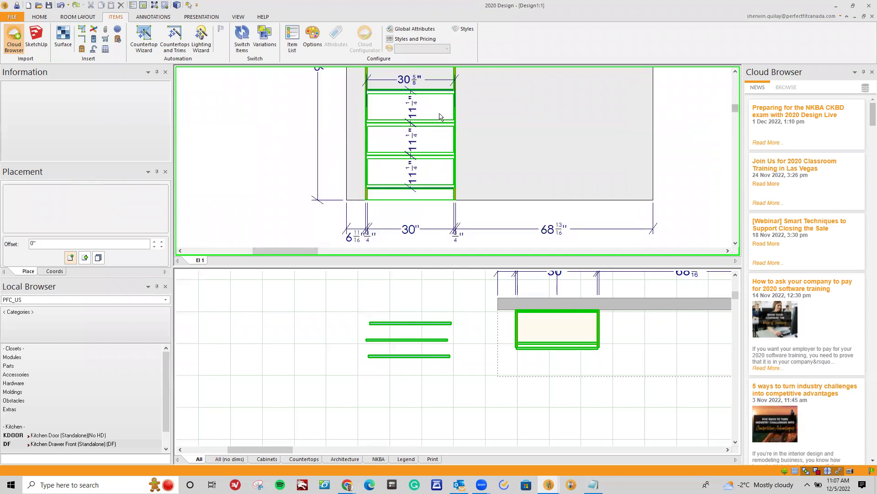
pyautogui.rightClick(441, 115)
pyautogui.moveTo(470, 122)
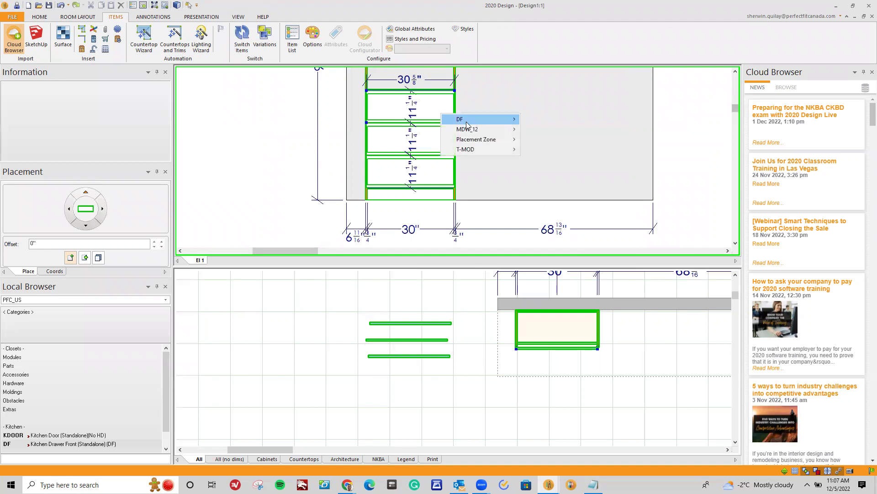
pyautogui.moveTo(574, 121)
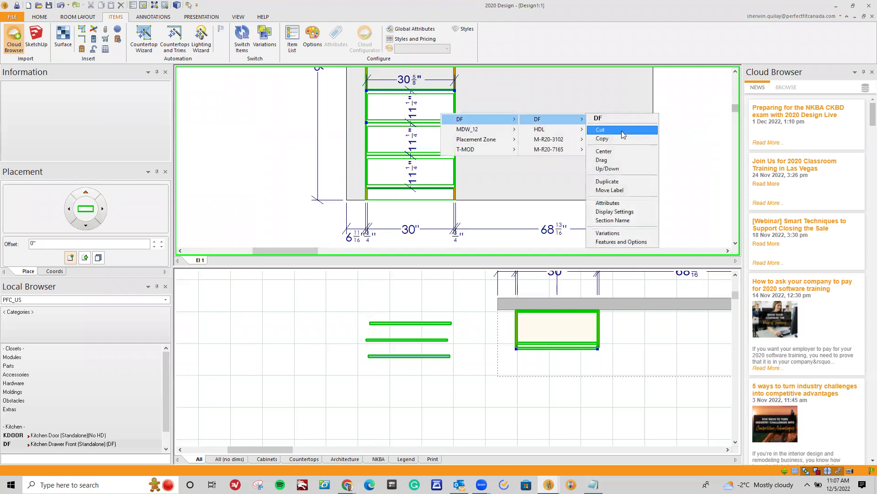
pyautogui.click(620, 210)
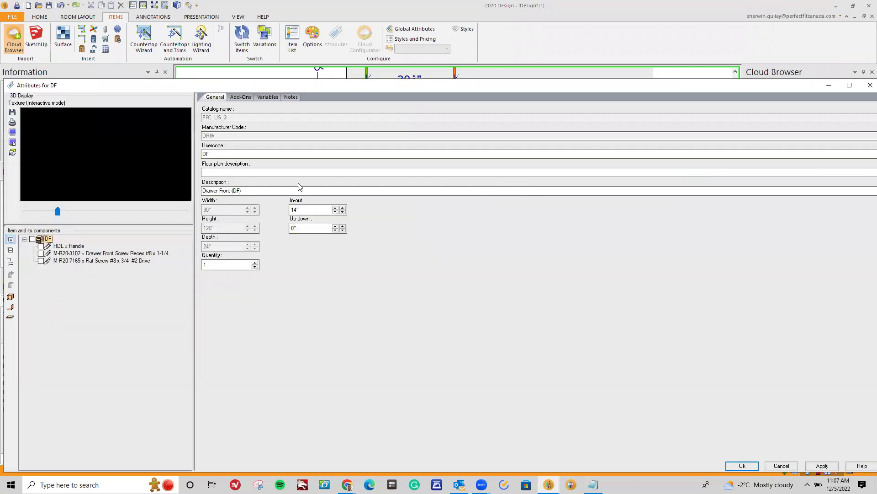
pyautogui.click(254, 267)
pyautogui.press('Return')
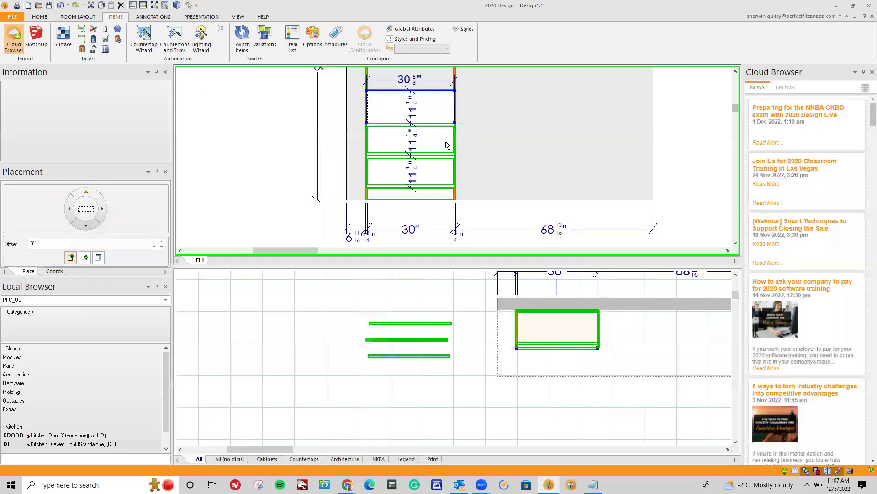
# Set the quantity of the Drawer Front (DF) component on the closet module's middle drawer to 0
pyautogui.rightClick(447, 145)
pyautogui.moveTo(469, 151)
pyautogui.moveTo(565, 153)
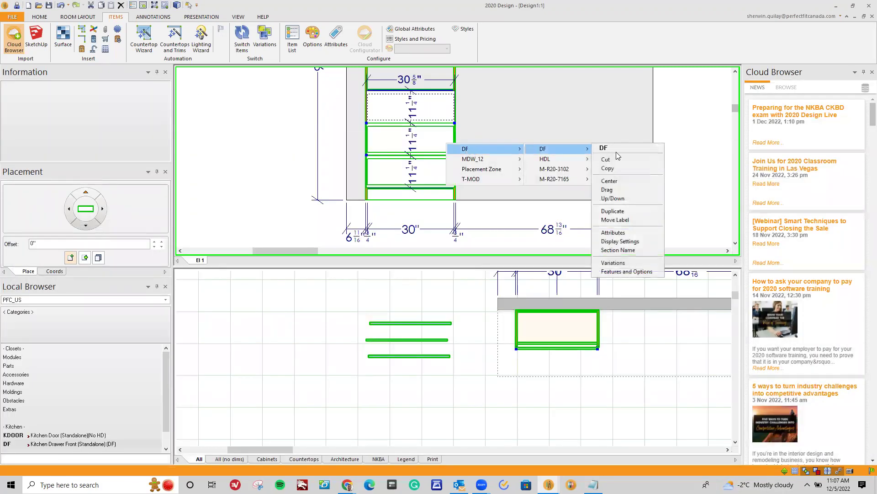
pyautogui.click(649, 234)
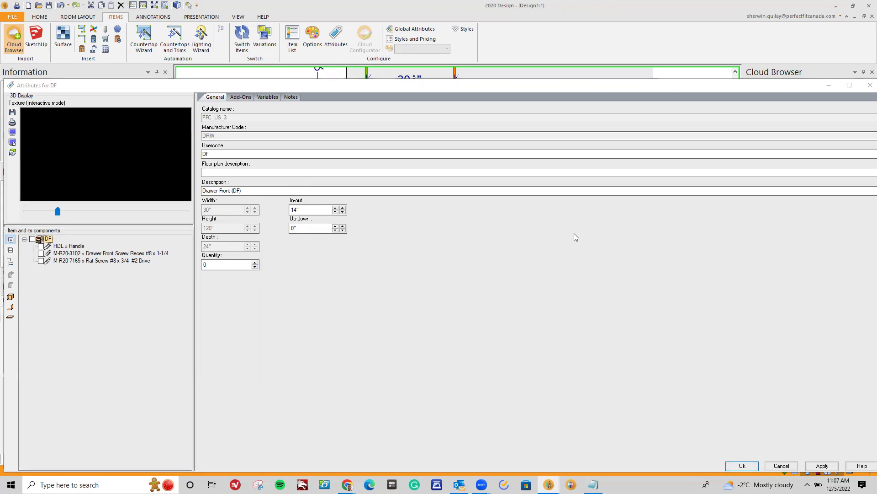
pyautogui.press('Return')
pyautogui.rightClick(449, 177)
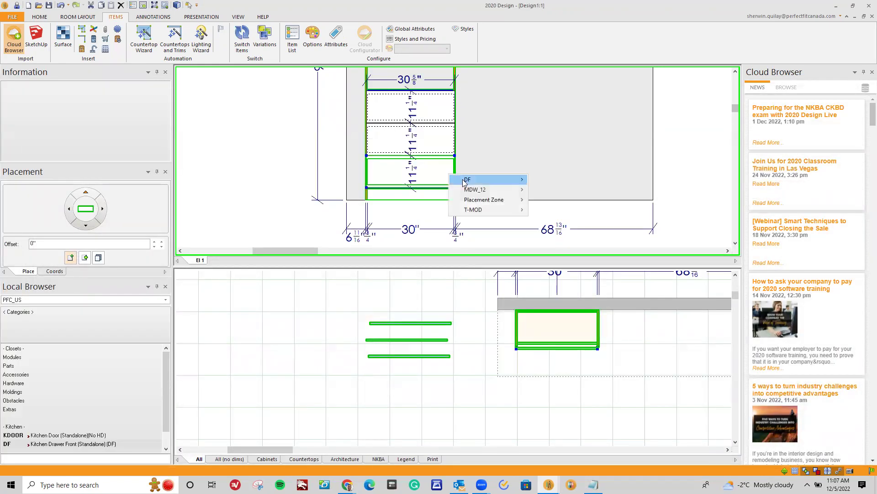
pyautogui.click(615, 302)
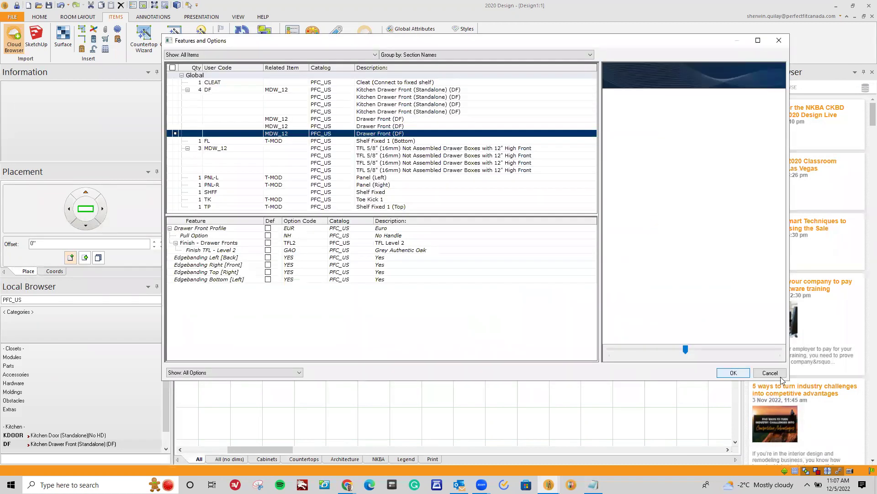
pyautogui.click(777, 375)
# Set the quantity of the Drawer Front (DF) component on the closet module's bottom drawer to 0
pyautogui.rightClick(439, 173)
pyautogui.moveTo(457, 178)
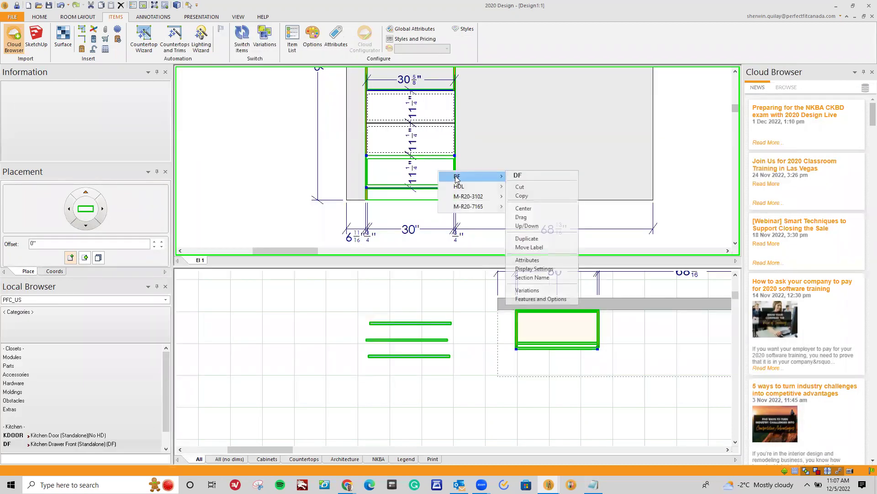
pyautogui.click(525, 260)
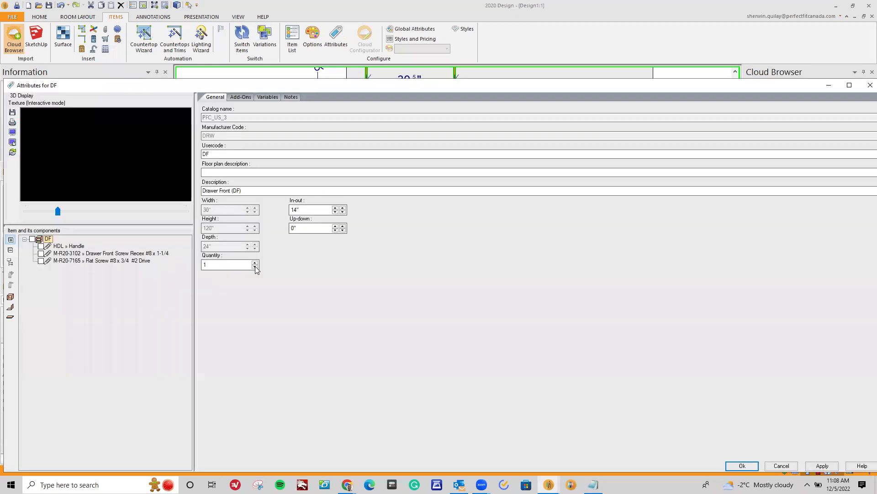
pyautogui.click(255, 267)
pyautogui.press('Return')
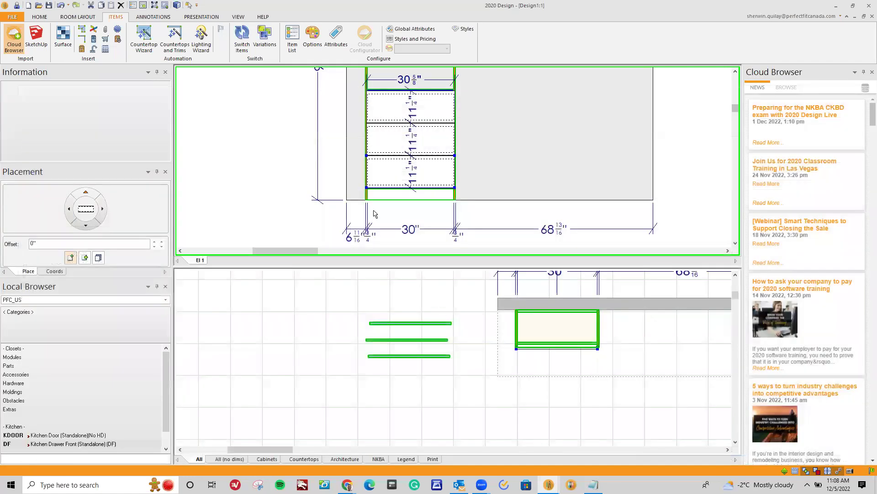
# Open the item list and compare the quantities and prices of the MDW_12 drawer fronts with those of the standalone fronts
pyautogui.rightClick(258, 102)
pyautogui.click(302, 187)
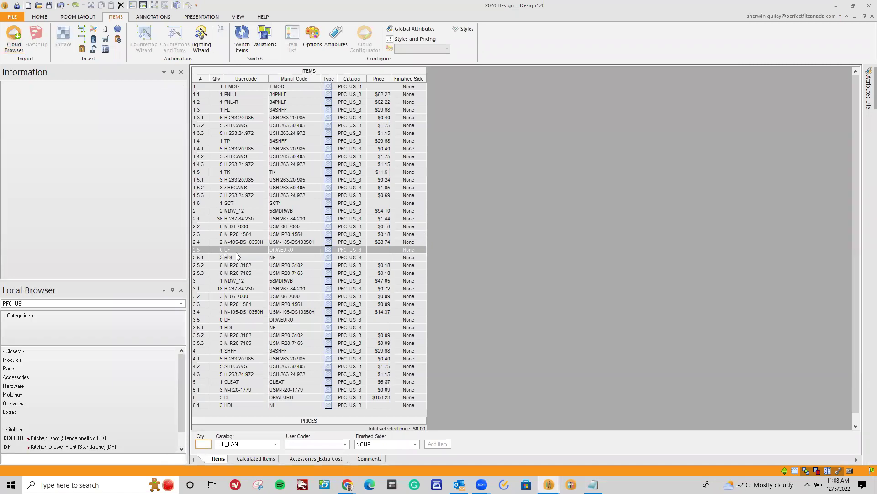
pyautogui.click(235, 322)
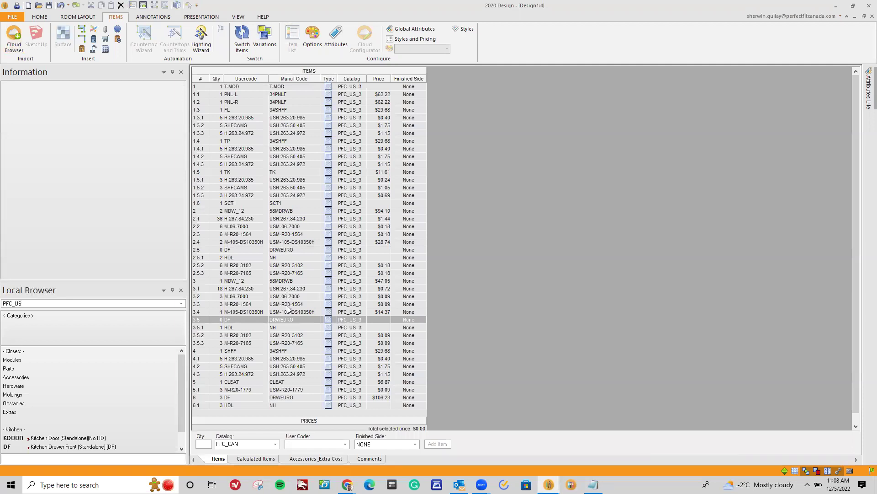
pyautogui.click(281, 398)
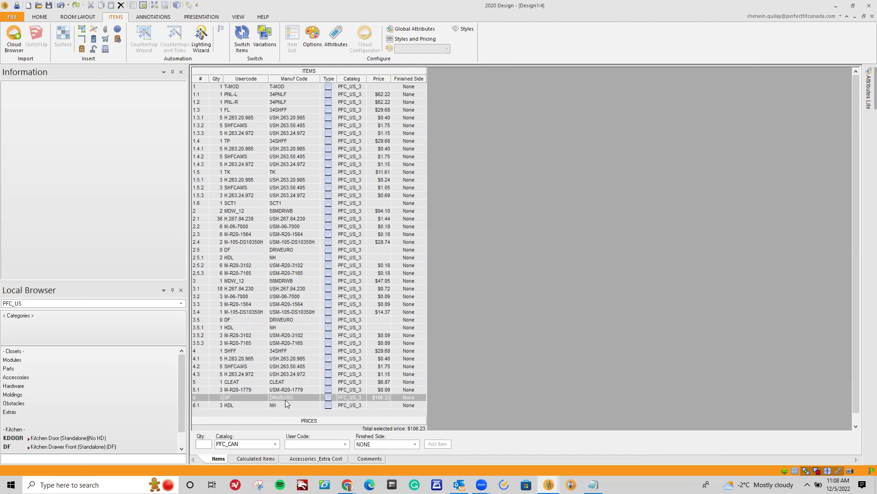
pyautogui.scroll(-1, 270, 396)
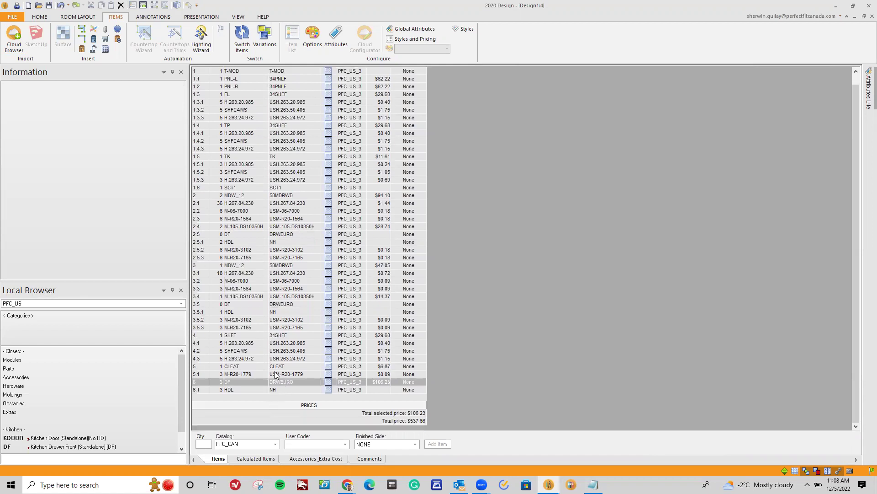
pyautogui.click(223, 303)
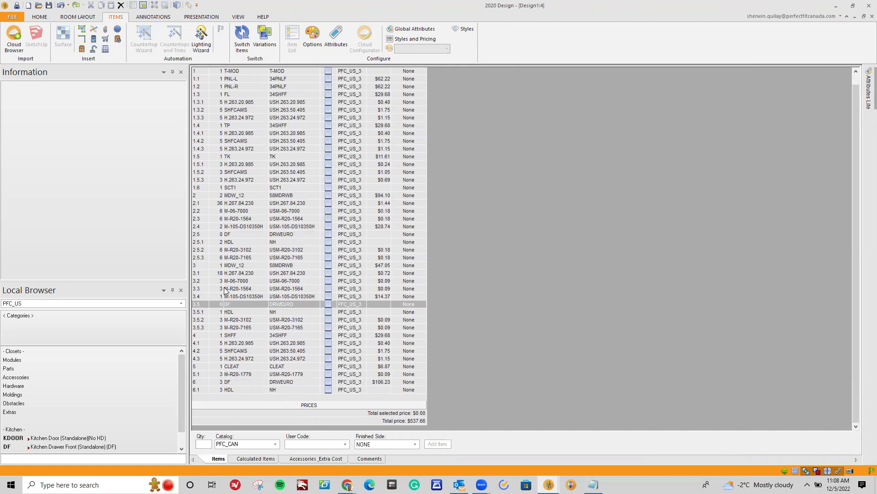
pyautogui.click(235, 234)
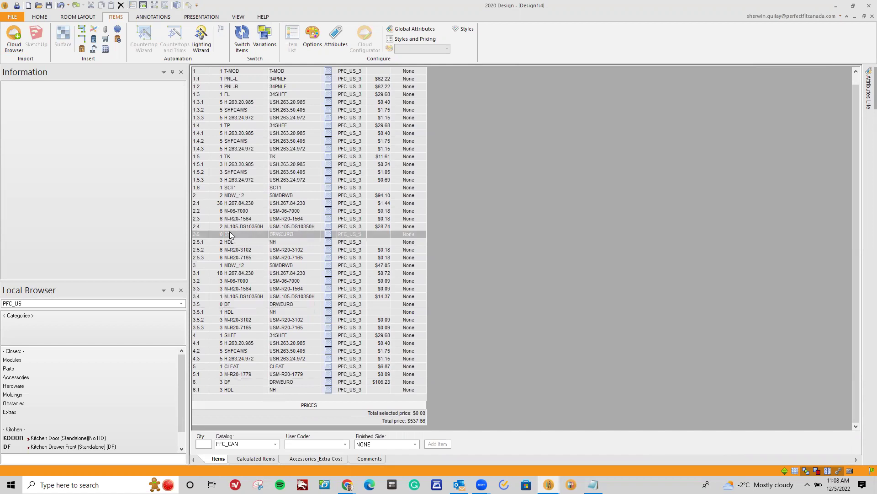
pyautogui.scroll(1, 229, 231)
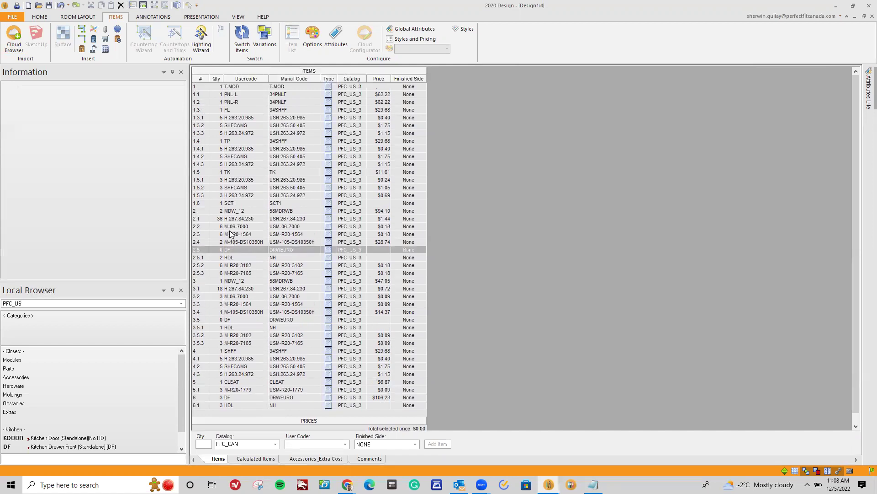
# Return from the item list to the drawing and check the Drawer Front (DF) quantity on the closet module's top drawer
pyautogui.rightClick(524, 227)
pyautogui.click(561, 297)
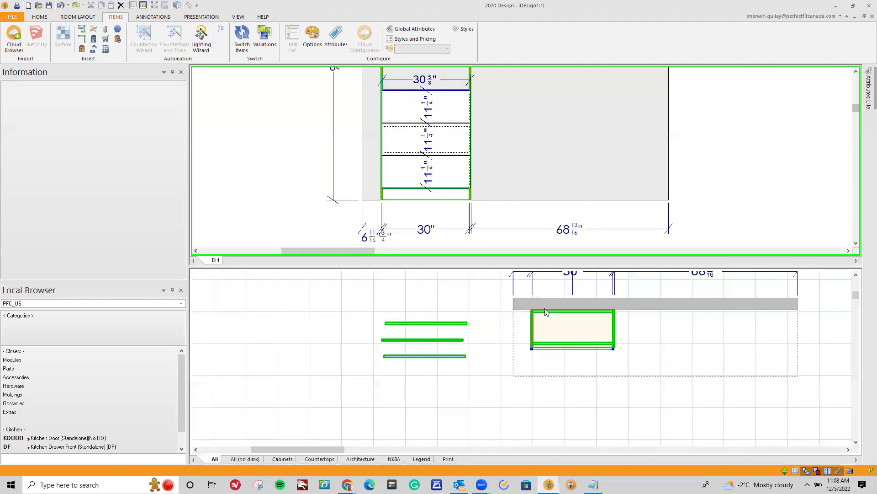
pyautogui.rightClick(433, 115)
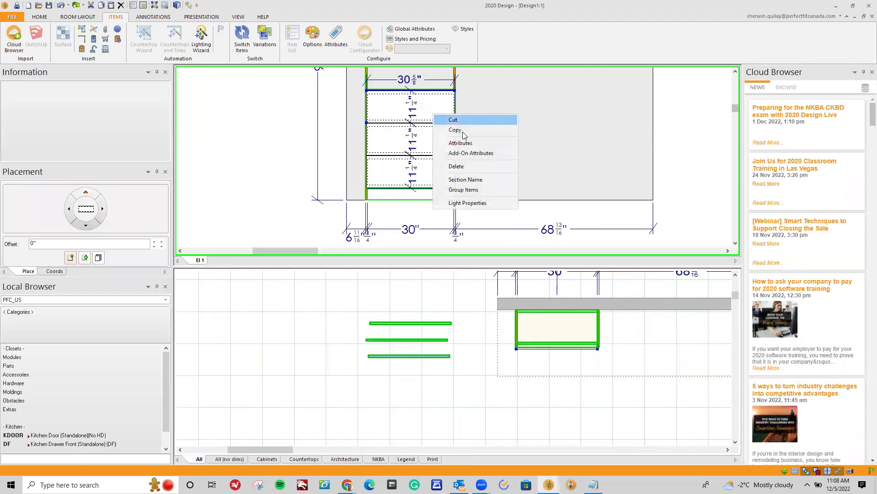
pyautogui.click(526, 153)
pyautogui.rightClick(442, 114)
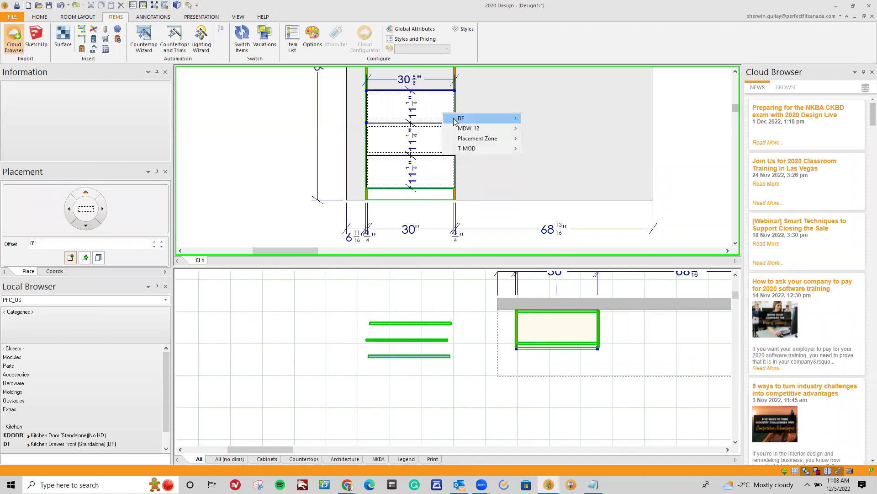
pyautogui.moveTo(457, 119)
pyautogui.moveTo(555, 120)
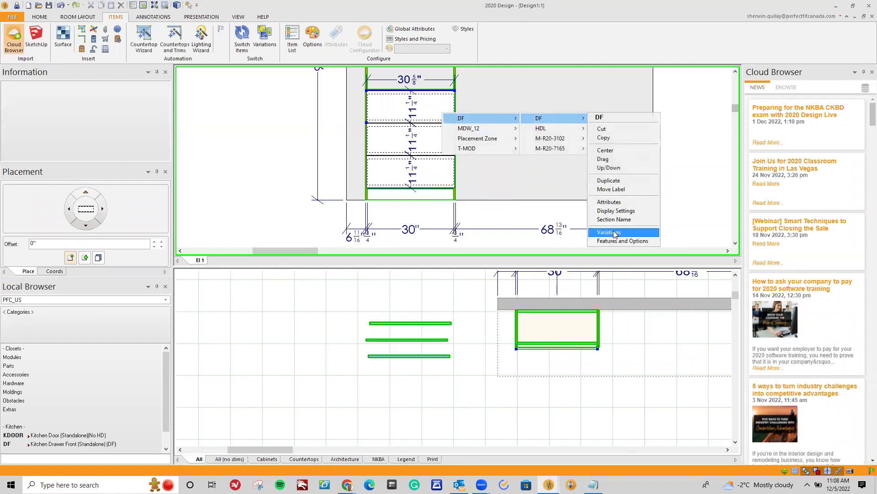
pyautogui.click(610, 203)
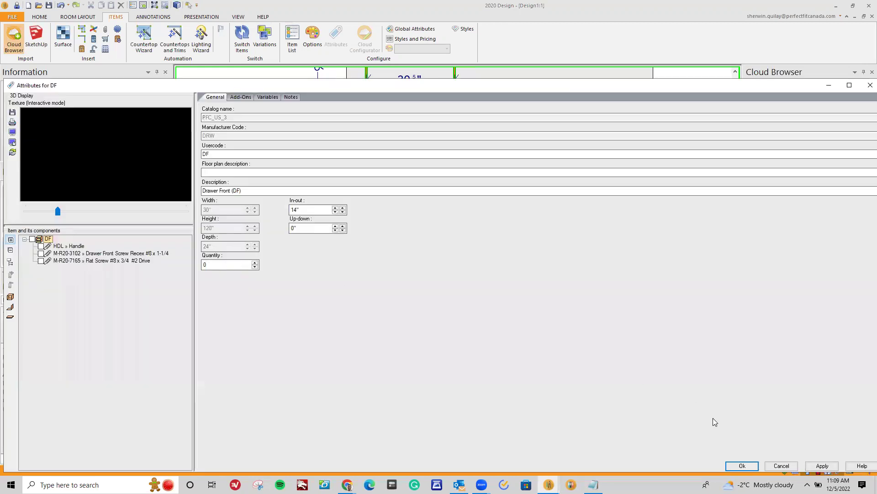
pyautogui.click(744, 465)
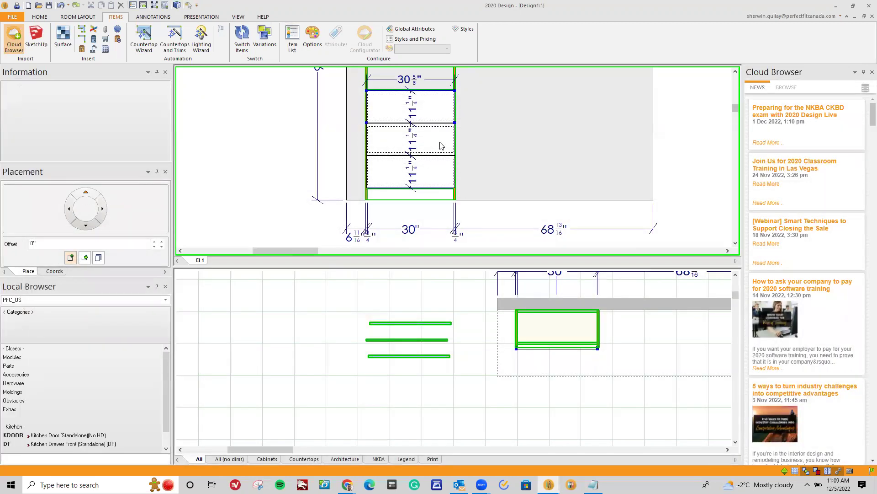
# Check the Drawer Front (DF) quantity in the attributes of the closet module's middle drawer
pyautogui.rightClick(442, 145)
pyautogui.moveTo(479, 149)
pyautogui.moveTo(551, 148)
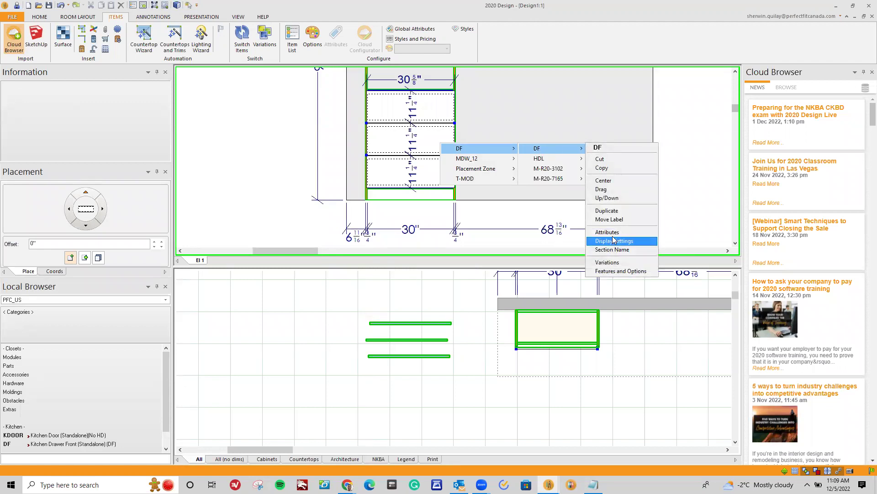
pyautogui.click(608, 232)
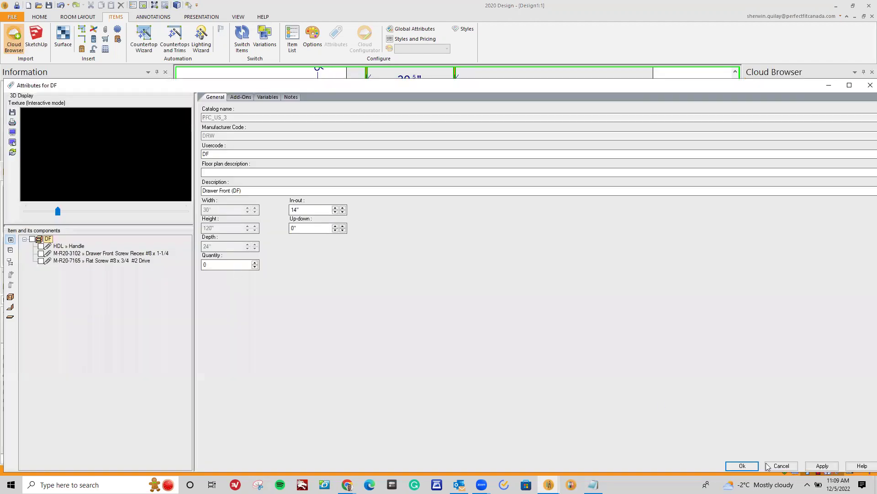
pyautogui.click(742, 466)
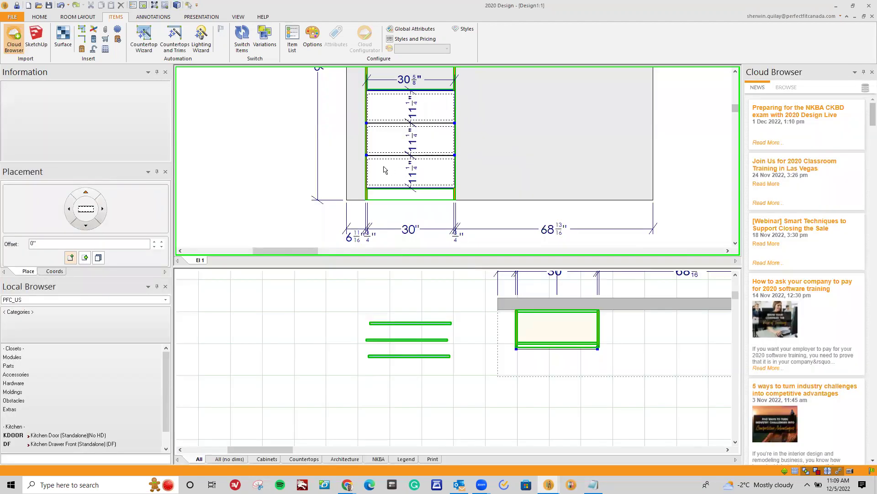
# Check the Drawer Front (DF) quantity in the attributes of the closet module's bottom drawer
pyautogui.rightClick(378, 170)
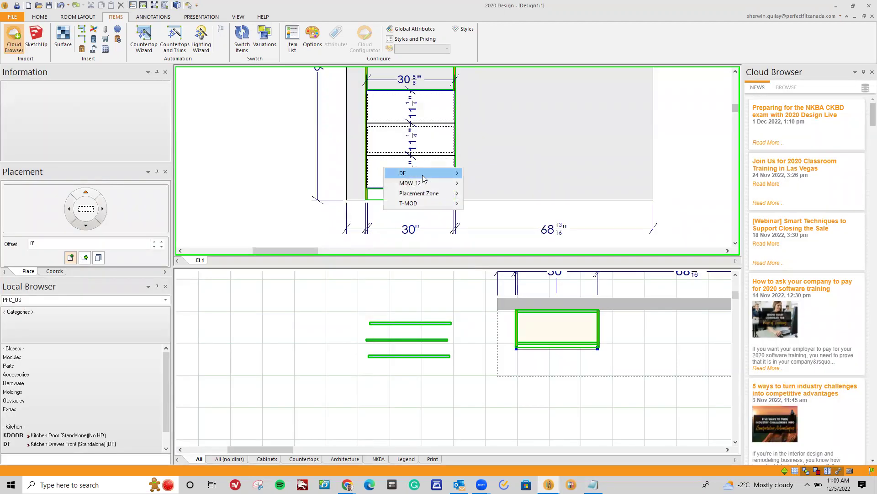
pyautogui.moveTo(404, 176)
pyautogui.moveTo(486, 177)
pyautogui.click(549, 257)
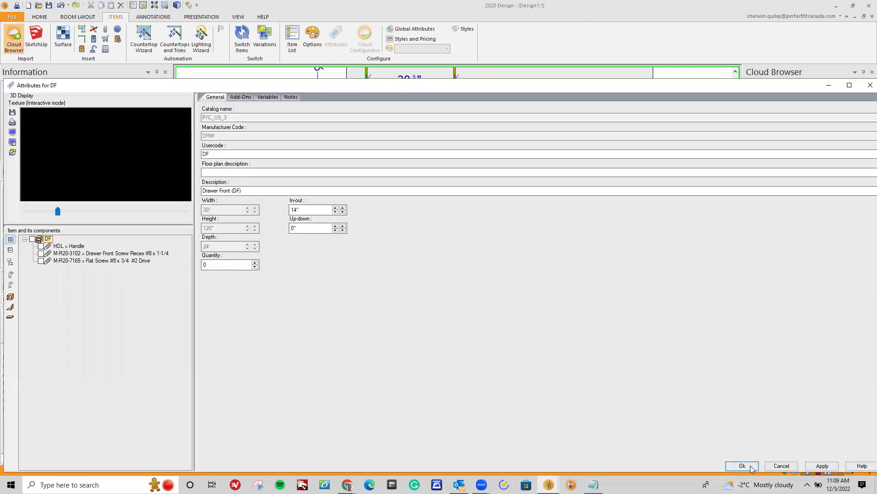
pyautogui.press('Escape')
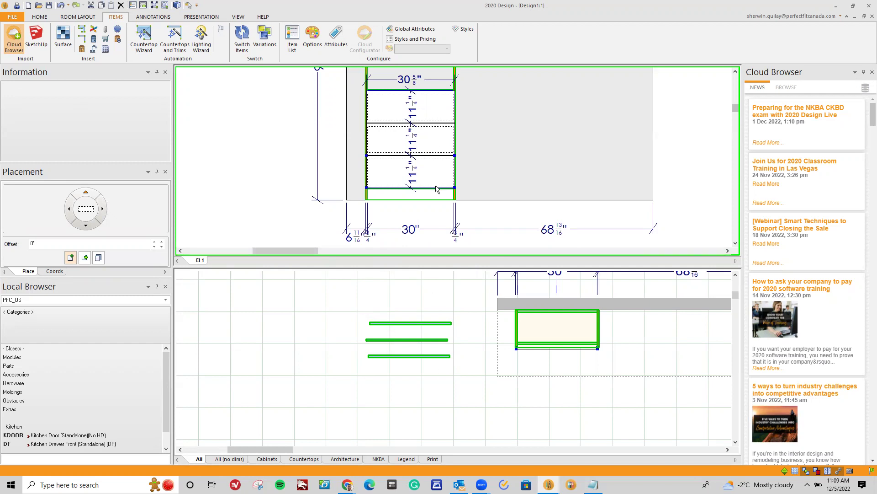
# Delete the three standalone kitchen drawer fronts (DF) placed beside the closet in the floor plan
pyautogui.scroll(-1, 435, 195)
pyautogui.scroll(1, 384, 124)
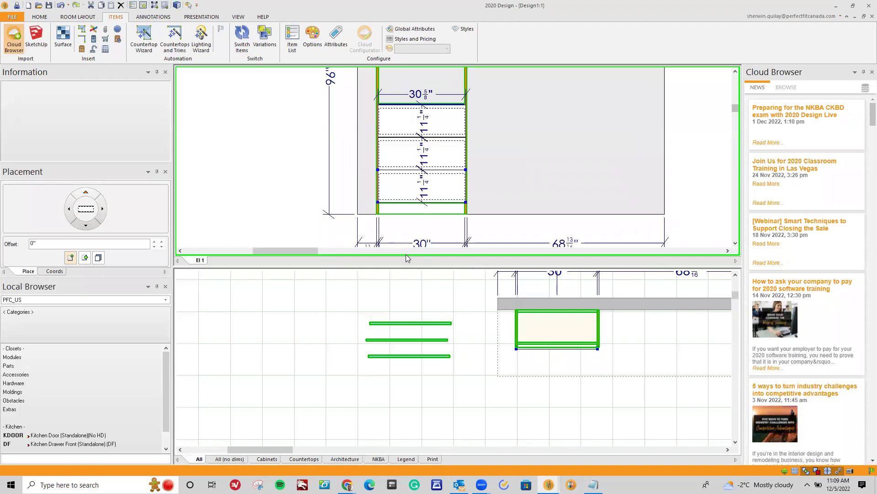
pyautogui.rightClick(450, 359)
pyautogui.moveTo(465, 364)
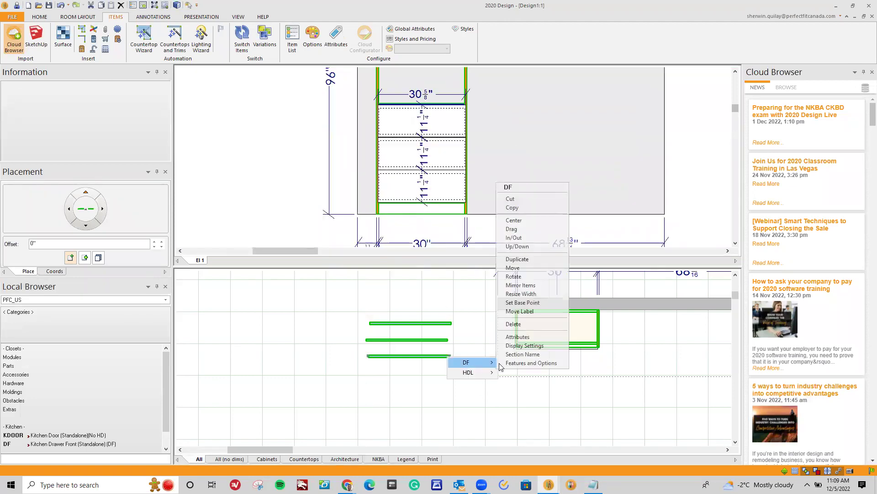
pyautogui.click(532, 329)
pyautogui.rightClick(444, 341)
pyautogui.moveTo(470, 346)
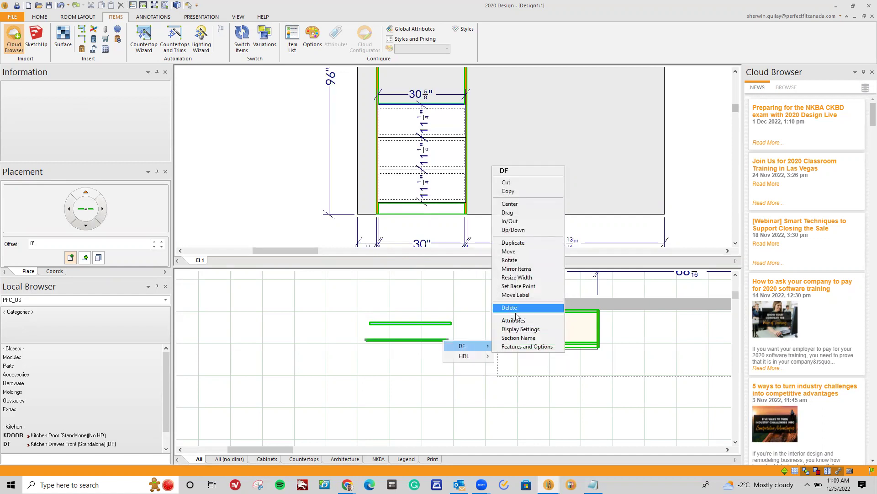
pyautogui.click(530, 310)
pyautogui.rightClick(450, 325)
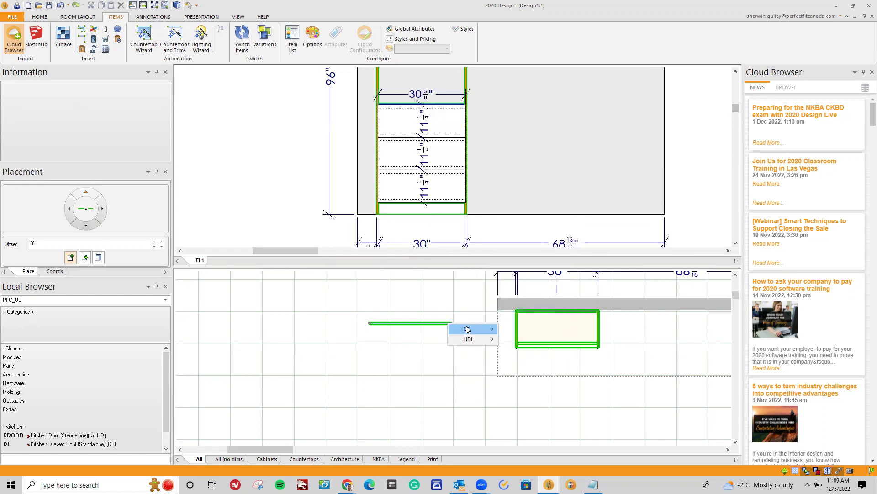
pyautogui.moveTo(466, 329)
pyautogui.click(559, 291)
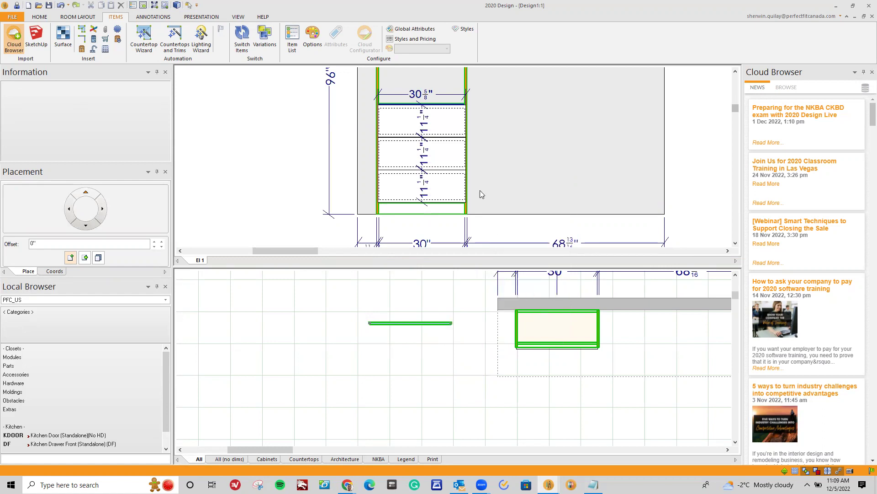
# Delete the closet module (T-MOD) while keeping its connected cleat, drawers and fixed shelf
pyautogui.scroll(2, 448, 133)
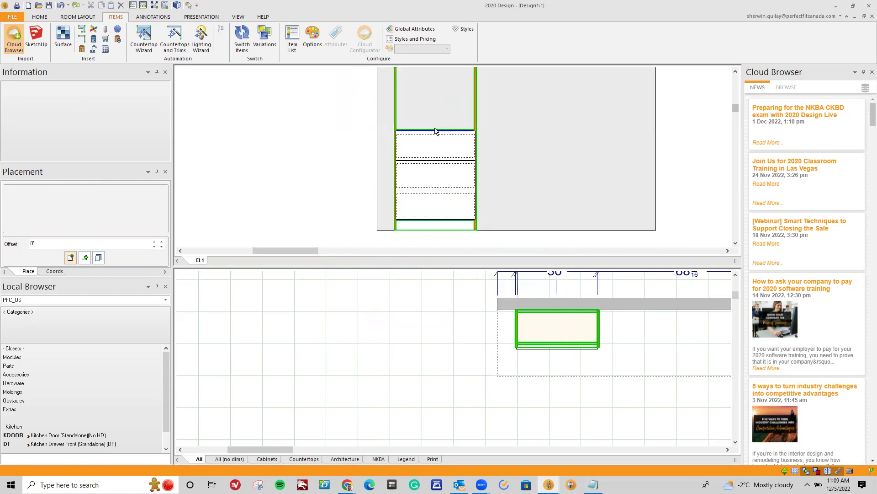
pyautogui.click(463, 156)
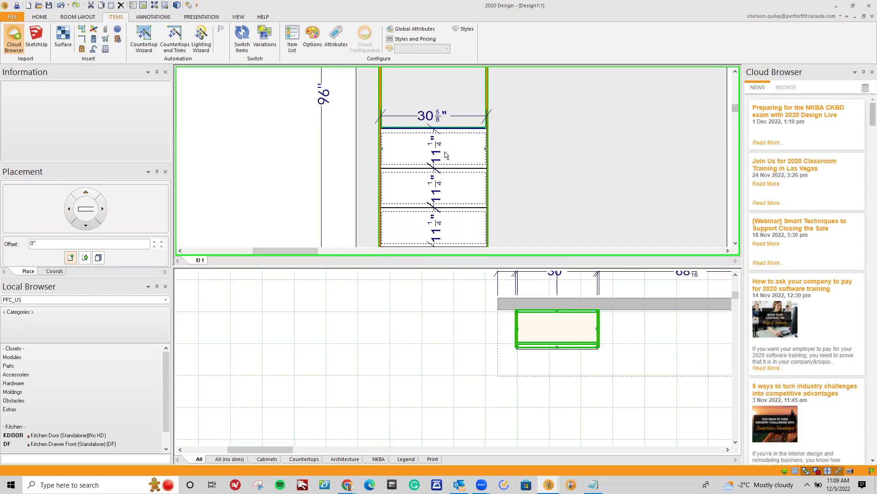
pyautogui.scroll(-3, 465, 163)
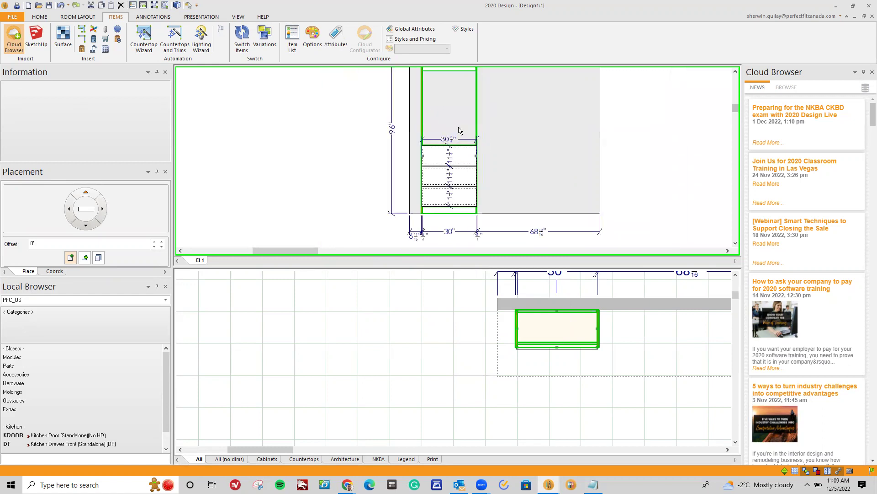
pyautogui.click(561, 165)
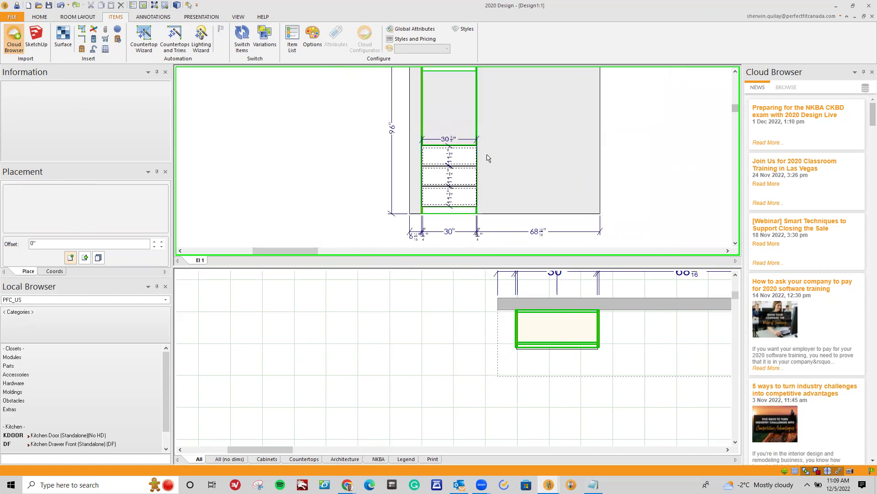
pyautogui.rightClick(456, 125)
pyautogui.moveTo(498, 137)
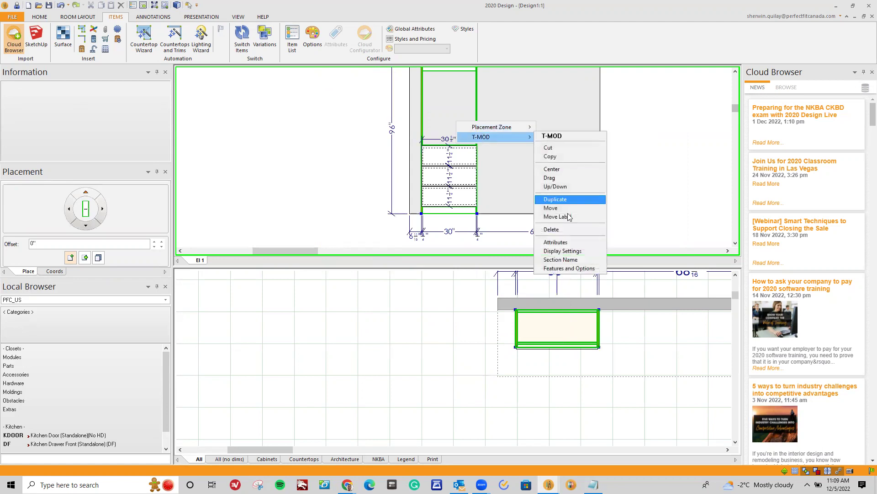
pyautogui.click(570, 234)
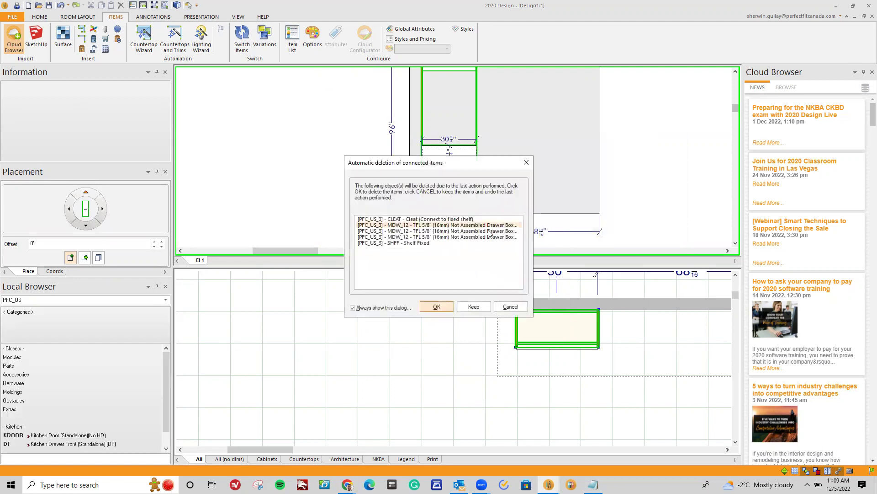
pyautogui.press('Return')
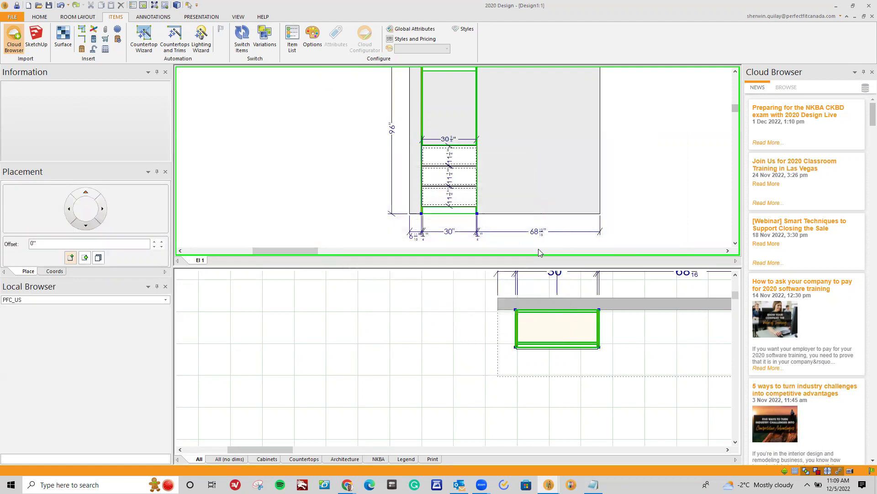
# Delete the leftover cleat (CLEAT) and the fixed shelf (SHFF) above the drawers
pyautogui.scroll(-1, 460, 144)
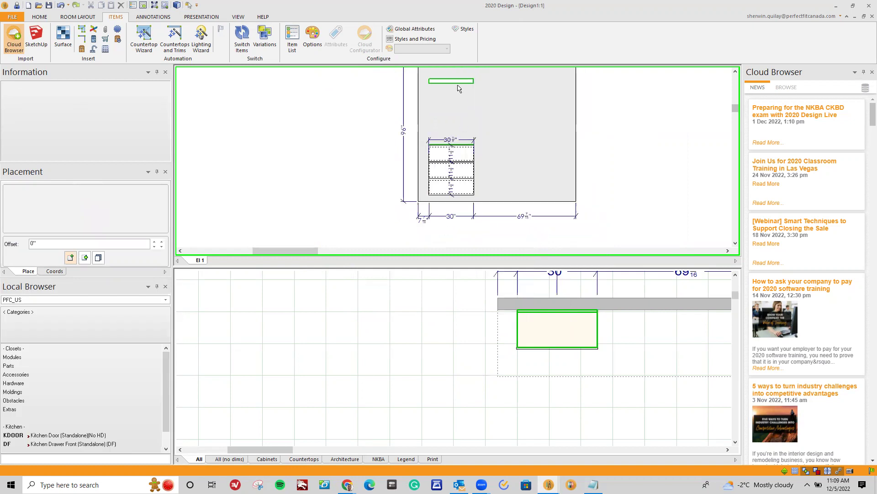
pyautogui.rightClick(458, 83)
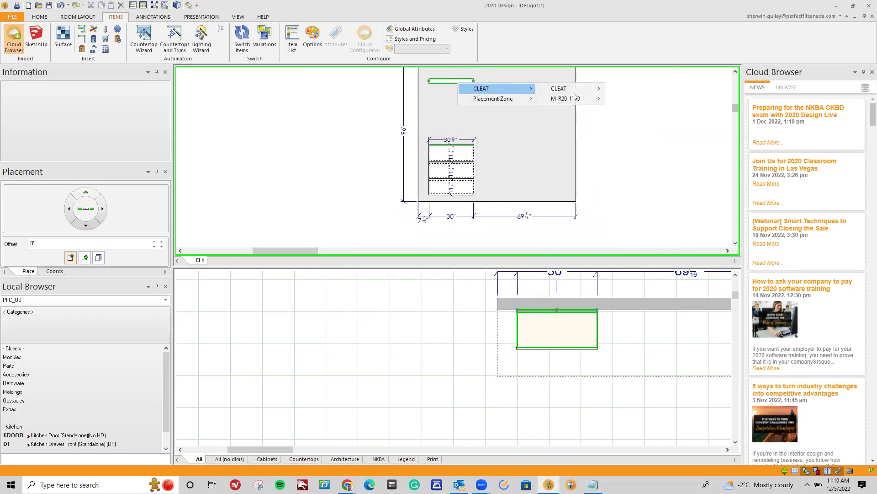
pyautogui.moveTo(575, 98)
pyautogui.click(635, 190)
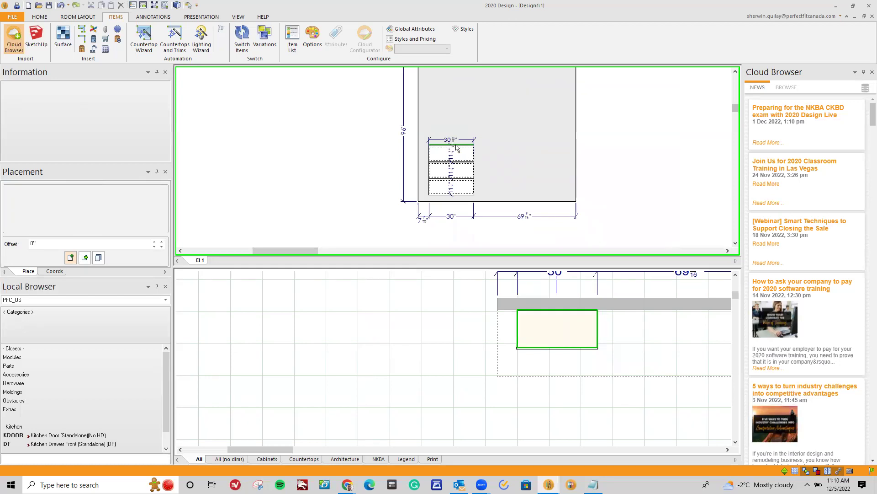
pyautogui.rightClick(457, 147)
pyautogui.moveTo(589, 172)
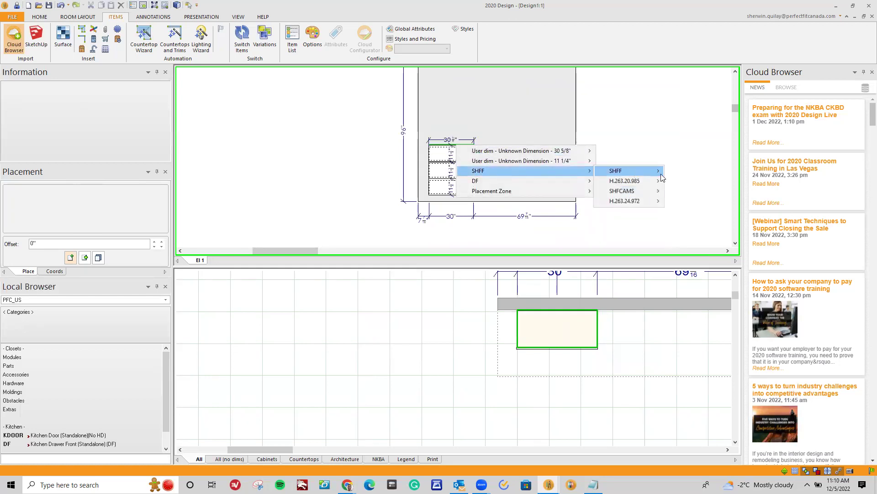
pyautogui.moveTo(661, 174)
pyautogui.click(678, 272)
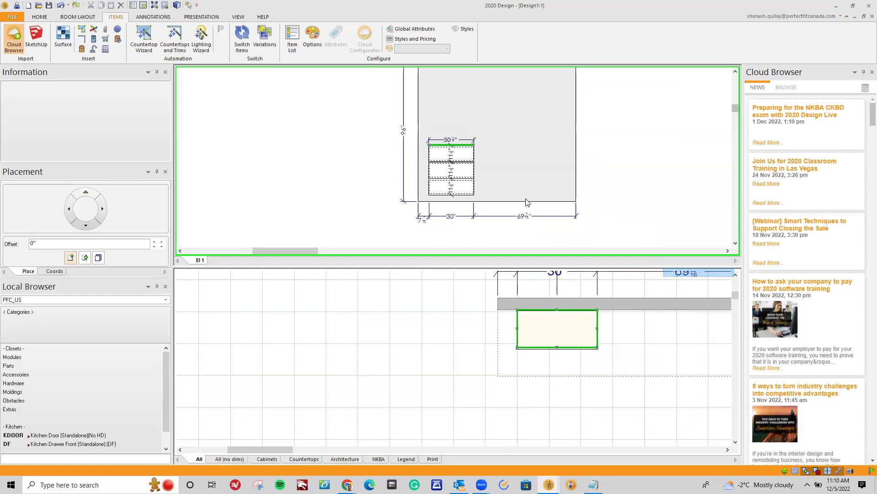
# Delete the middle and bottom MDW_12 drawers, keeping only the top drawer
pyautogui.rightClick(469, 173)
pyautogui.moveTo(525, 178)
pyautogui.click(592, 279)
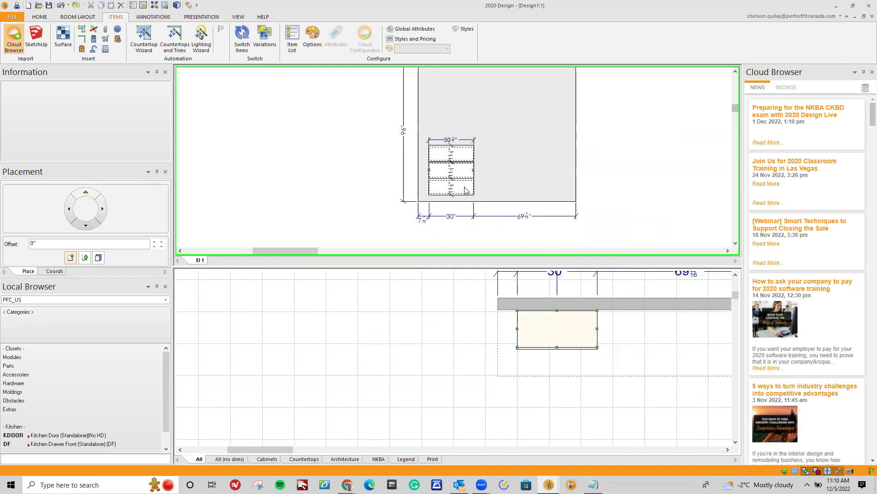
pyautogui.rightClick(466, 188)
pyautogui.moveTo(491, 193)
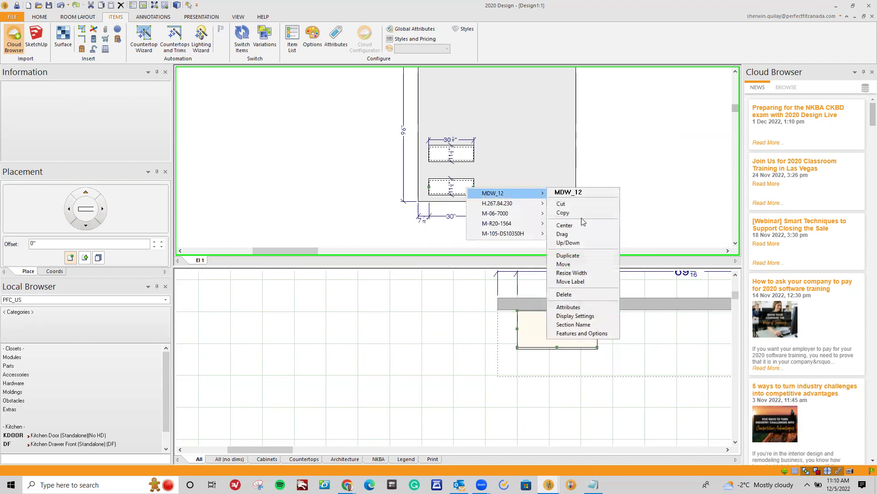
pyautogui.click(567, 294)
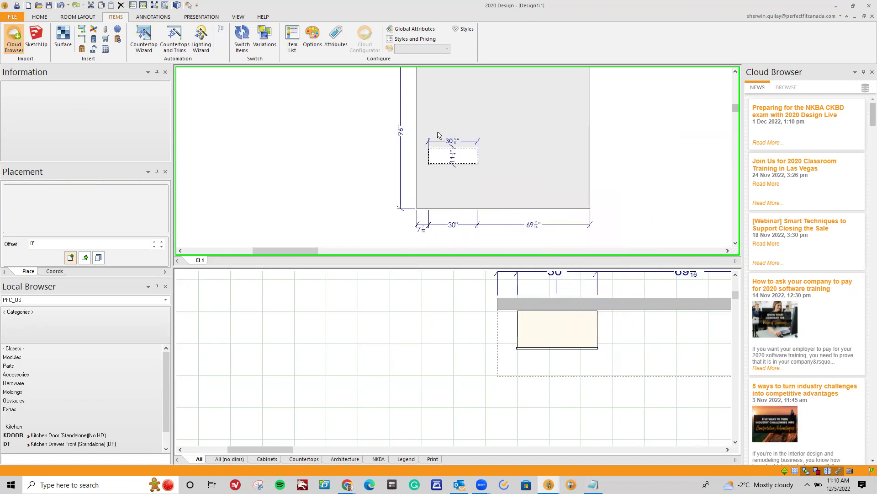
# Open the item list to review the components and prices of the remaining MDW_12 drawer
pyautogui.scroll(2, 438, 135)
pyautogui.scroll(1, 532, 176)
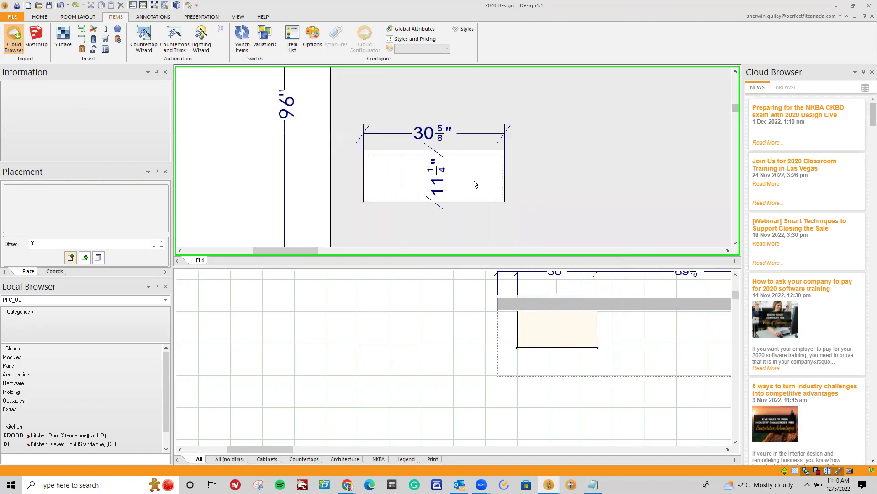
pyautogui.rightClick(259, 156)
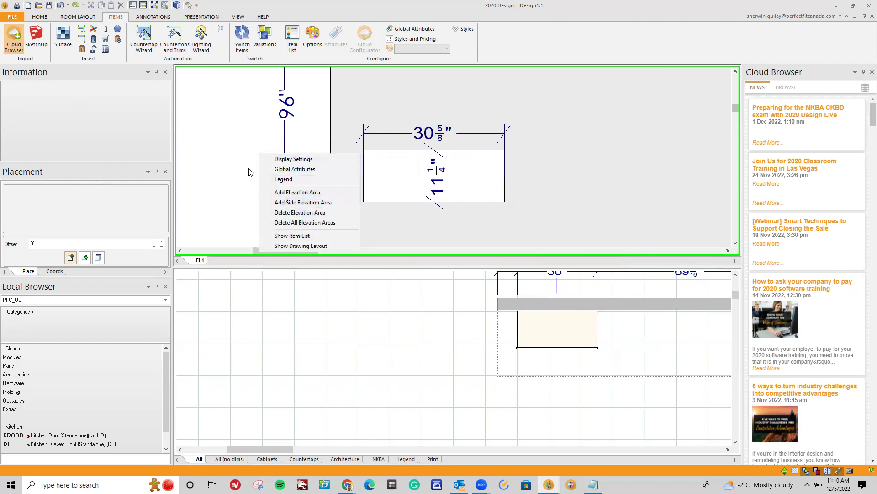
pyautogui.click(273, 235)
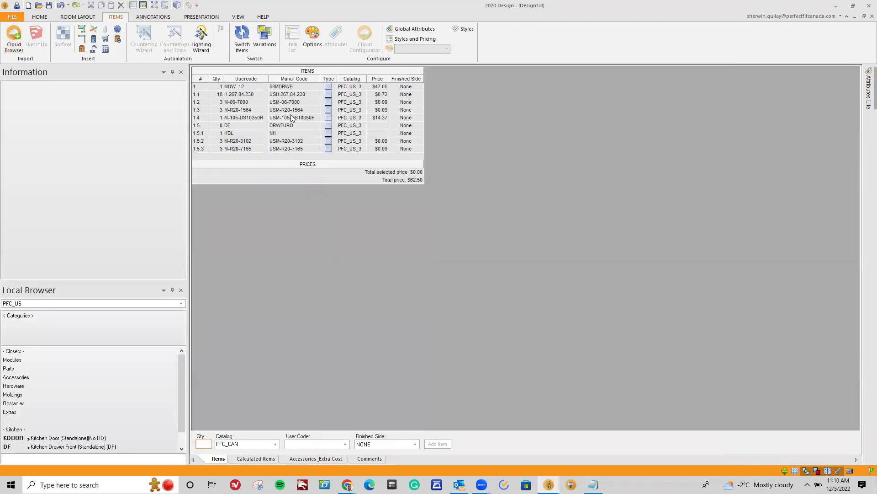
# Set the quantity of the Drawer Front (DF) component to 1 in its attributes
pyautogui.click(246, 127)
pyautogui.rightClick(247, 124)
pyautogui.click(291, 145)
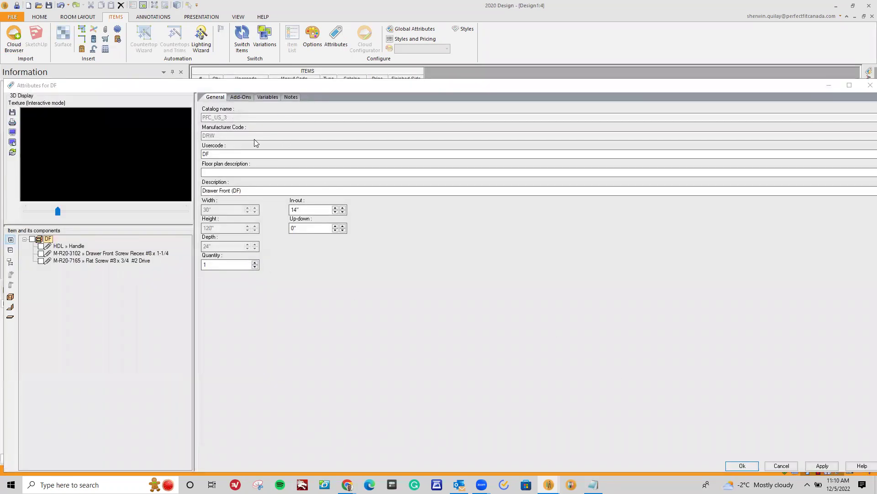
pyautogui.press('Escape')
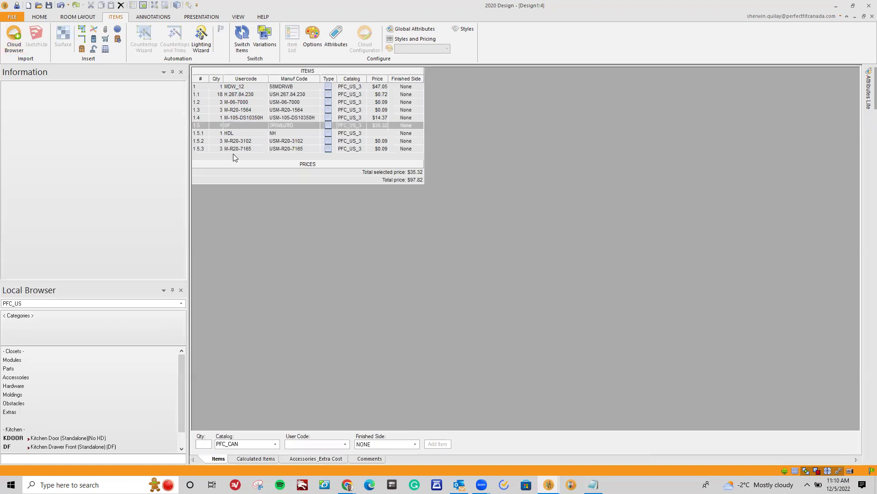
# Set the Quantity variable of the MDW_12 drawer box to 0 in its attributes
pyautogui.click(244, 86)
pyautogui.rightClick(245, 87)
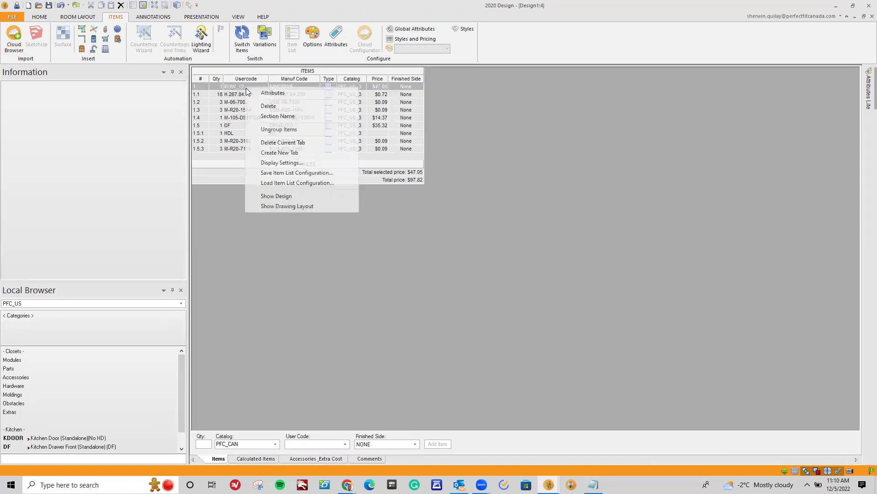
pyautogui.click(277, 93)
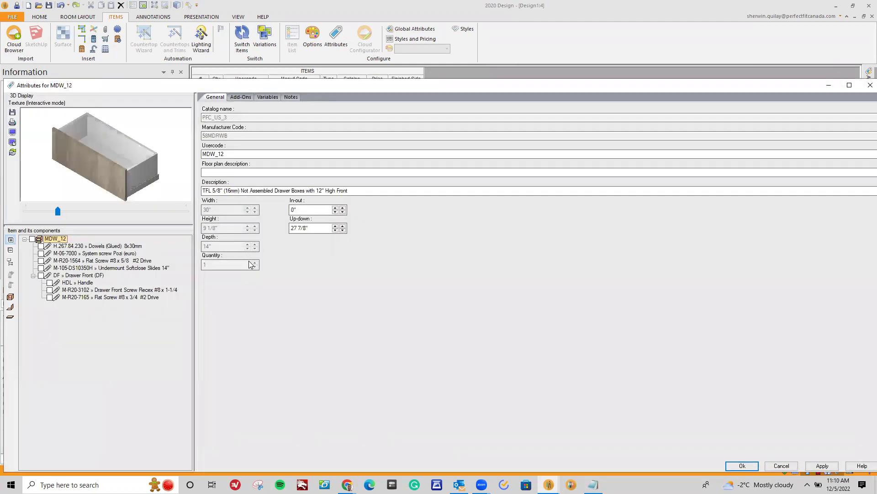
pyautogui.click(267, 97)
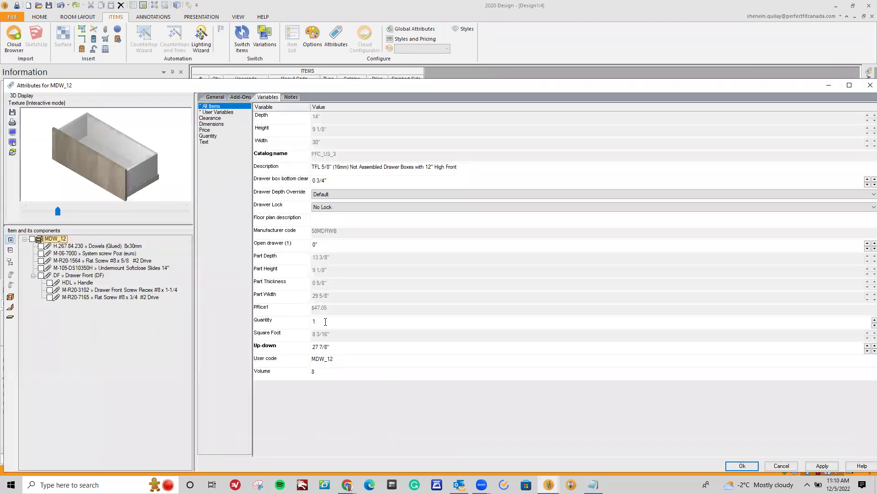
pyautogui.write('0')
pyautogui.click(822, 466)
pyautogui.press('Return')
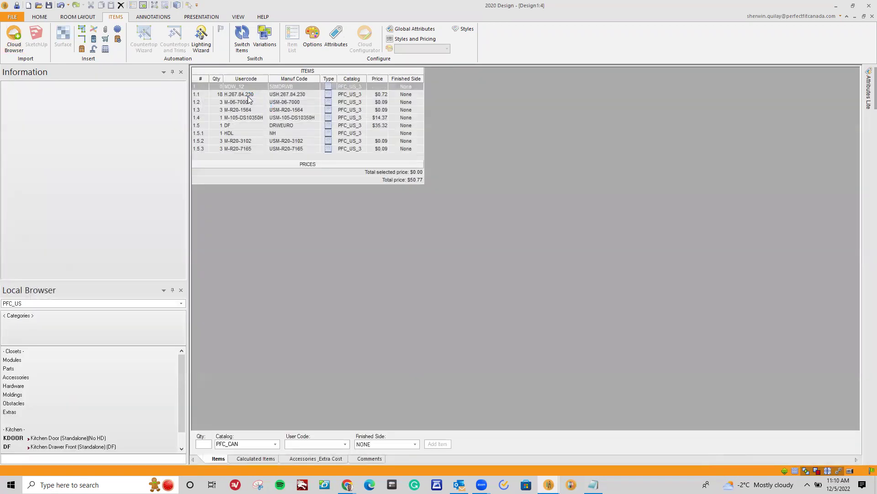
# Set the quantities of the dowels (H.267.84.230) and the system screws (M-06-7000) to 0
pyautogui.rightClick(248, 97)
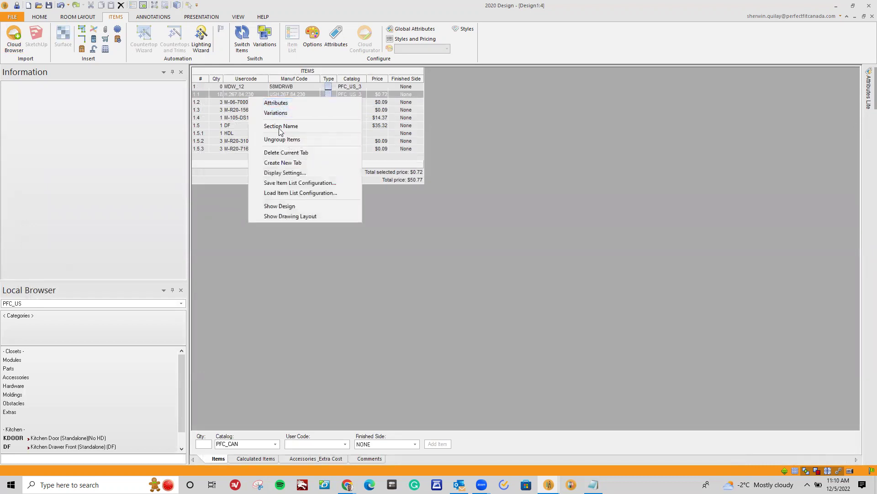
pyautogui.click(289, 103)
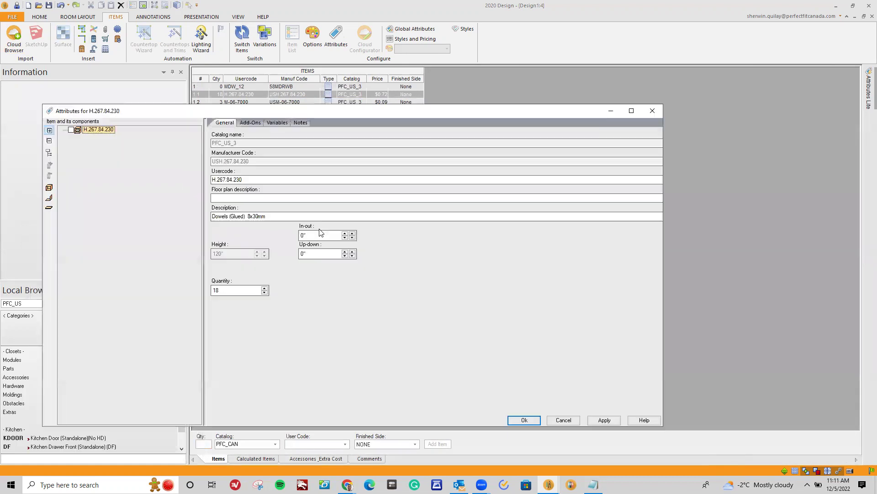
pyautogui.click(530, 421)
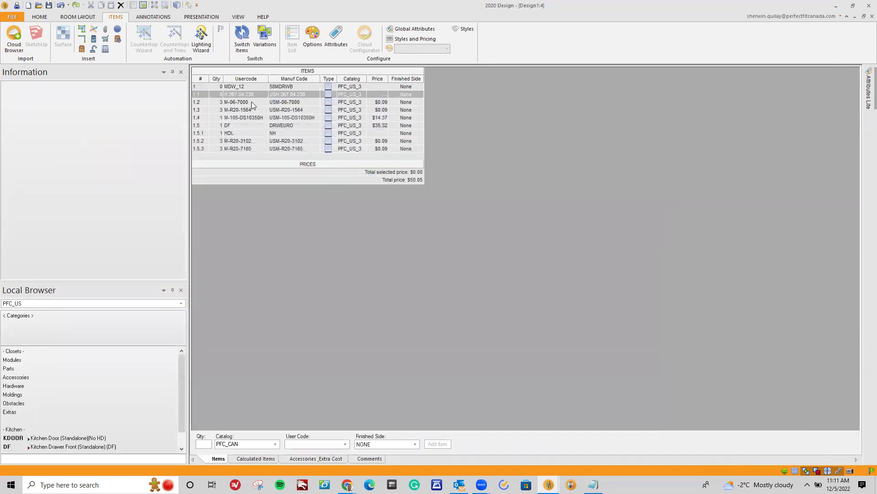
pyautogui.rightClick(251, 101)
pyautogui.click(279, 110)
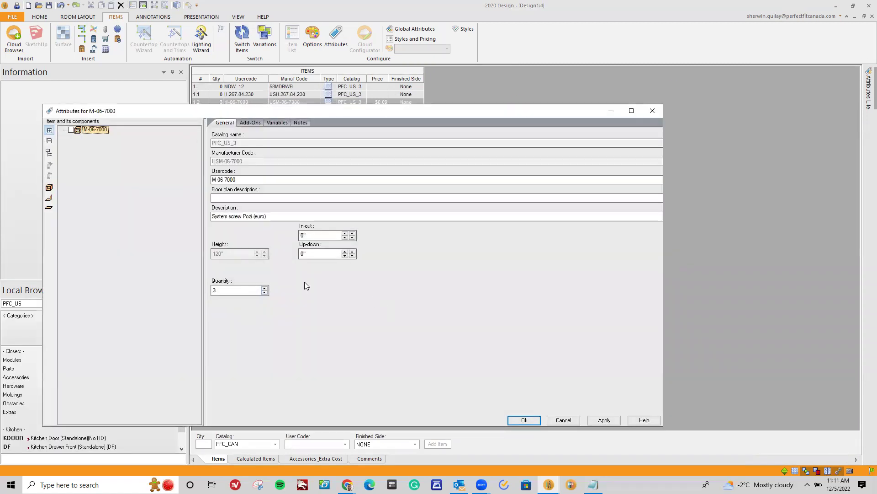
pyautogui.click(264, 292)
pyautogui.click(264, 292)
pyautogui.click(264, 292)
pyautogui.click(524, 420)
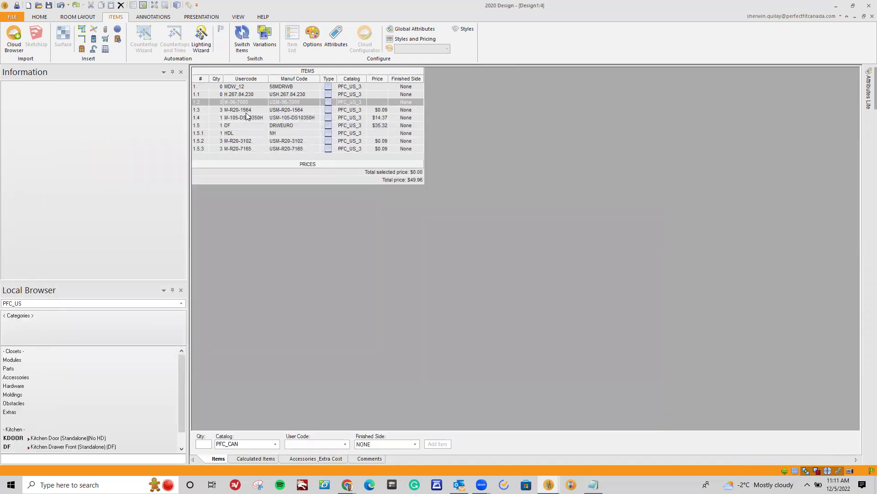
# Set the quantities of the flat screws (M-R20-1564) and the undermount slides (M-105-DS10350H) to 0
pyautogui.click(246, 112)
pyautogui.rightClick(246, 112)
pyautogui.click(256, 118)
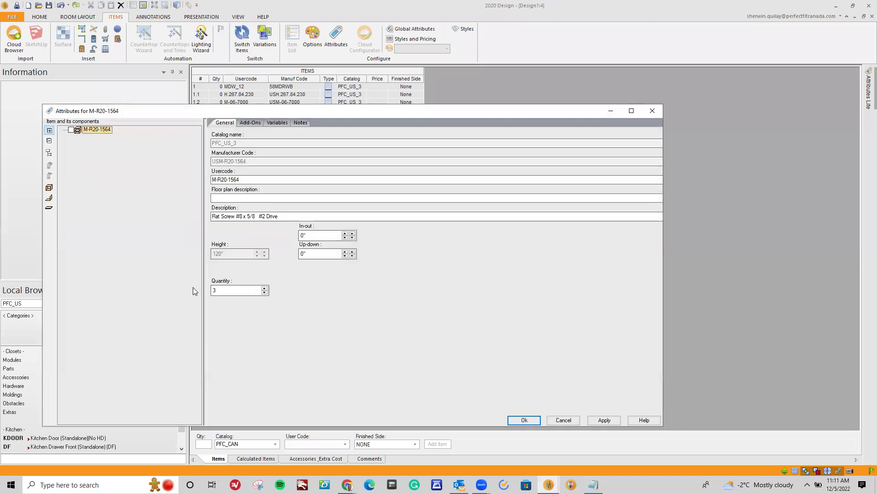
pyautogui.write('3')
pyautogui.press('Return')
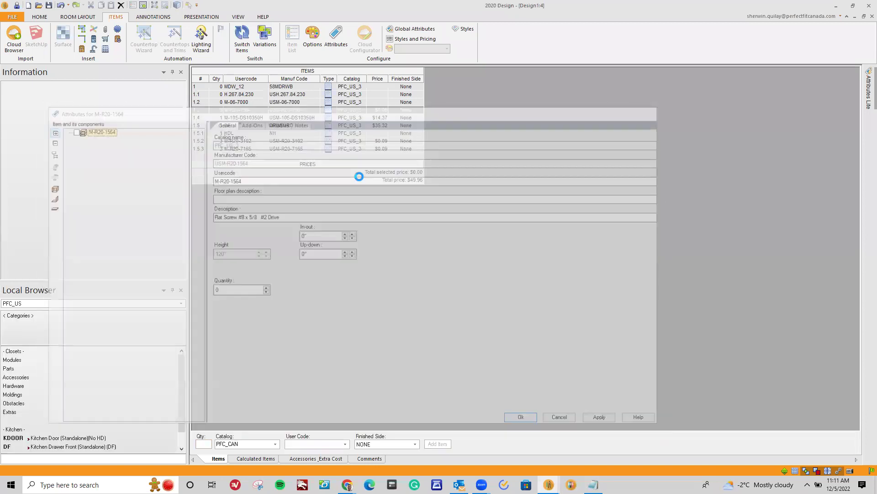
pyautogui.click(255, 118)
pyautogui.rightClick(255, 118)
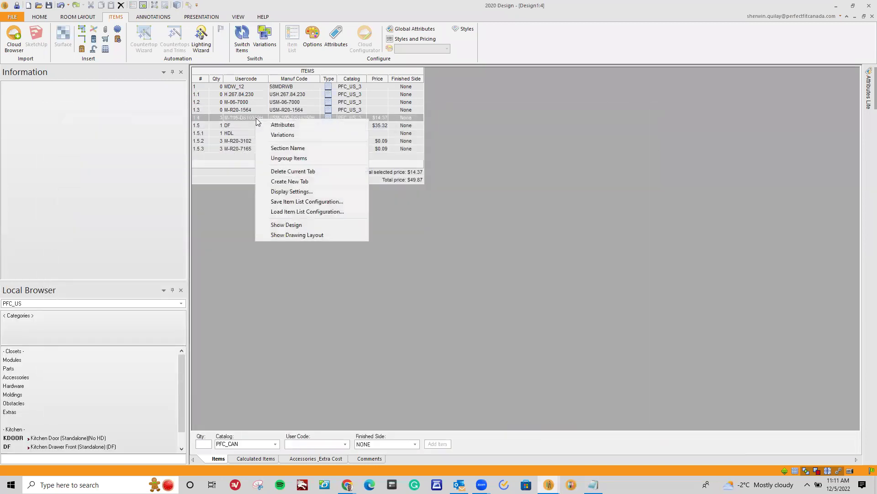
pyautogui.click(279, 125)
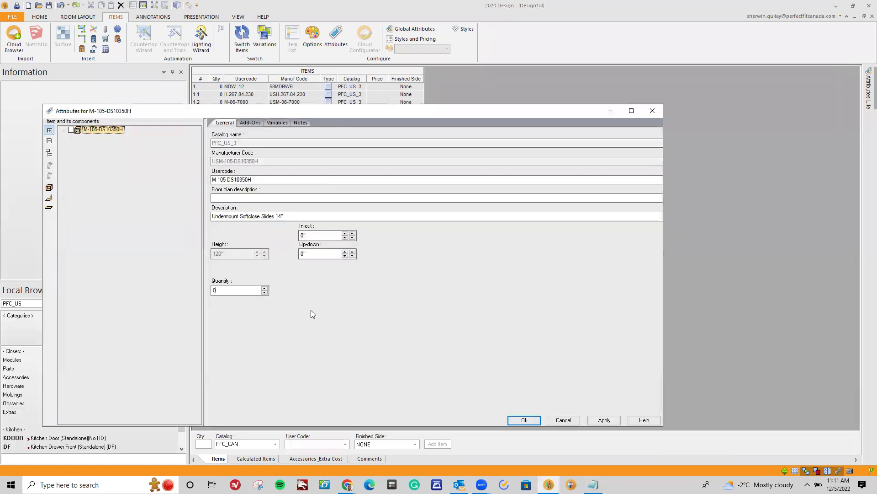
pyautogui.press('Return')
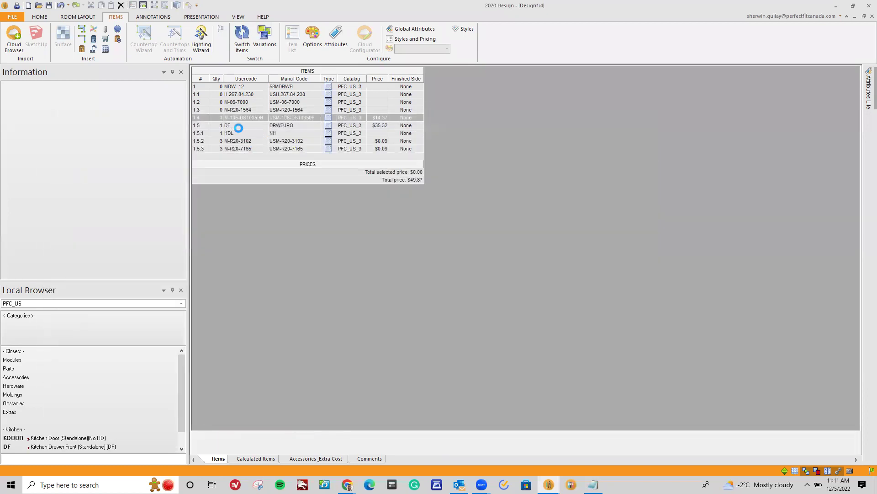
# Set the quantities of the drawer front's M-R20-3102 and M-R20-7165 screws to 0, leaving only the DF priced
pyautogui.click(239, 126)
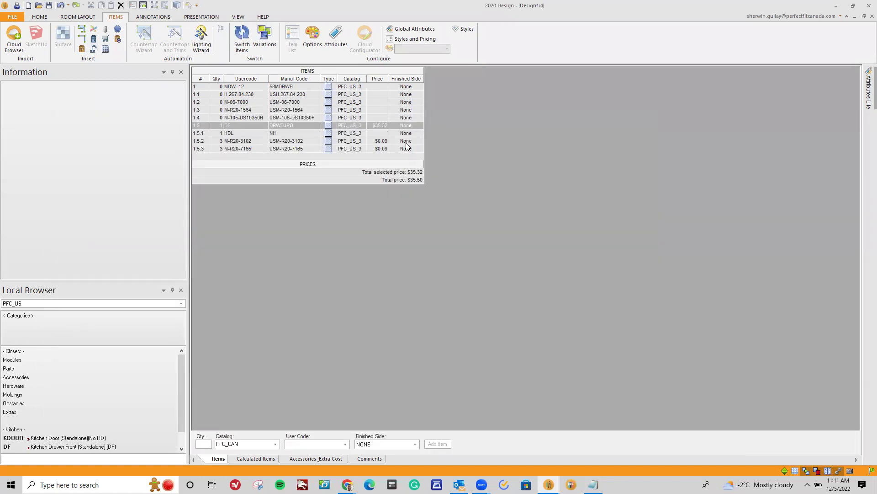
pyautogui.click(380, 142)
pyautogui.rightClick(243, 142)
pyautogui.click(283, 148)
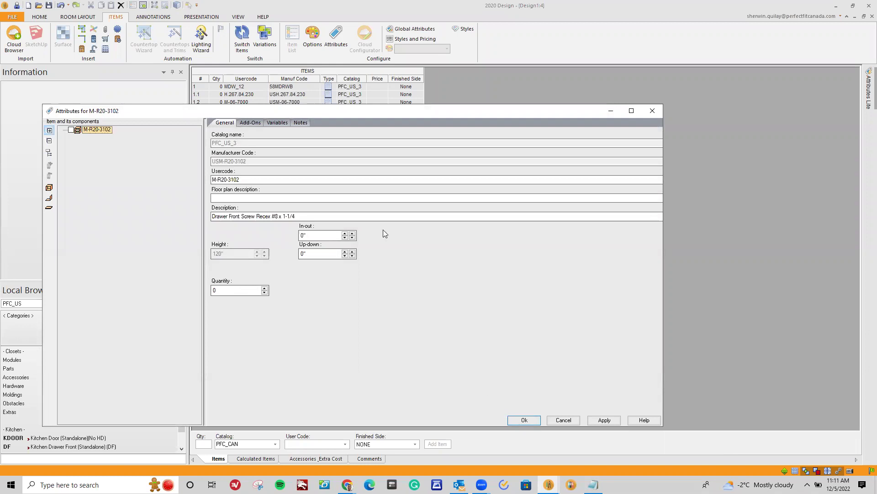
pyautogui.press('Escape')
pyautogui.rightClick(293, 149)
pyautogui.click(321, 154)
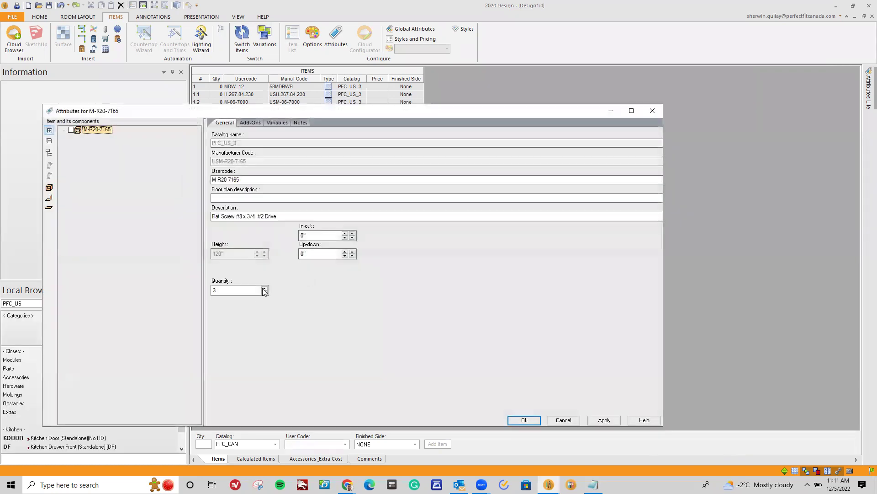
pyautogui.click(263, 288)
pyautogui.click(525, 419)
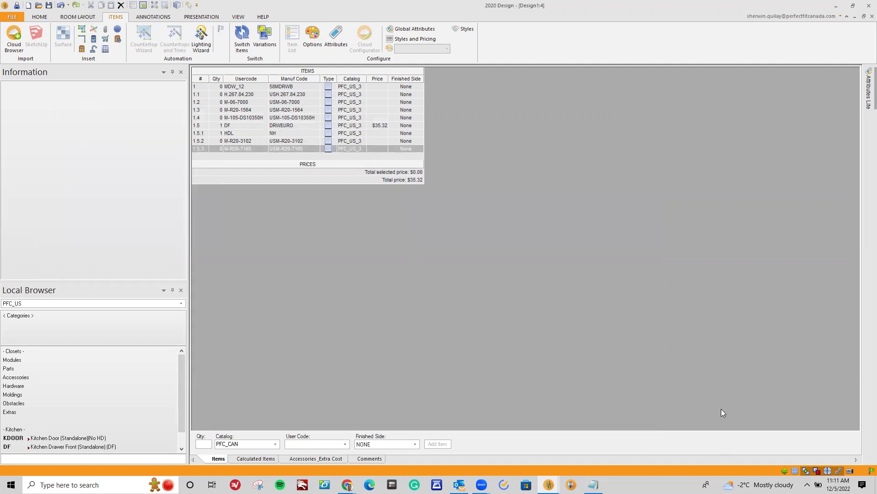
# Return to the design, examine the drawer front's grain in a rendered view, and close the rendering
pyautogui.rightClick(527, 290)
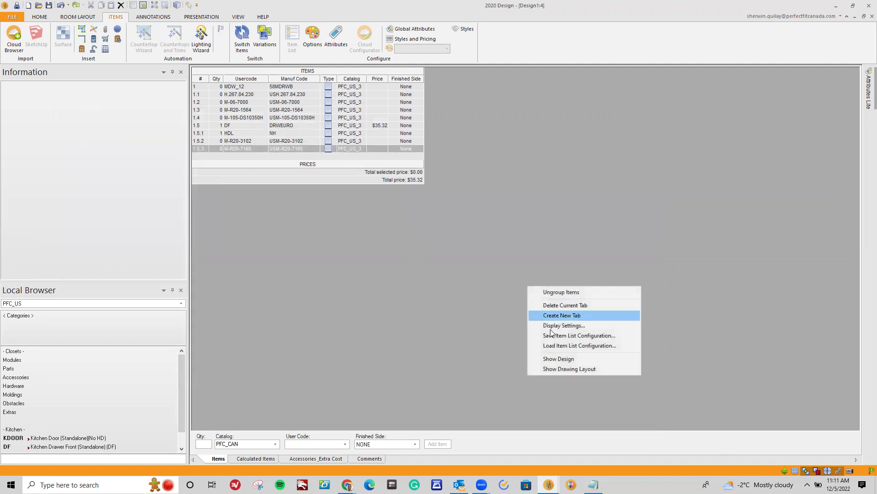
pyautogui.click(549, 360)
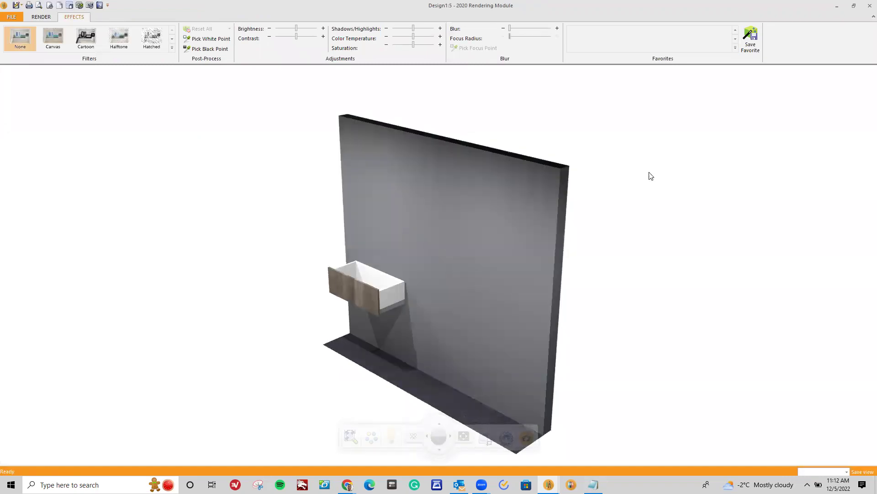
pyautogui.click(868, 6)
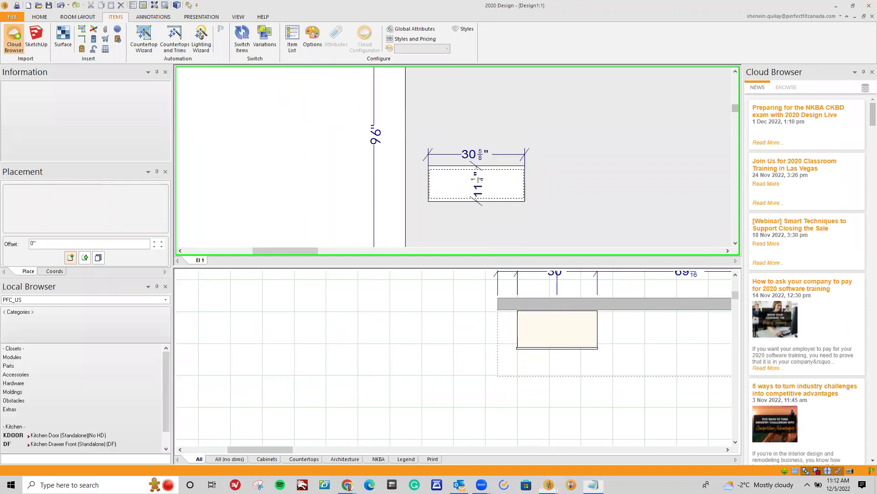
# Switch to the Notepad webinar notes and deselect the "Drawers with a Drawer front" text
pyautogui.click(593, 485)
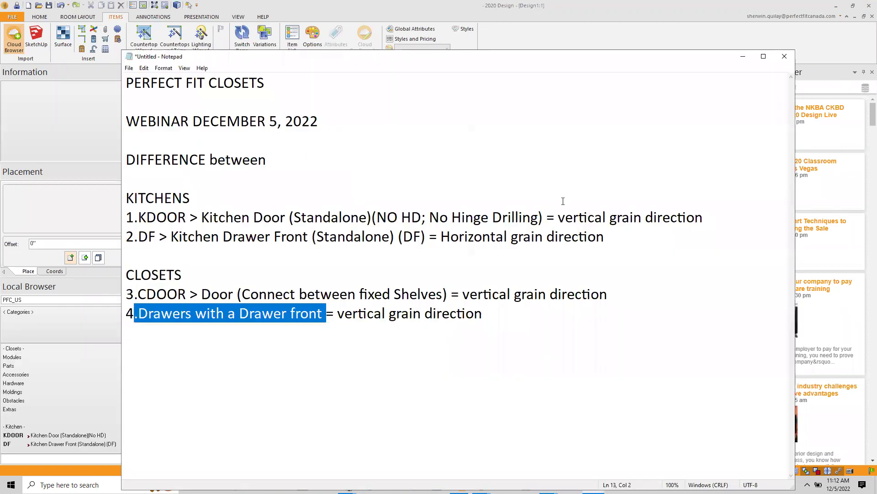
pyautogui.click(510, 350)
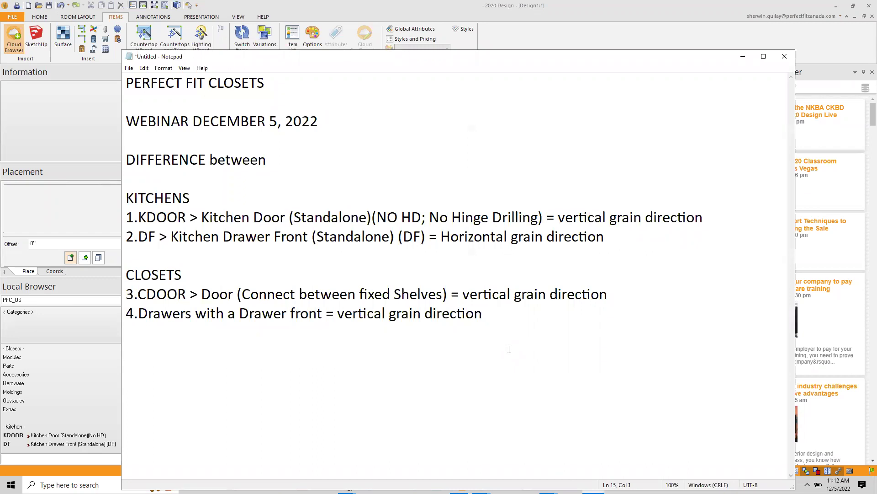